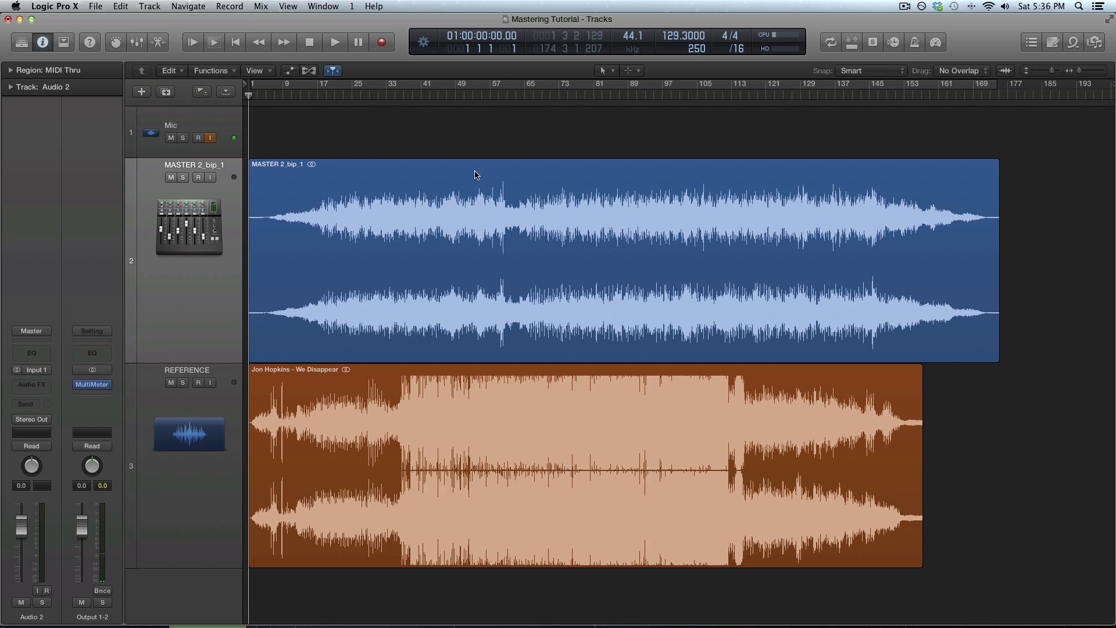
click(231, 453)
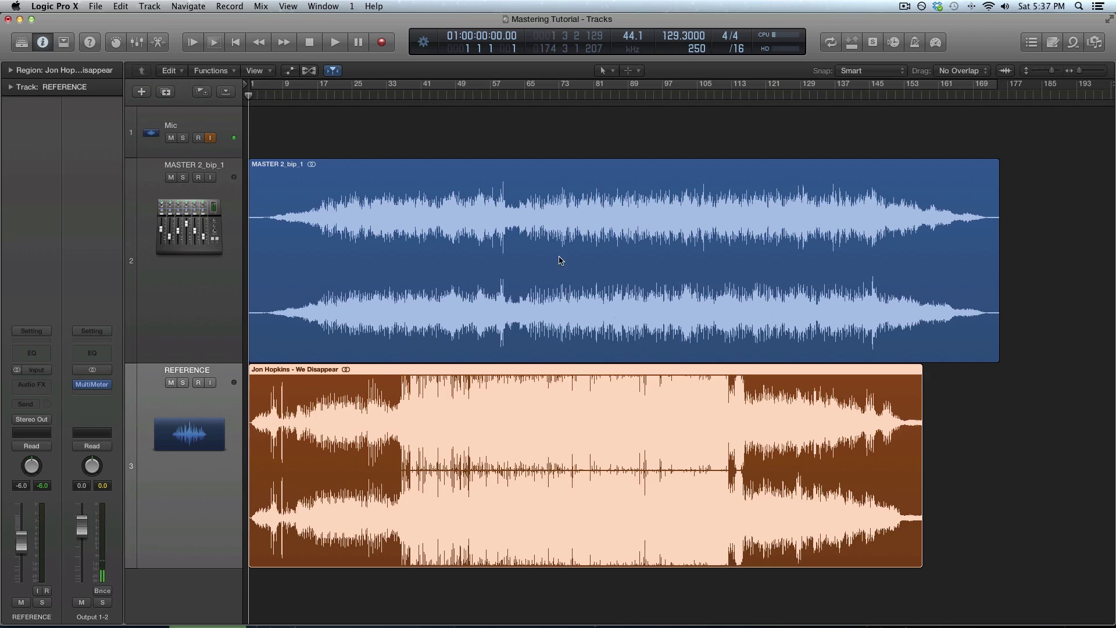
click(659, 244)
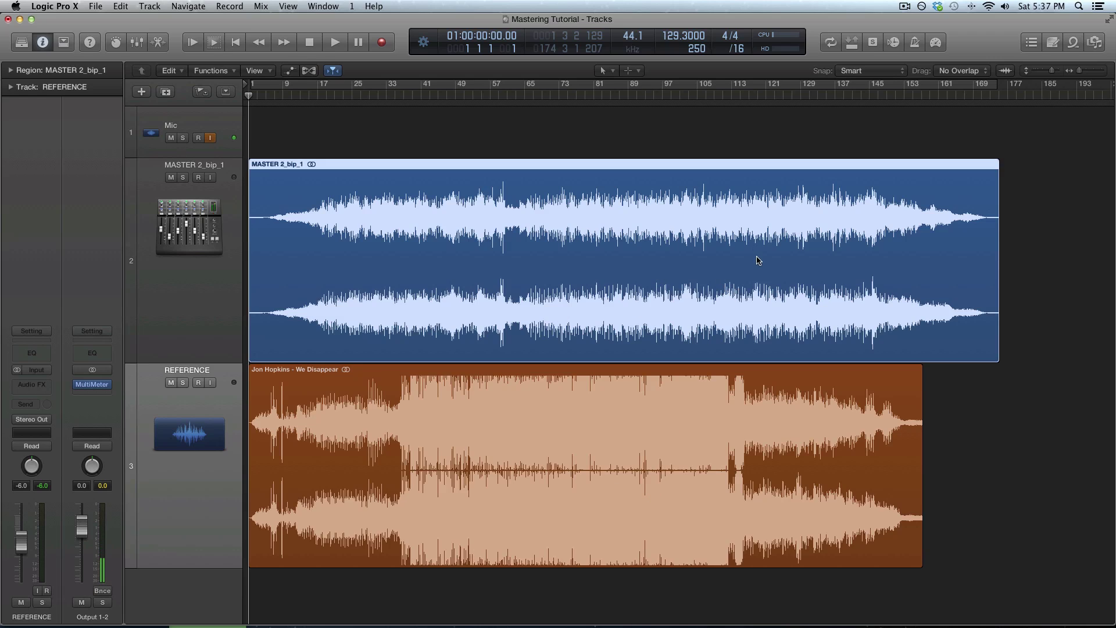
click(686, 526)
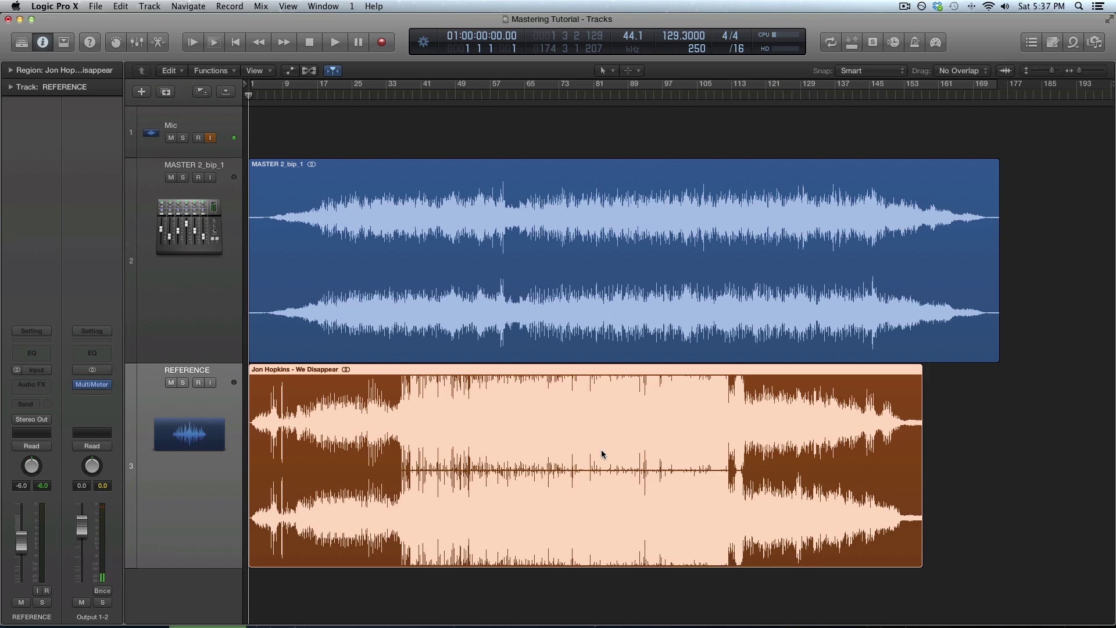
Step: Insert a stereo Compressor on the MASTER 2_bip_1 track and move its window clear of the track controls
click(205, 321)
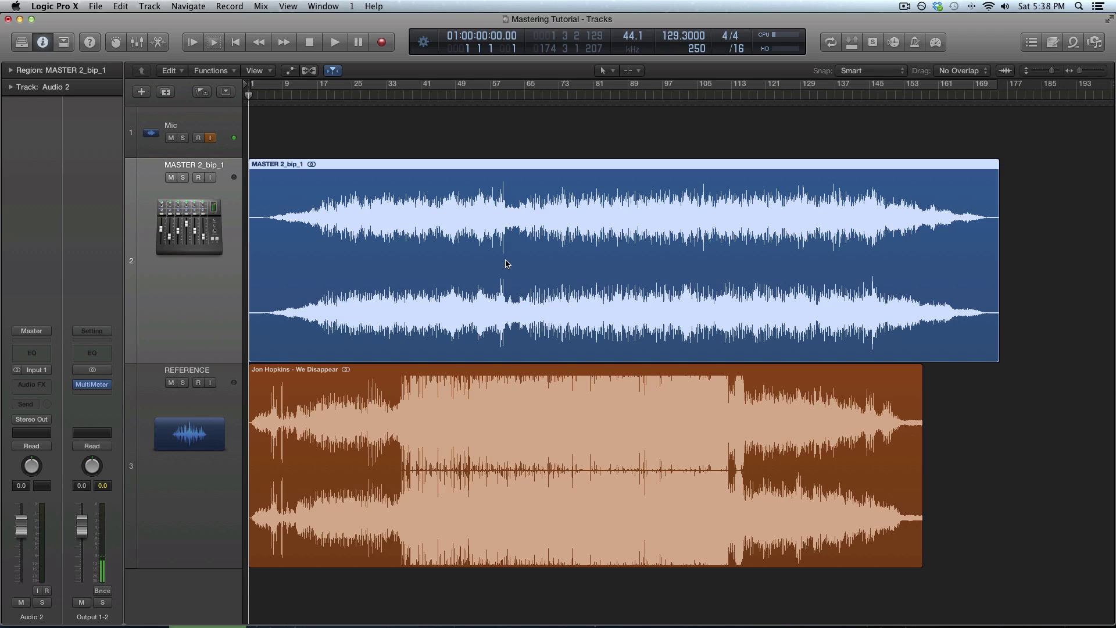
click(46, 386)
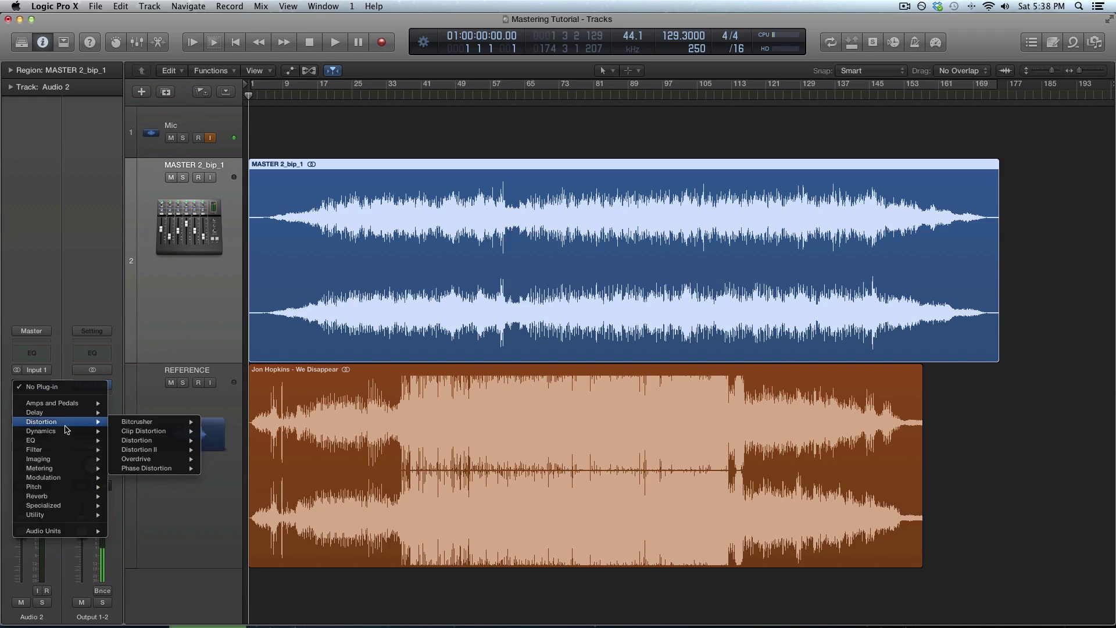
mouse_move(70, 432)
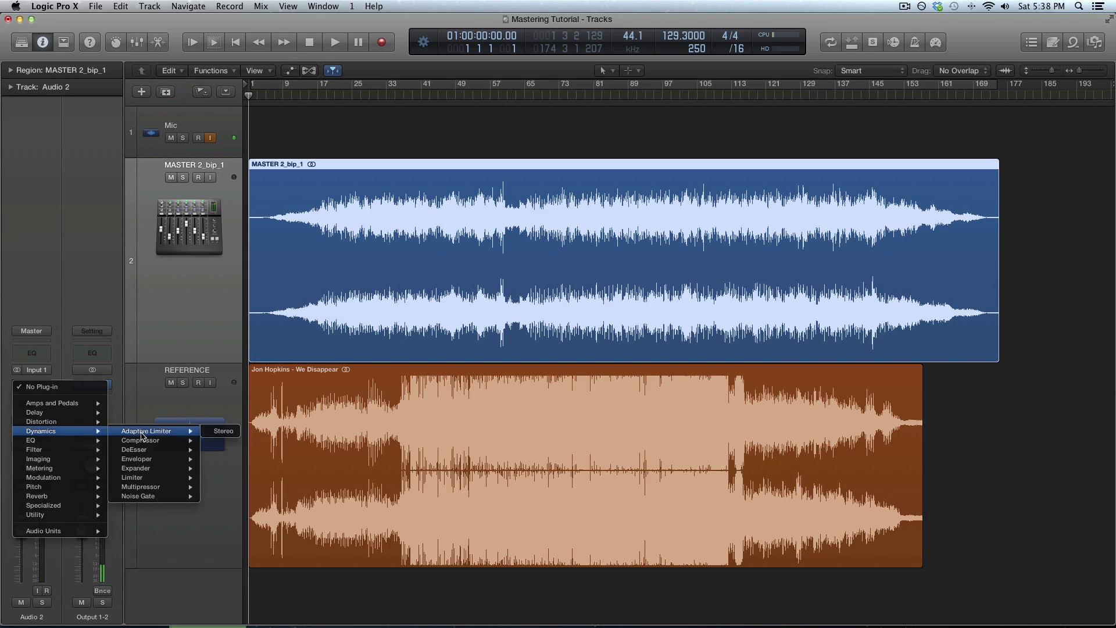
mouse_move(146, 442)
click(224, 440)
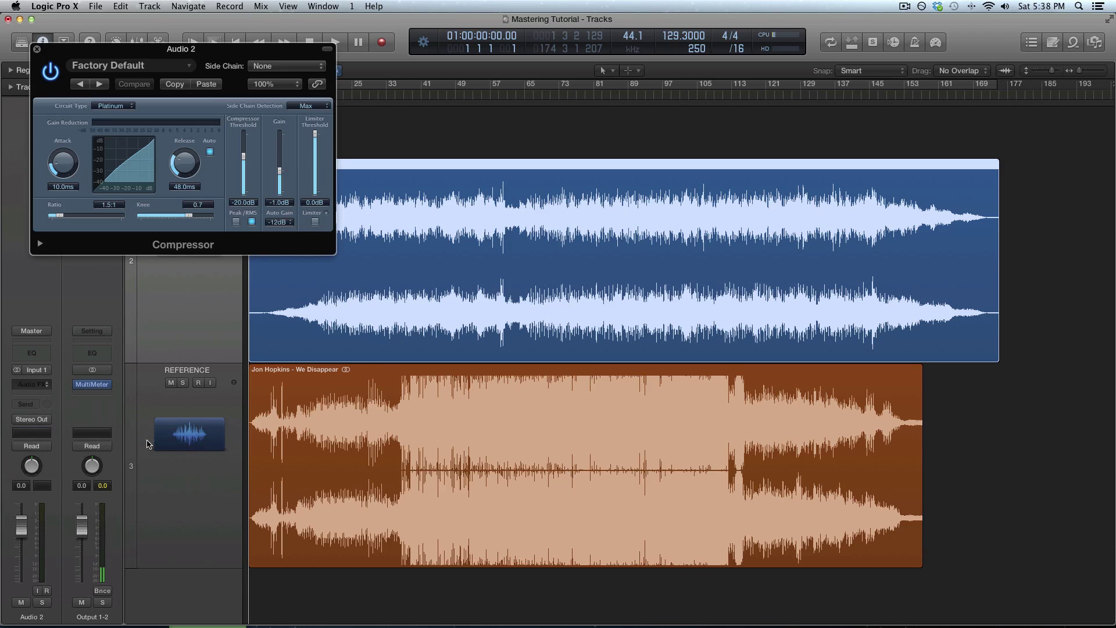
drag(243, 60, 567, 353)
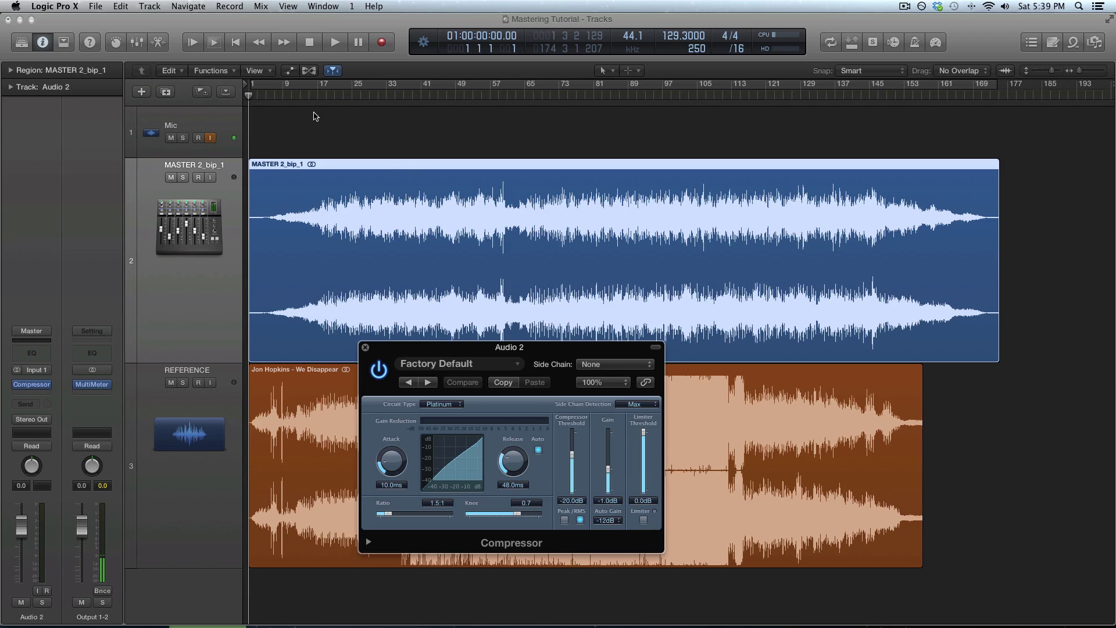
Step: Solo the MASTER 2_bip_1 track and start playback from about bar 78
click(182, 178)
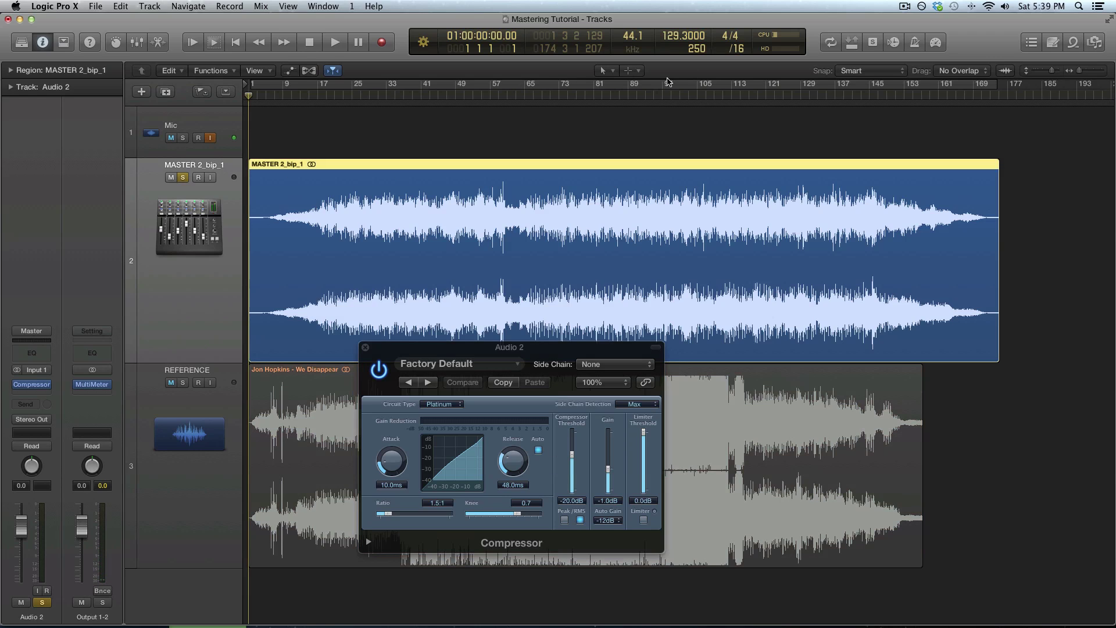
click(582, 96)
key(space)
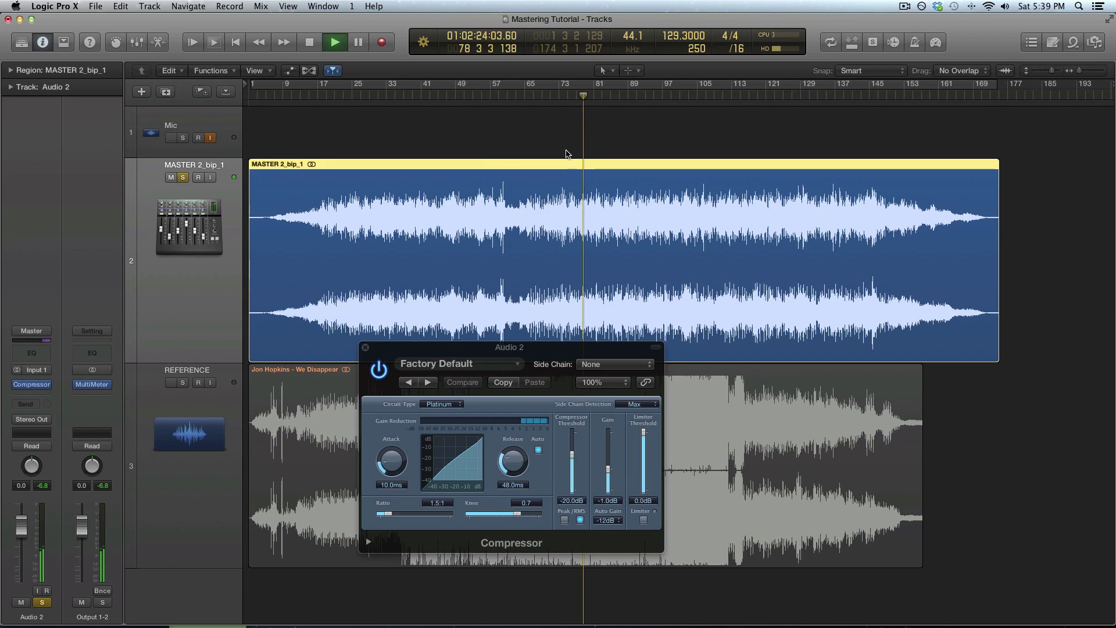
Step: Set the compressor's attack to 20 ms, ratio to 2.0:1, threshold to -11.0 dB and gain to 1.5 dB
drag(386, 469, 384, 452)
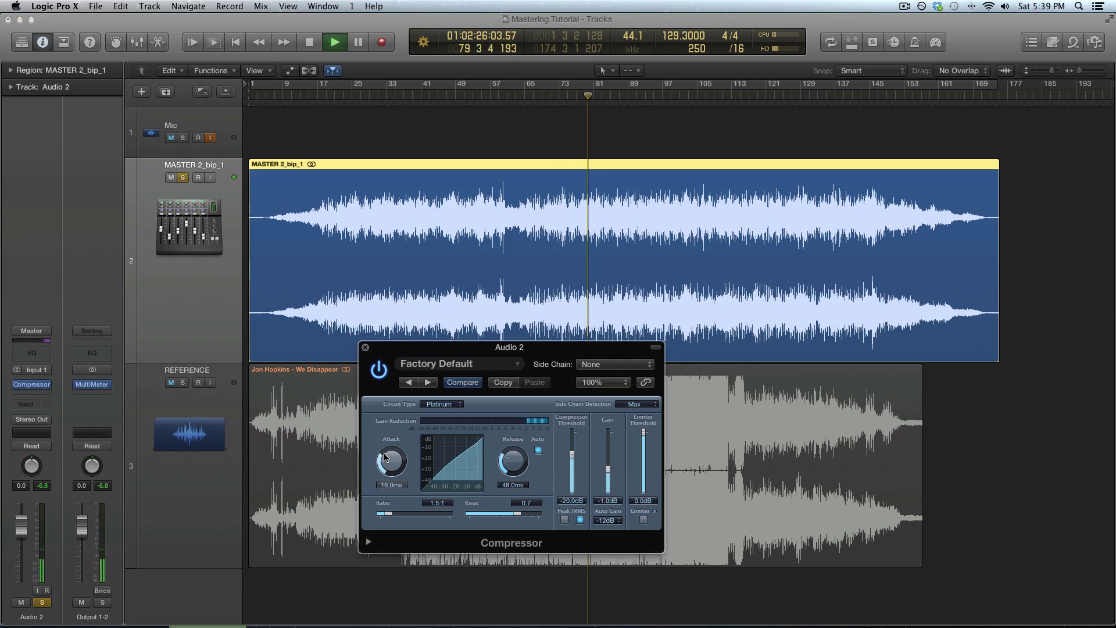
drag(385, 514, 396, 516)
drag(572, 457, 599, 460)
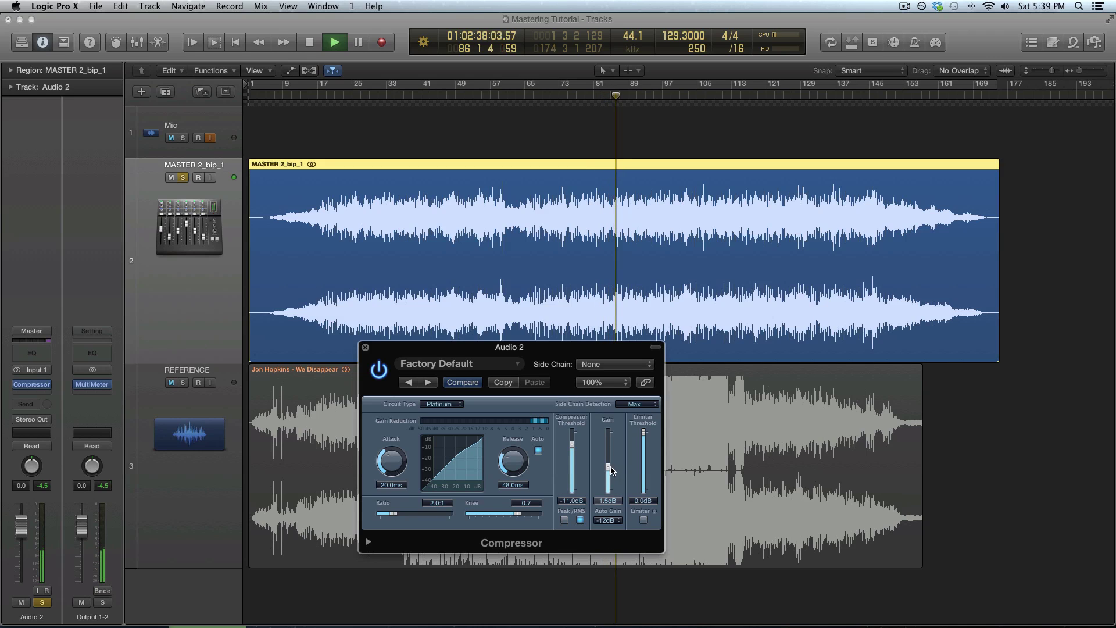
drag(610, 471, 610, 468)
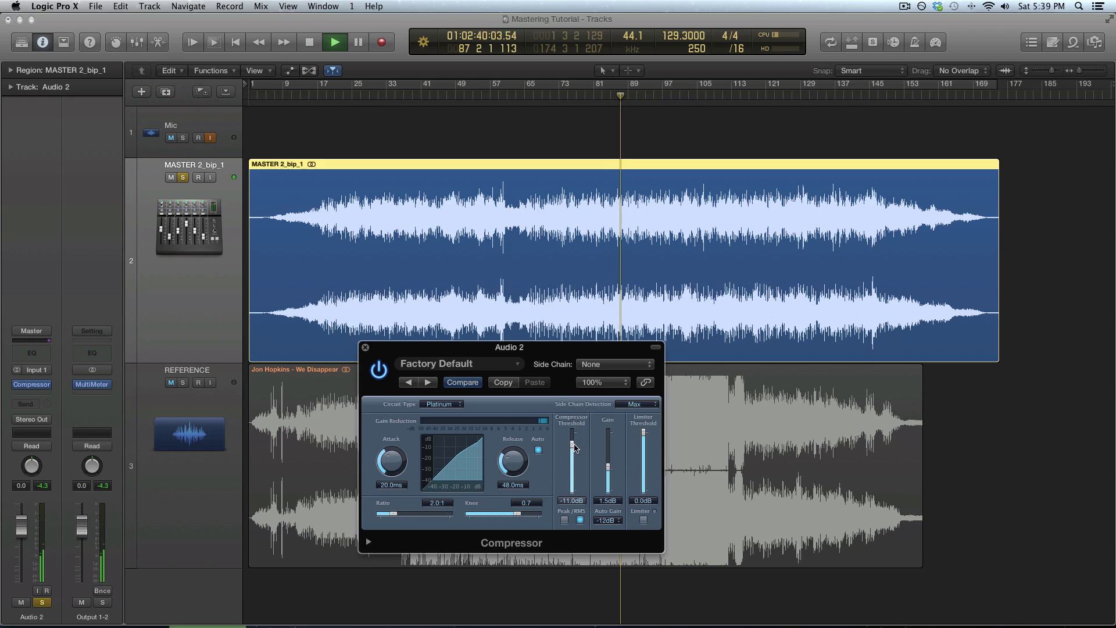
Step: Try the compressor's Studio VCA circuit, set the release to 120 ms, and switch the circuit type to Vintage VCA
click(449, 405)
click(452, 418)
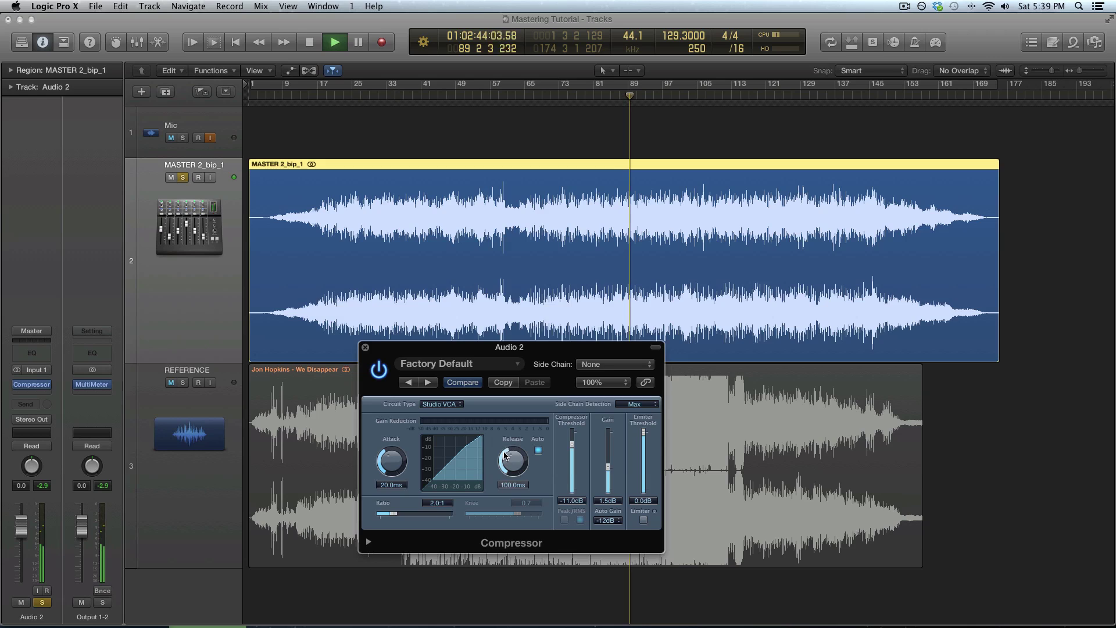
drag(504, 461, 503, 436)
click(455, 404)
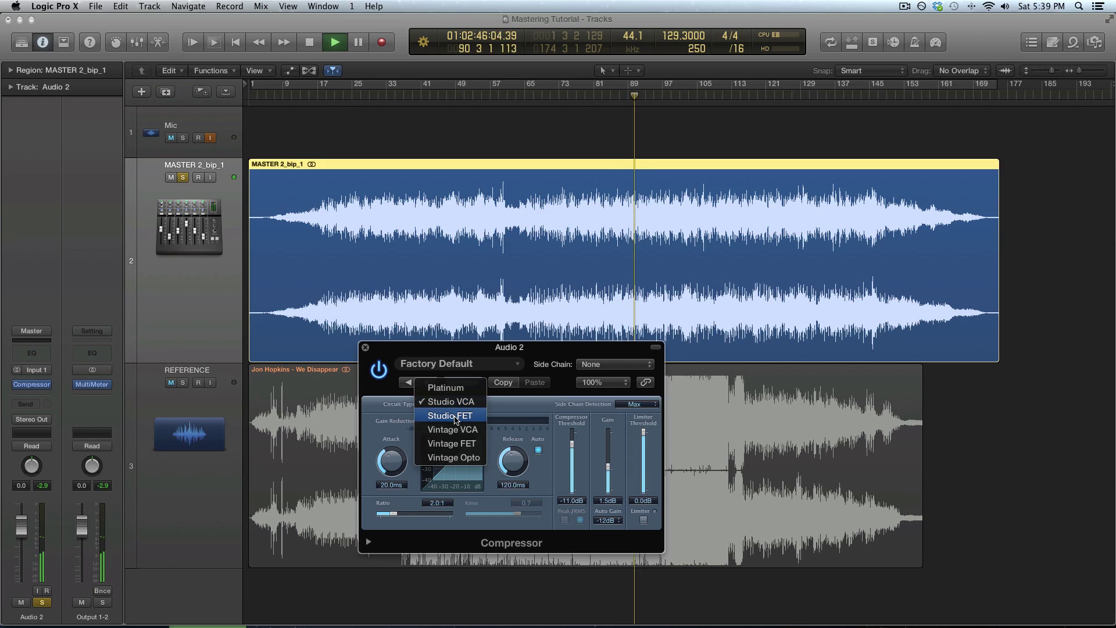
click(458, 431)
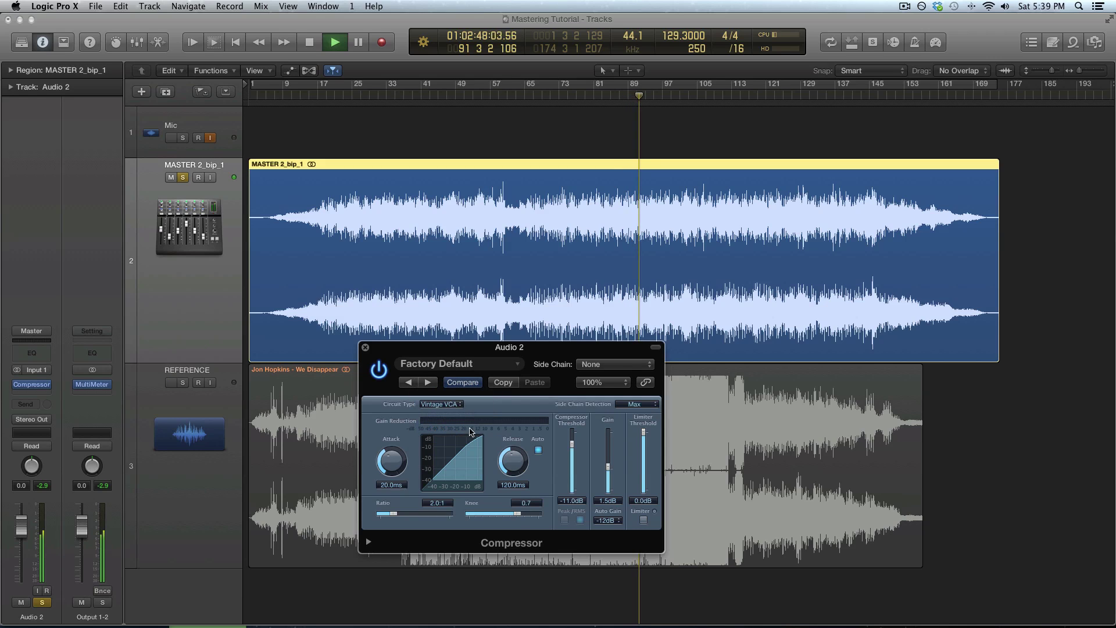
Step: Lower the compressor threshold to -20.5 dB while the master track plays
drag(571, 450, 572, 459)
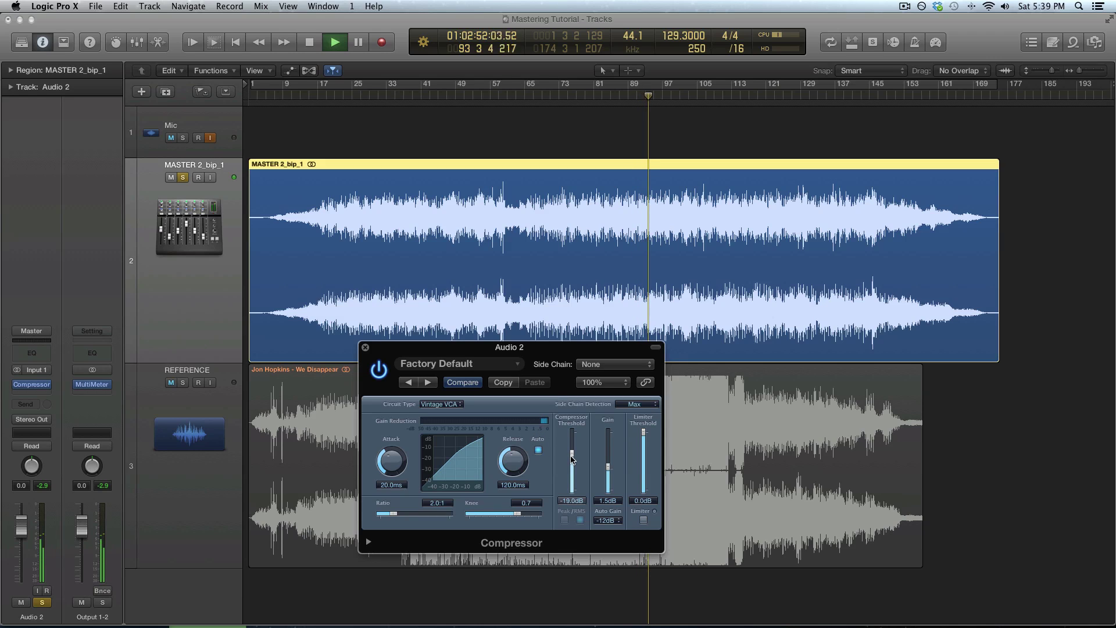
scroll(572, 459, down, 1)
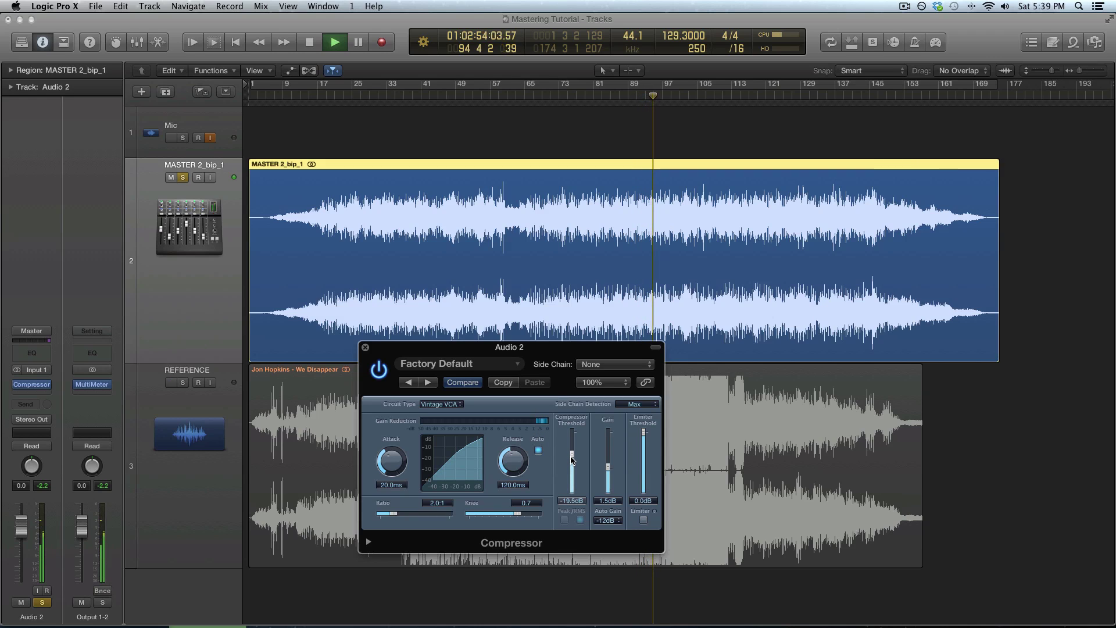
scroll(572, 459, down, 1)
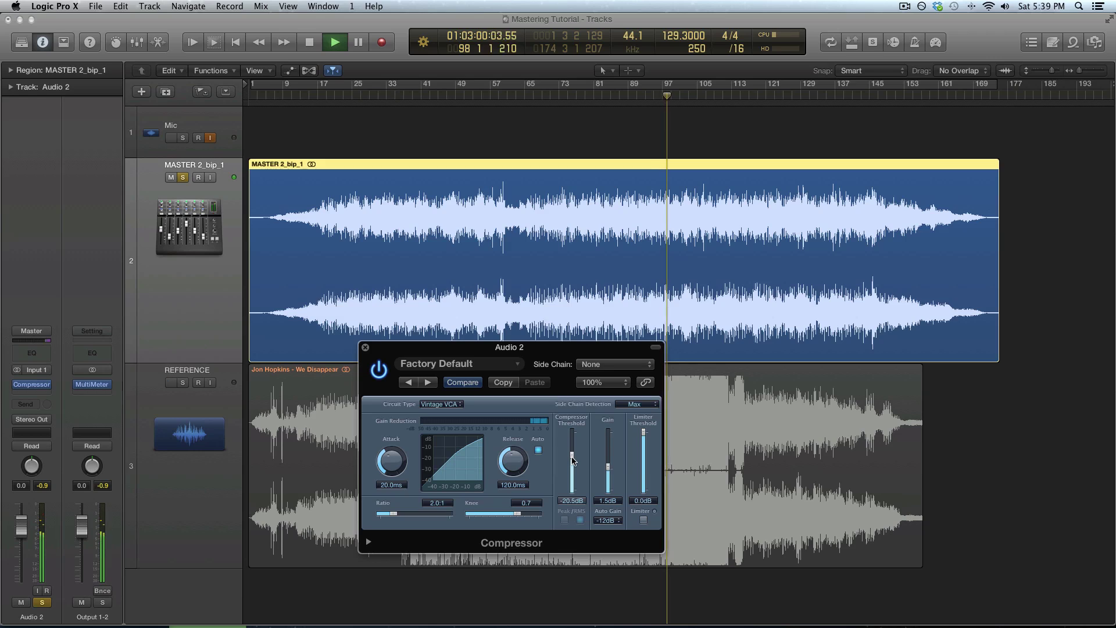
scroll(572, 460, down, 1)
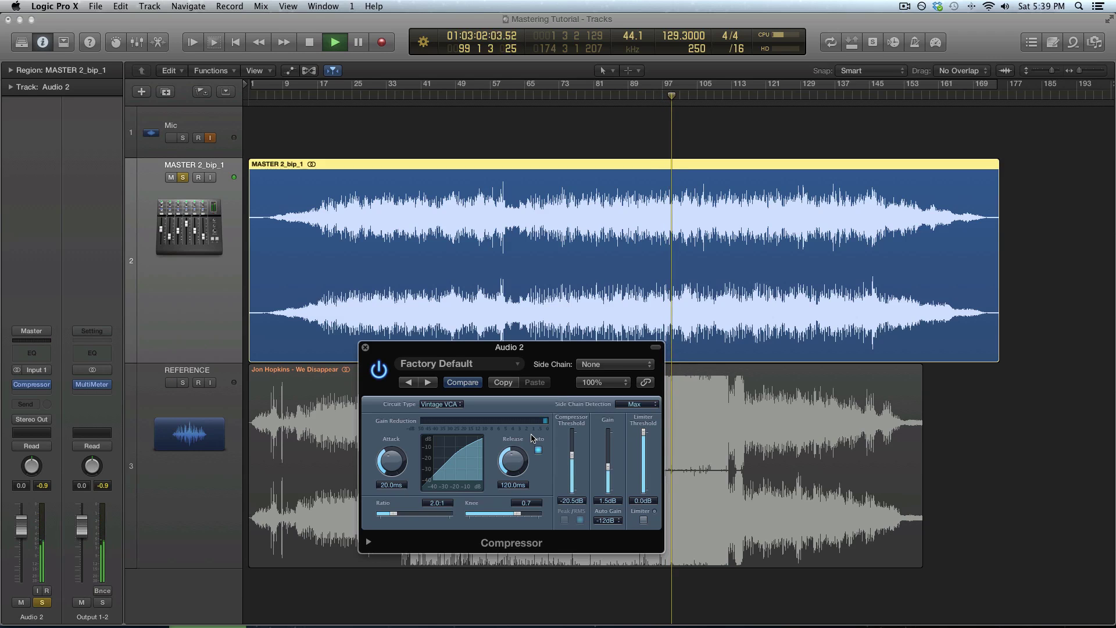
Step: Stop playback, unsolo the MASTER 2_bip_1 track and close the Compressor window
key(space)
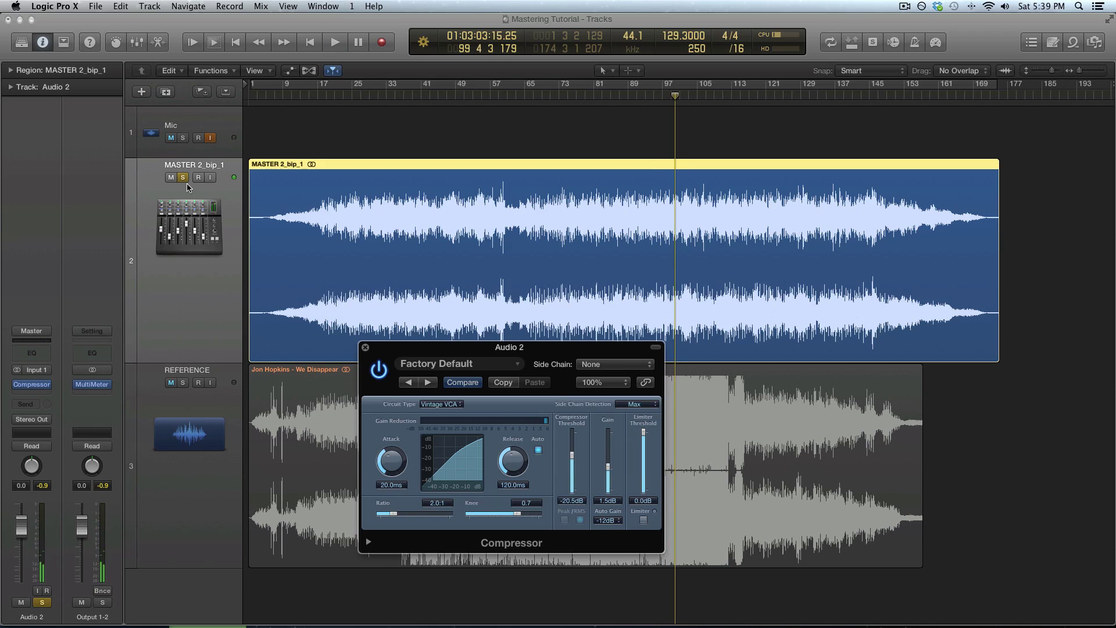
click(182, 177)
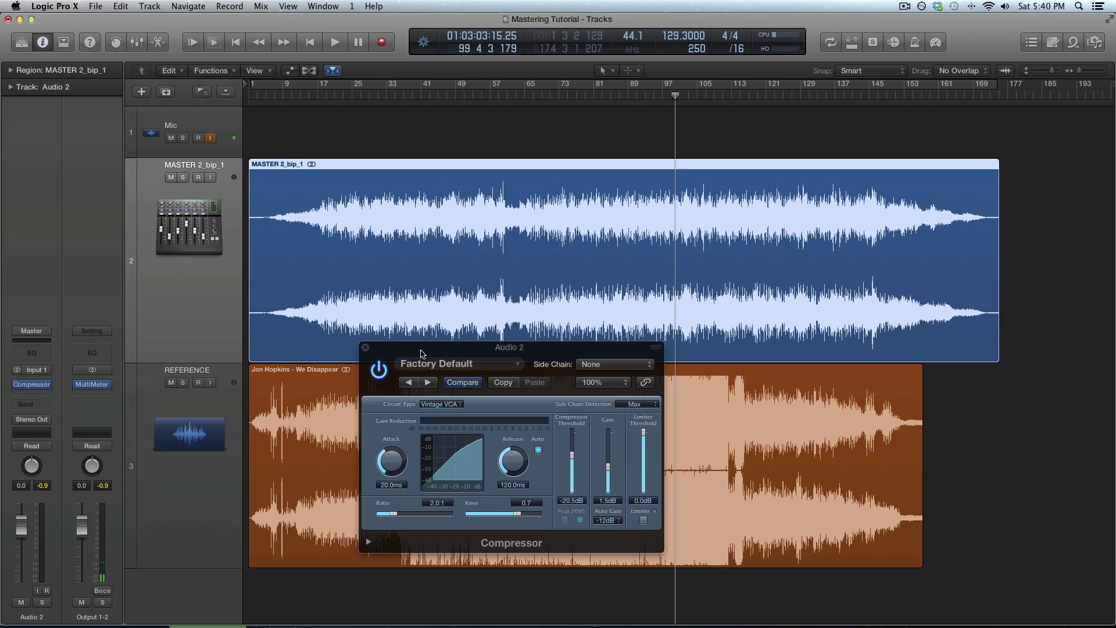
mouse_move(421, 353)
mouse_down()
mouse_move(536, 268)
mouse_move(440, 357)
mouse_up()
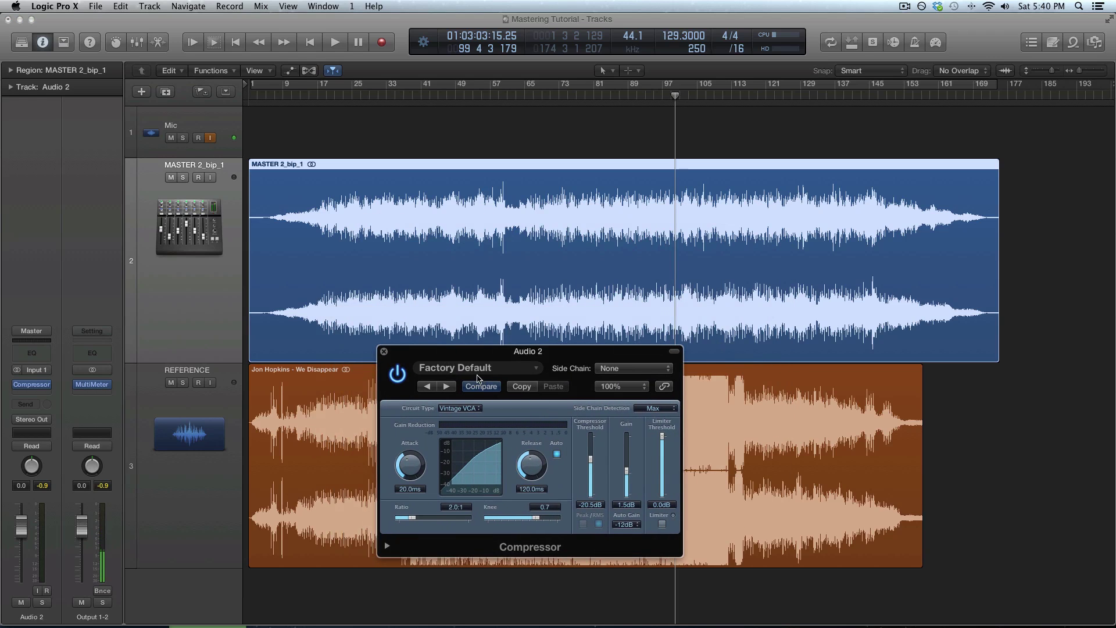
click(385, 353)
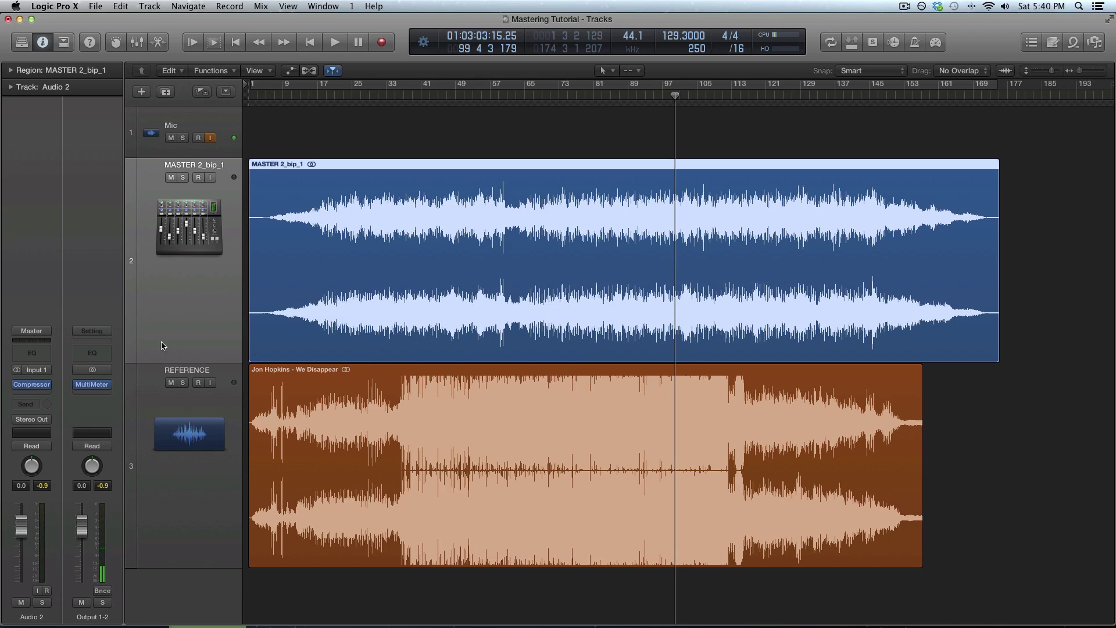
Step: Insert a stereo Exciter after the Compressor on the master track and move its window over the regions
click(39, 398)
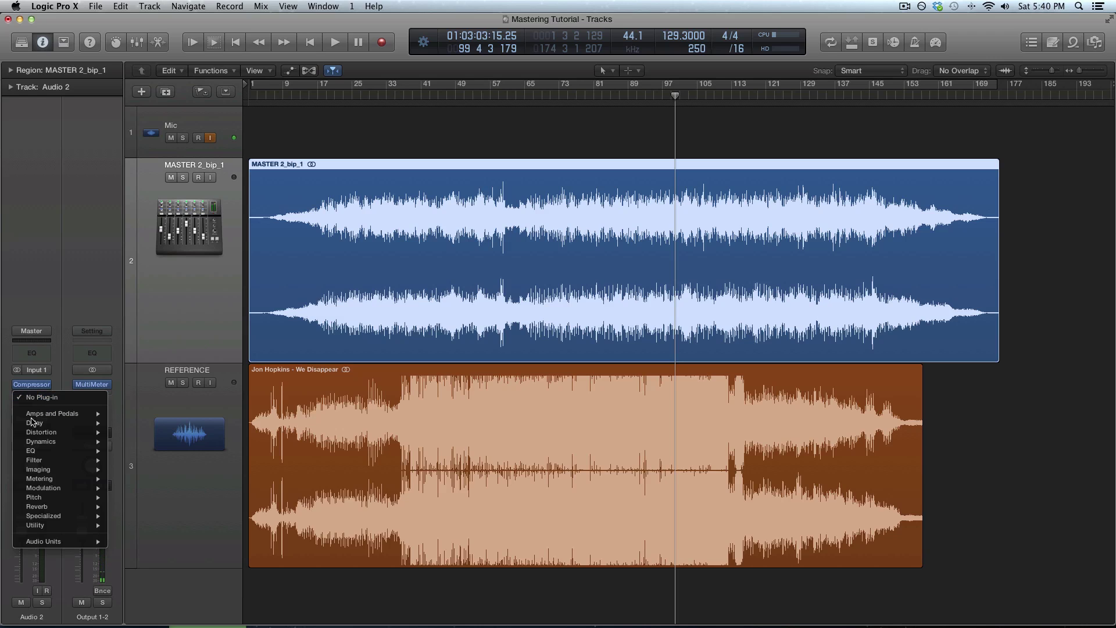
mouse_move(58, 520)
mouse_move(163, 527)
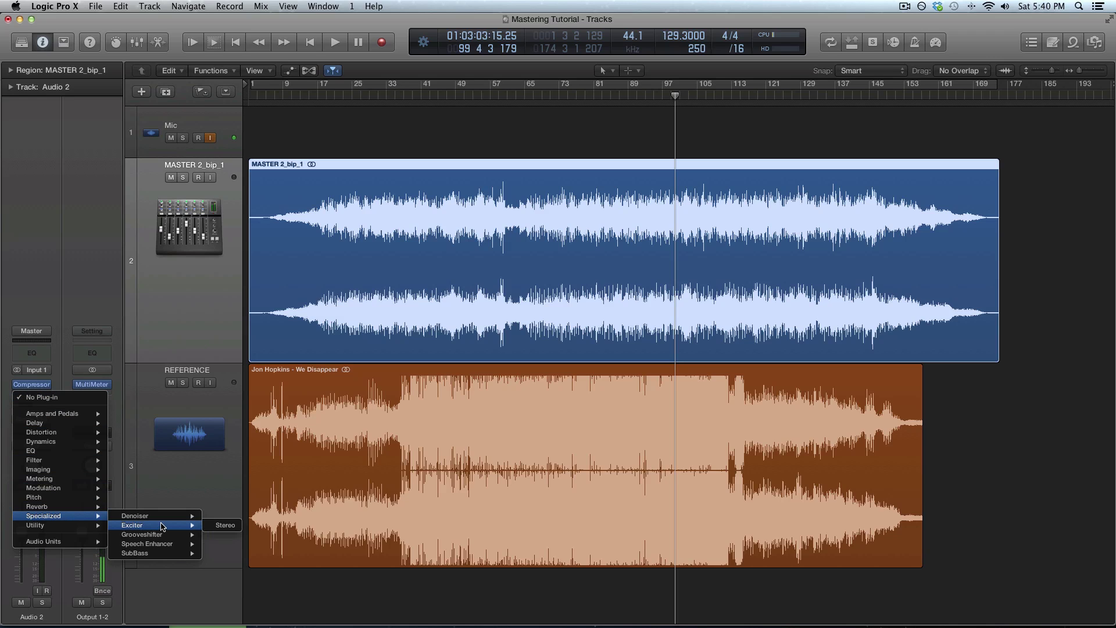
click(225, 525)
drag(160, 81, 652, 354)
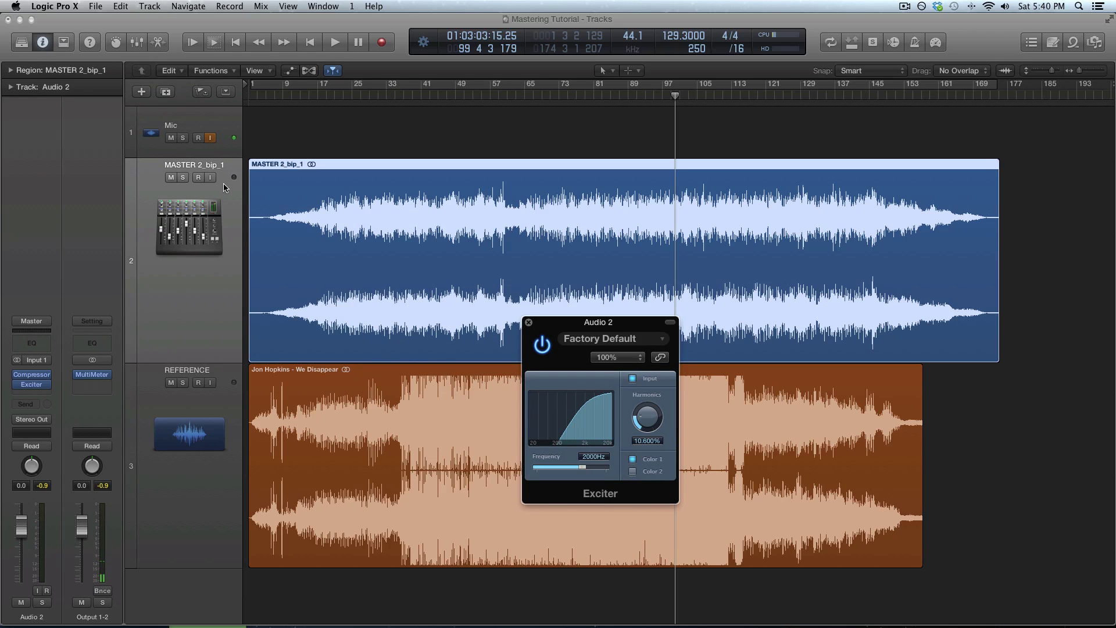
Step: Play the MASTER 2_bip_1 track soloed and set the Exciter's frequency to 240 Hz and harmonics to about 6.5%
click(187, 178)
key(space)
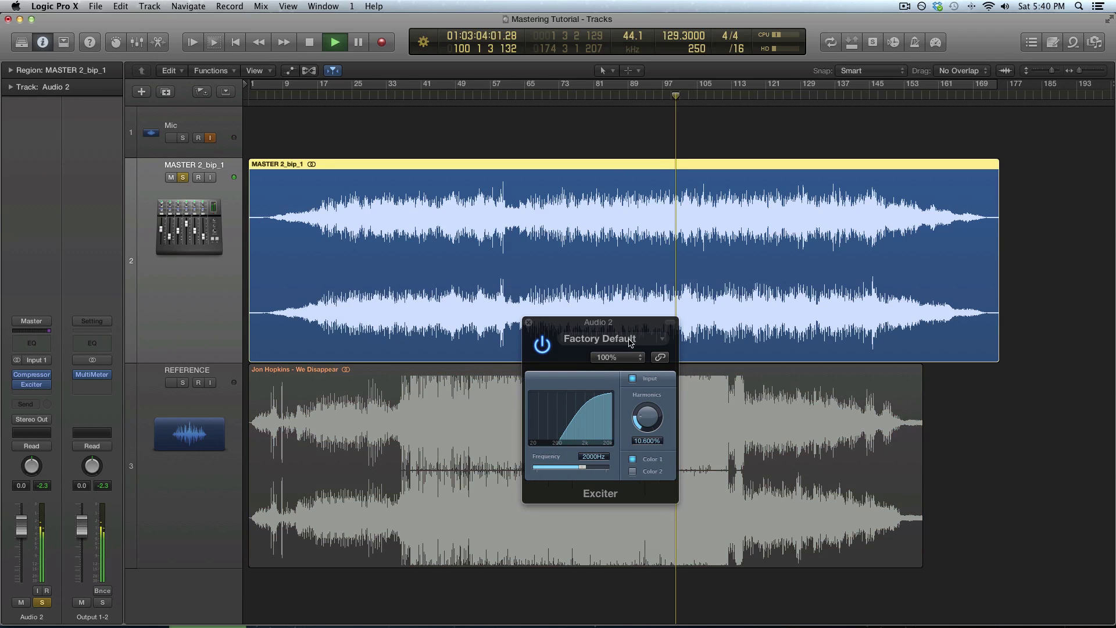
drag(582, 468, 564, 470)
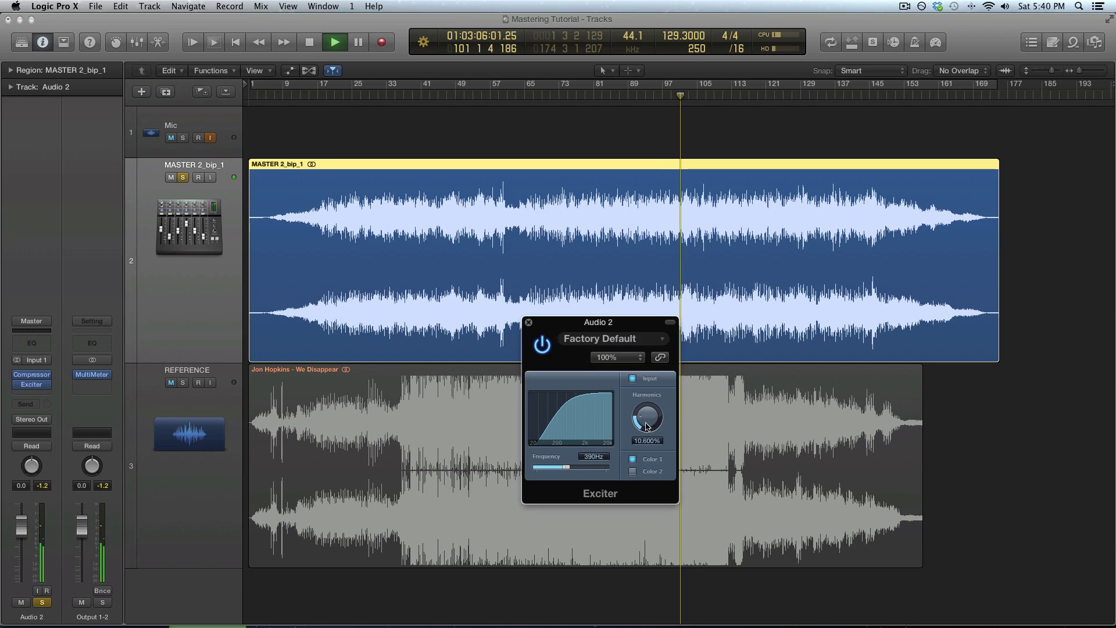
drag(648, 417, 623, 442)
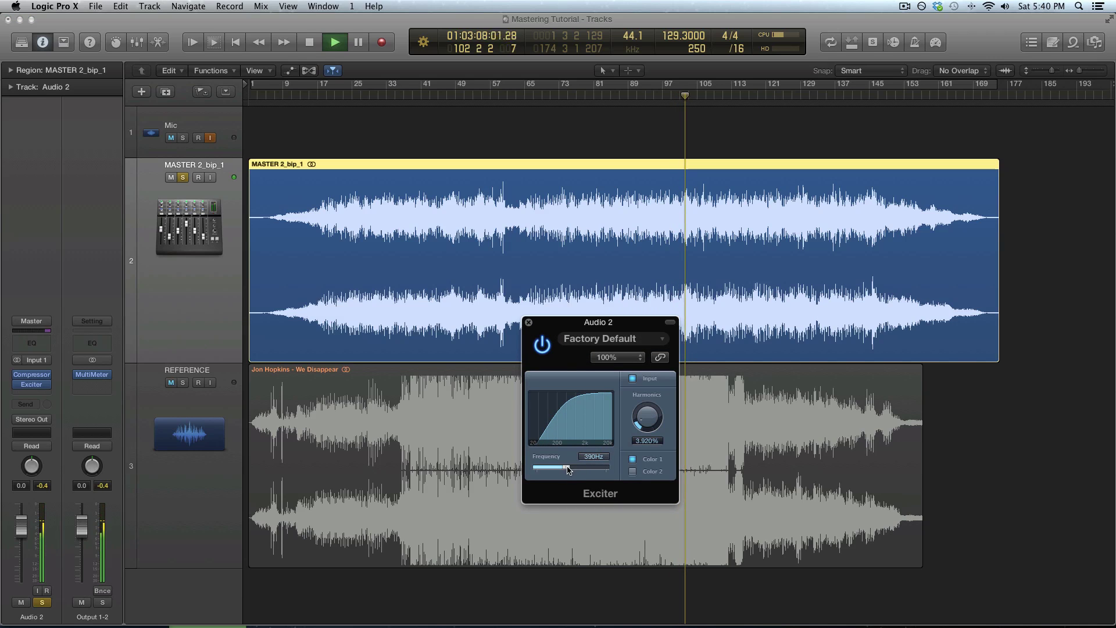
drag(566, 467, 562, 467)
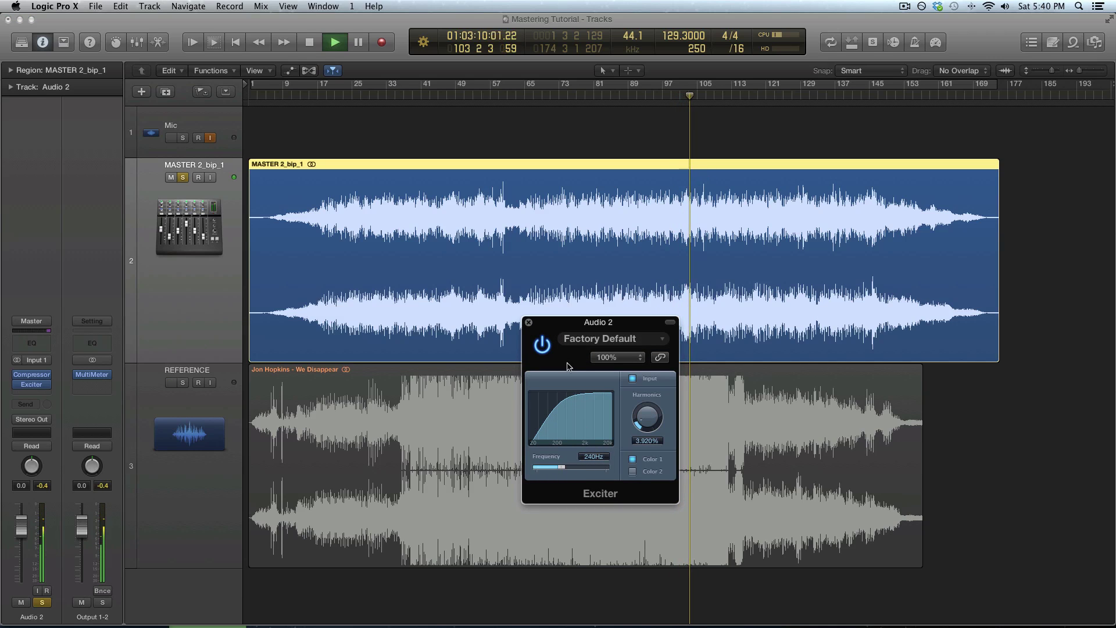
drag(647, 417, 647, 407)
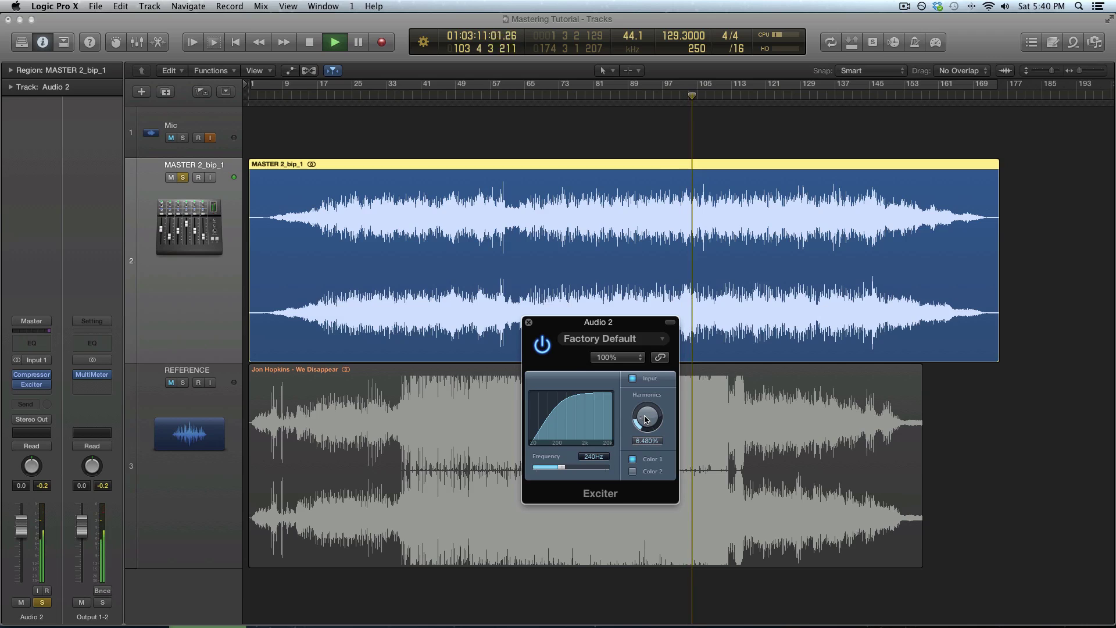
Step: Bypass and re-enable the Exciter to compare the sound, and reduce its harmonics to about 5.1%
click(542, 345)
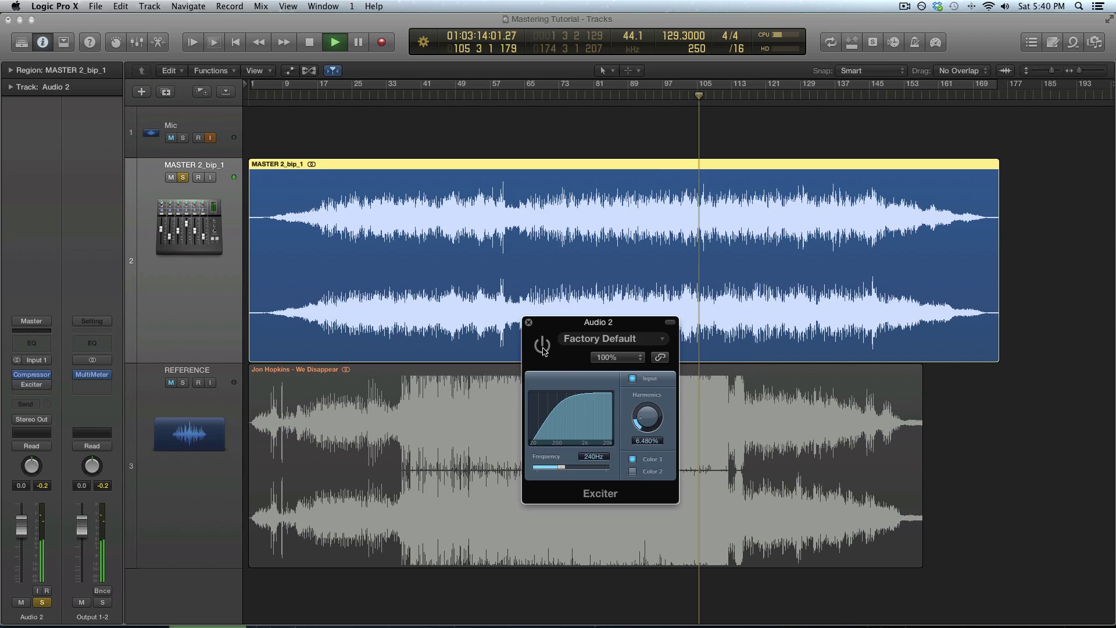
click(542, 346)
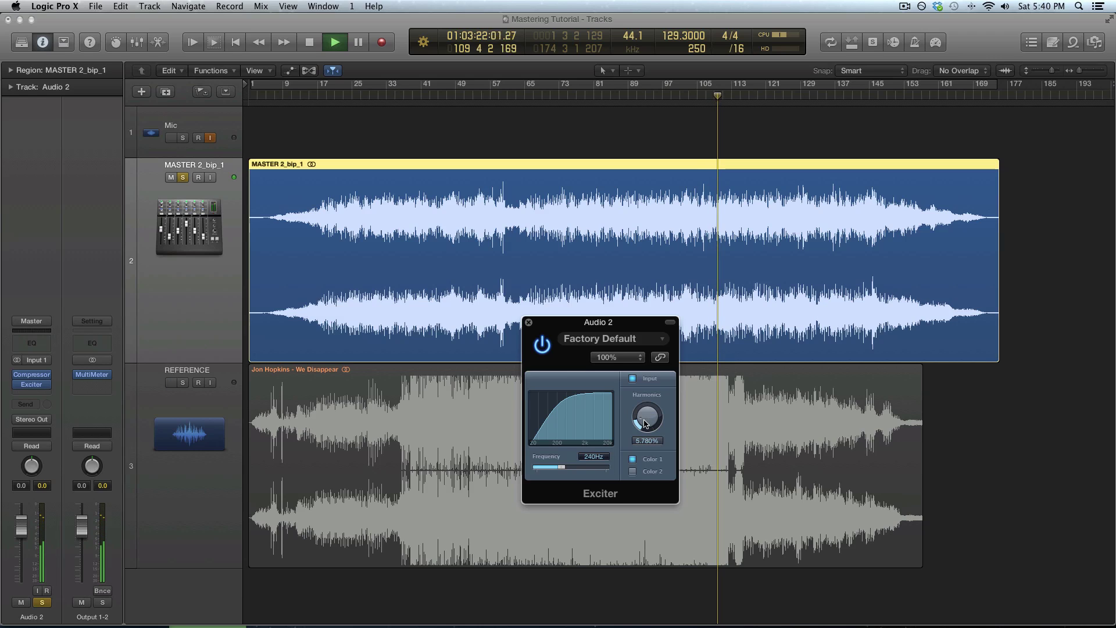
drag(645, 423, 645, 411)
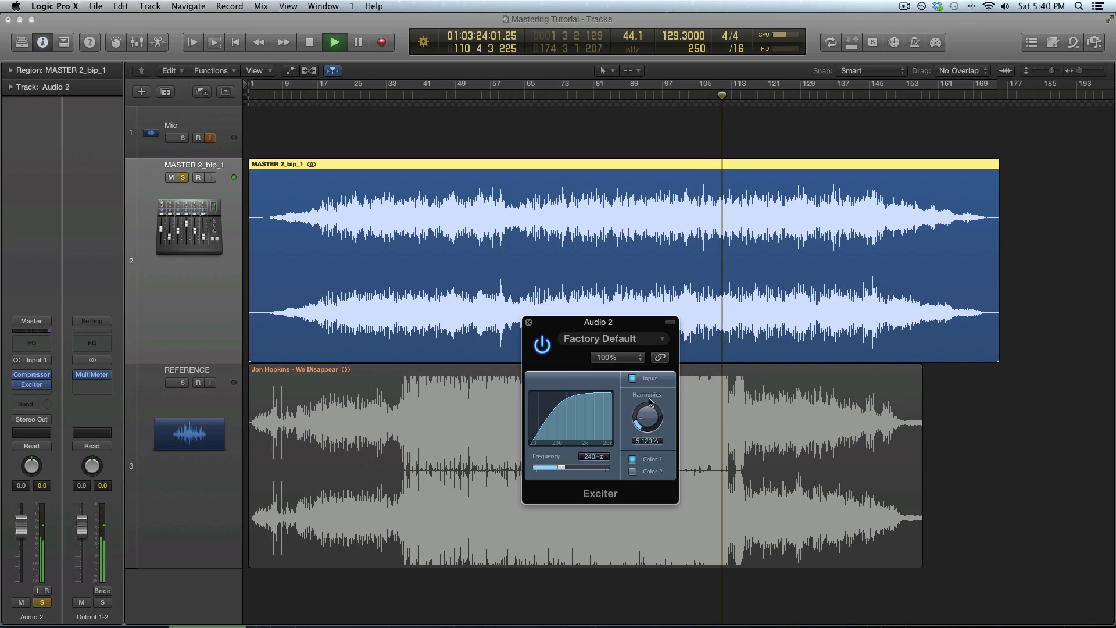
Step: Bypass and re-enable the Exciter to compare the sound, then stop playback and unsolo the MASTER 2_bip_1 track
click(543, 346)
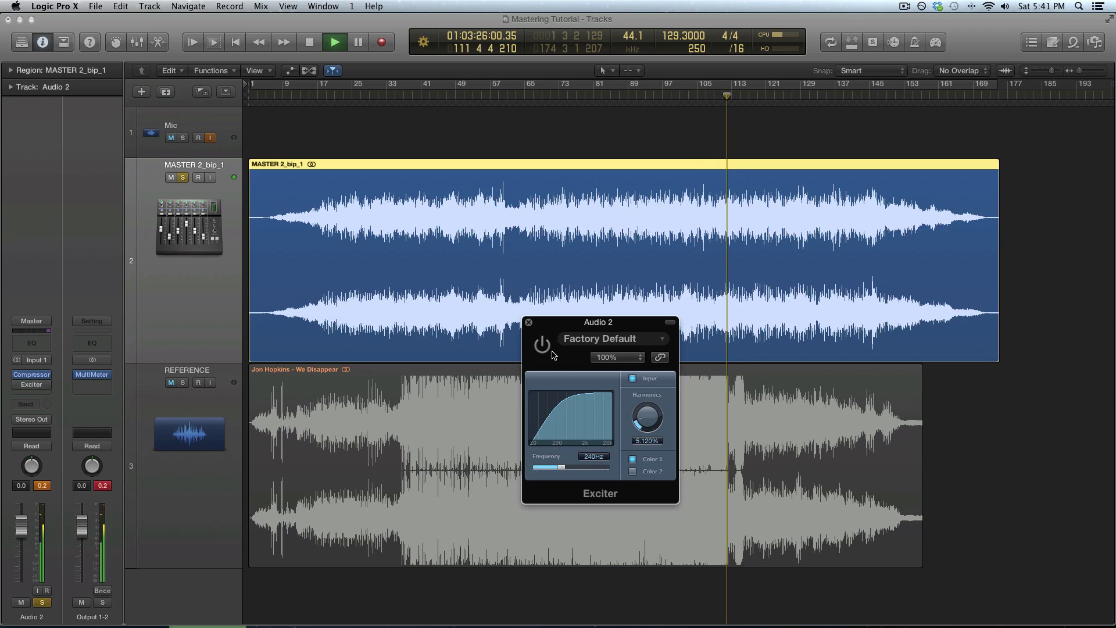
click(550, 353)
key(space)
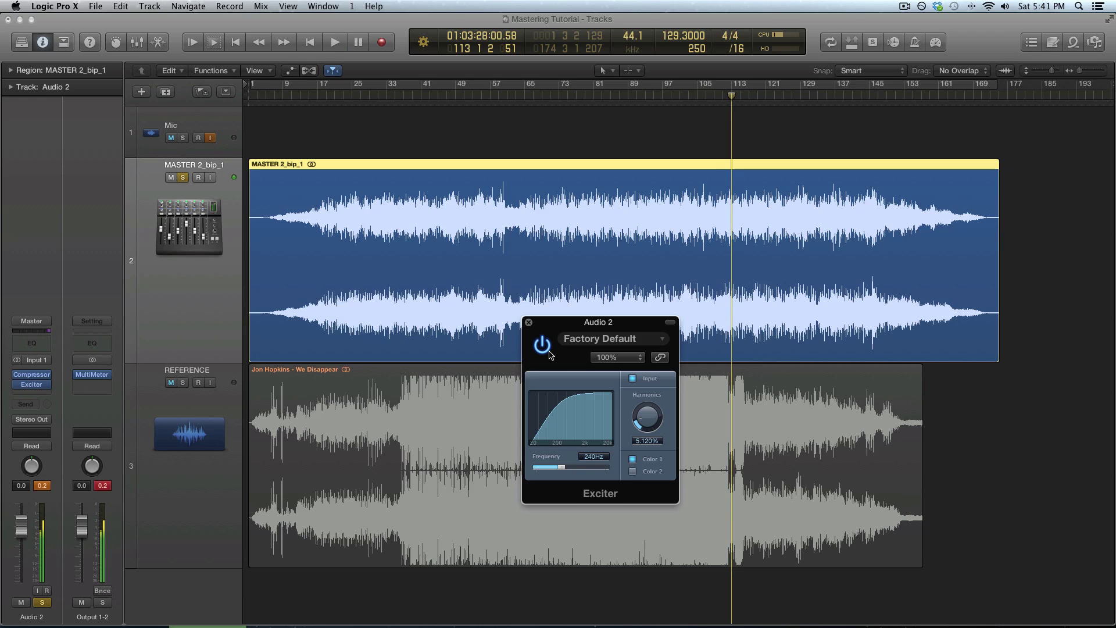
click(185, 179)
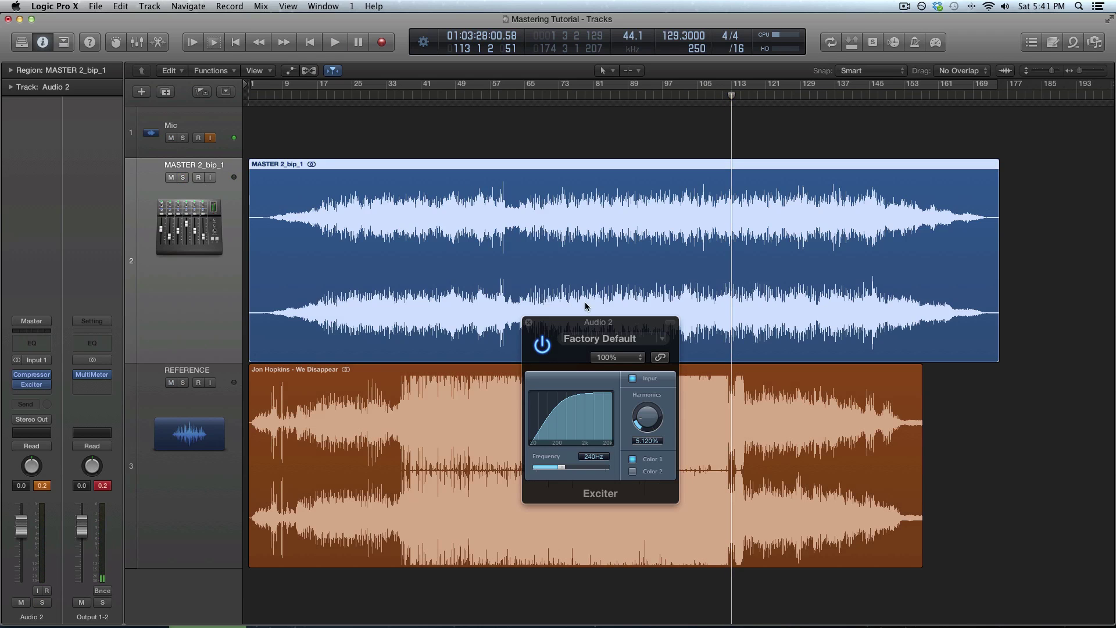
Step: Reposition the Exciter window over the regions and close it
drag(624, 326, 540, 320)
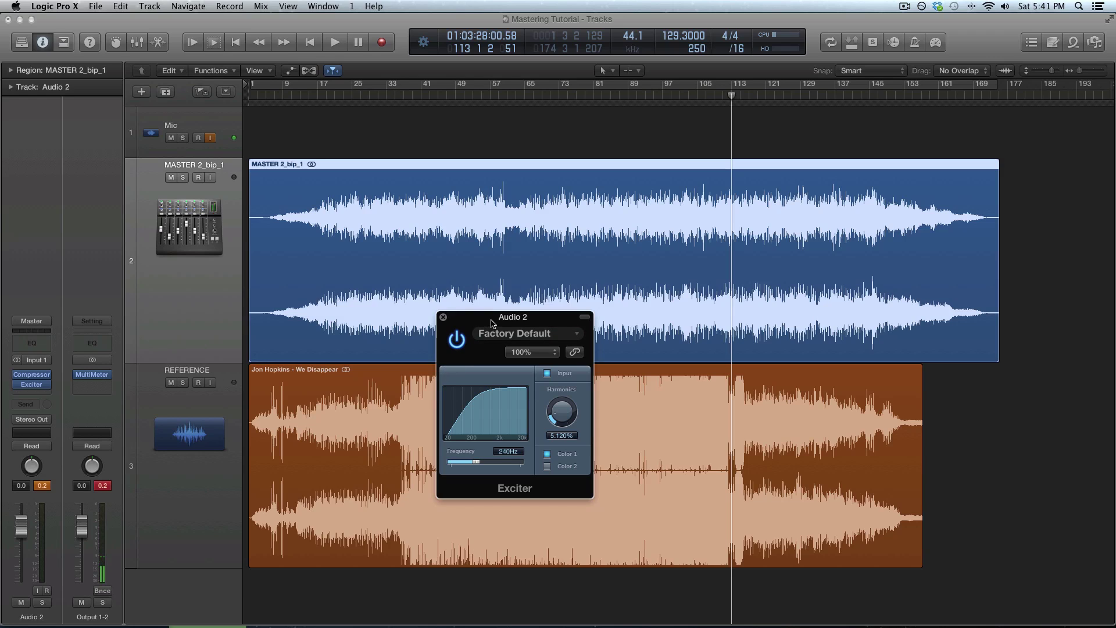
drag(491, 324, 537, 331)
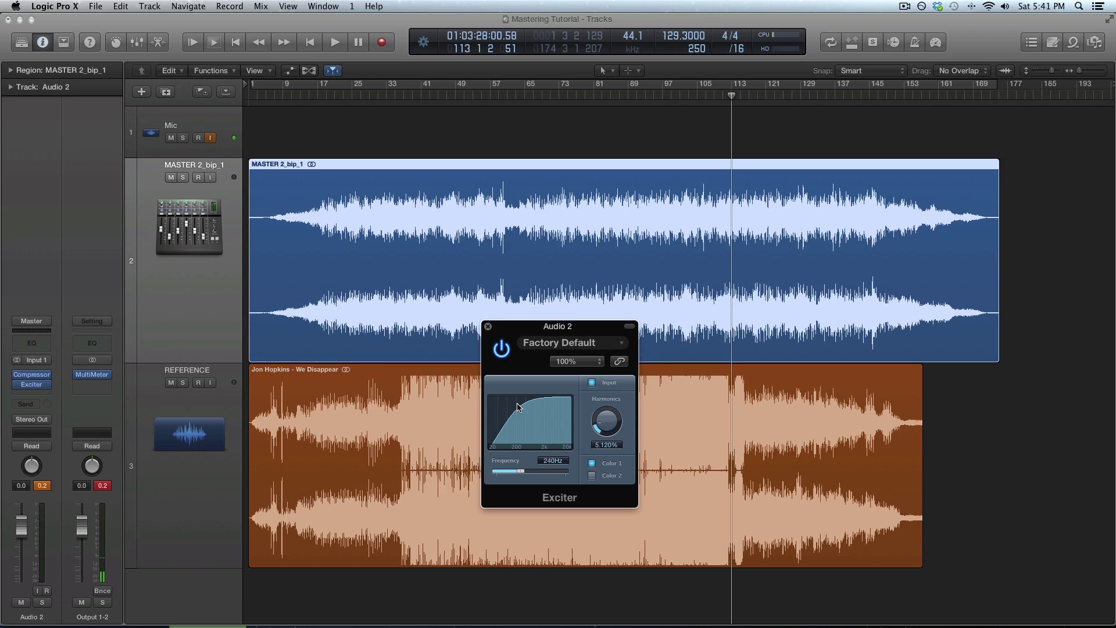
click(489, 328)
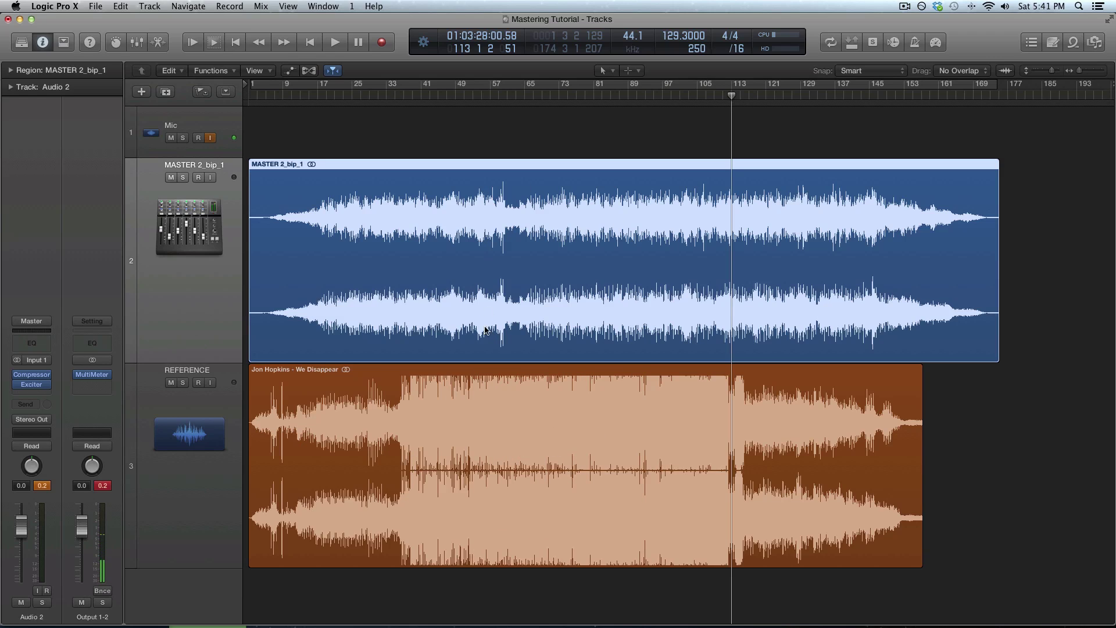
Step: Select the REFERENCE track's region, solo the track and play it from about bar 78
click(504, 446)
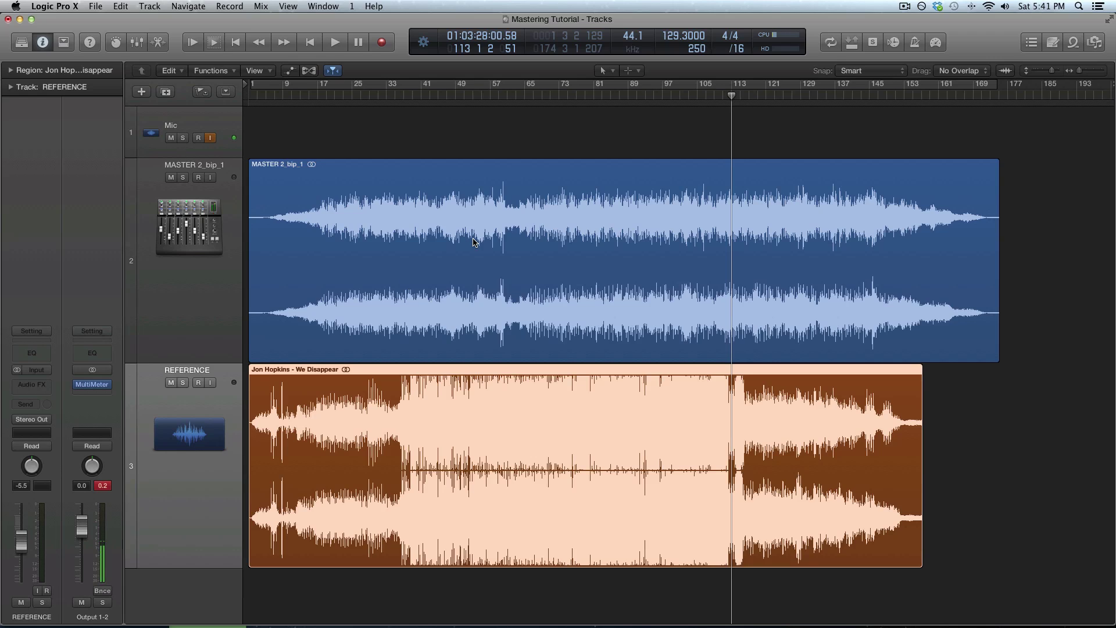
click(184, 383)
click(601, 98)
click(583, 97)
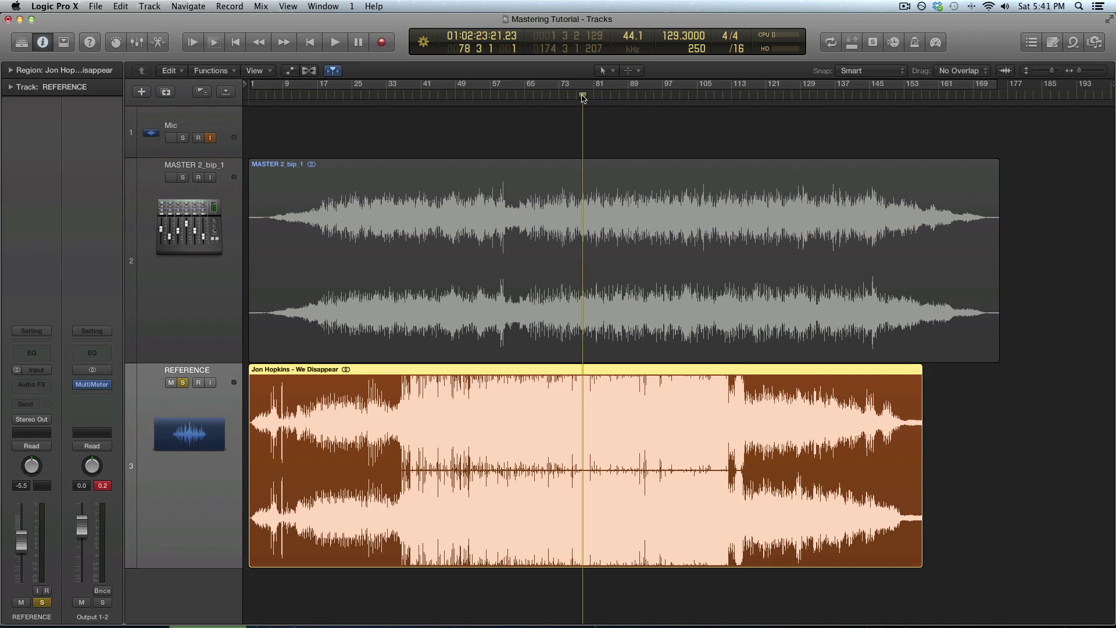
key(space)
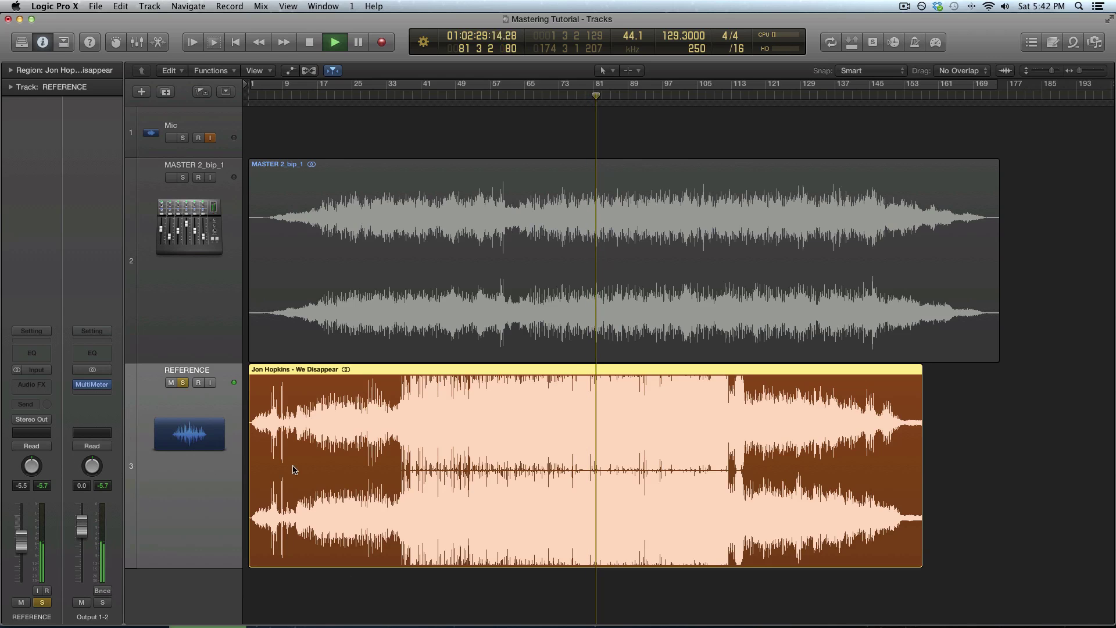
click(183, 383)
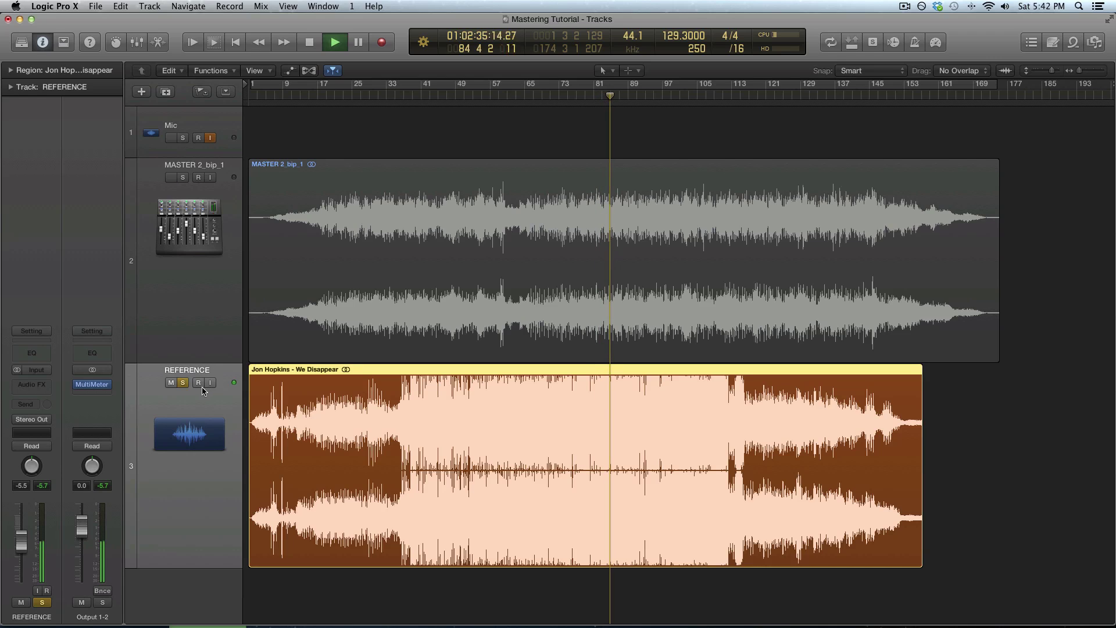
Step: Examine the reference's spectrum in the Output 1-2 MultiMeter beside the regions, then stop playback and unsolo the REFERENCE track
click(92, 384)
drag(661, 327, 862, 217)
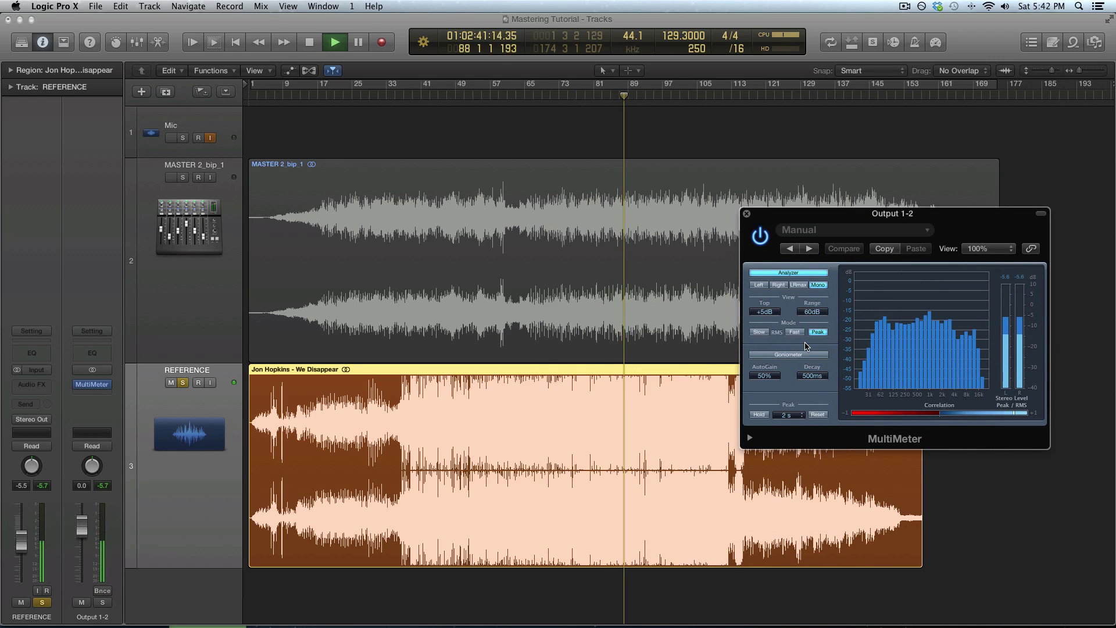
key(space)
click(183, 382)
Step: Play the MASTER 2_bip_1 track soloed to examine its spectrum in the MultiMeter, then stop playback and close the meter
click(174, 167)
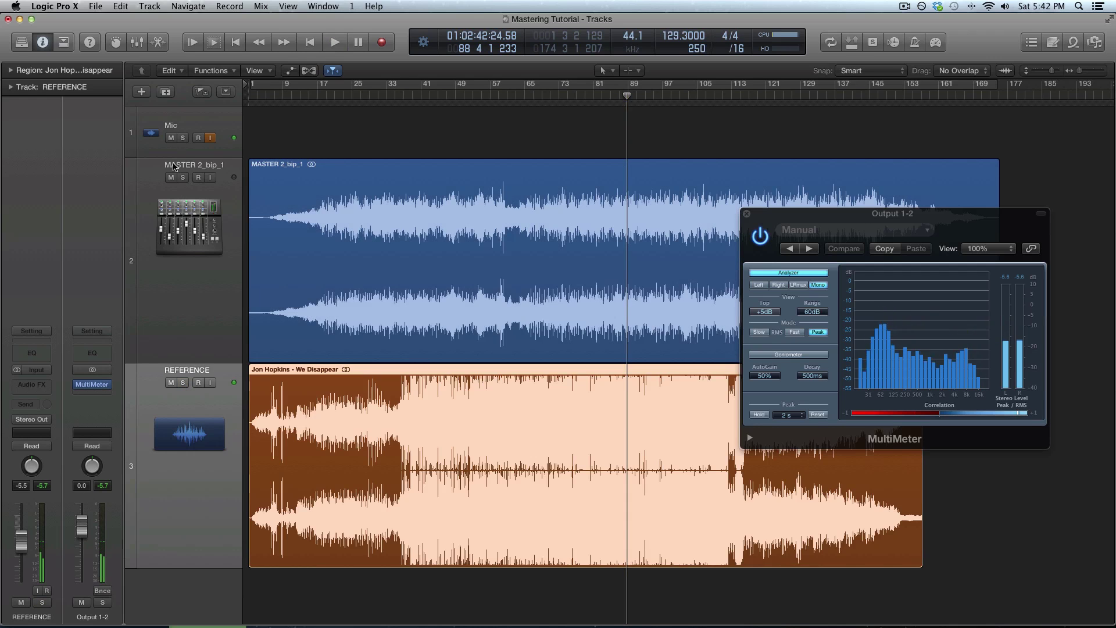
click(184, 178)
key(space)
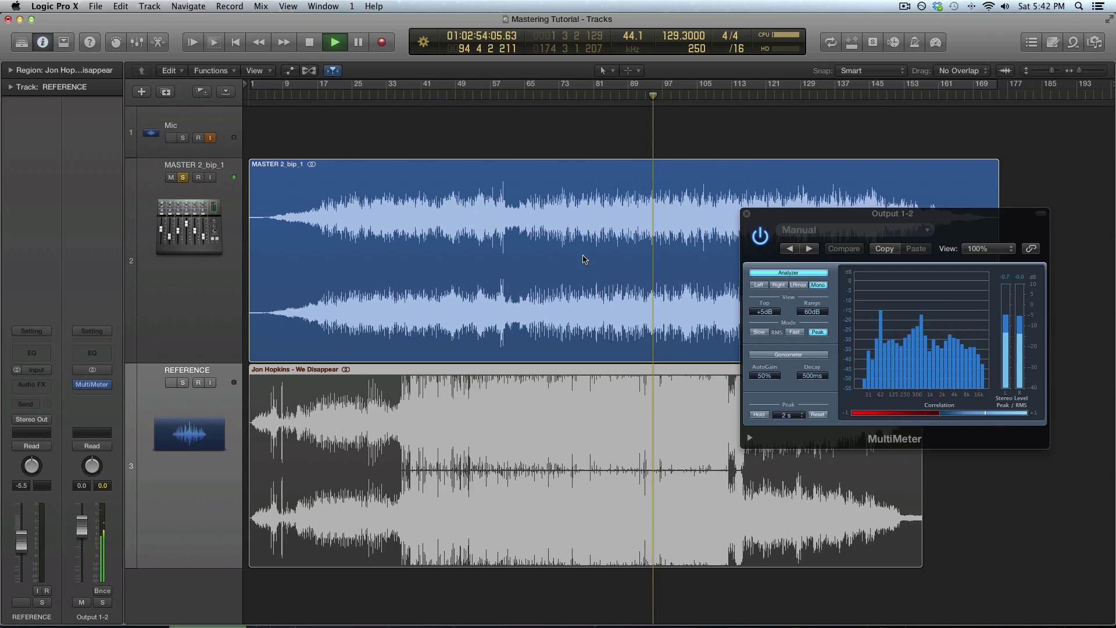
key(space)
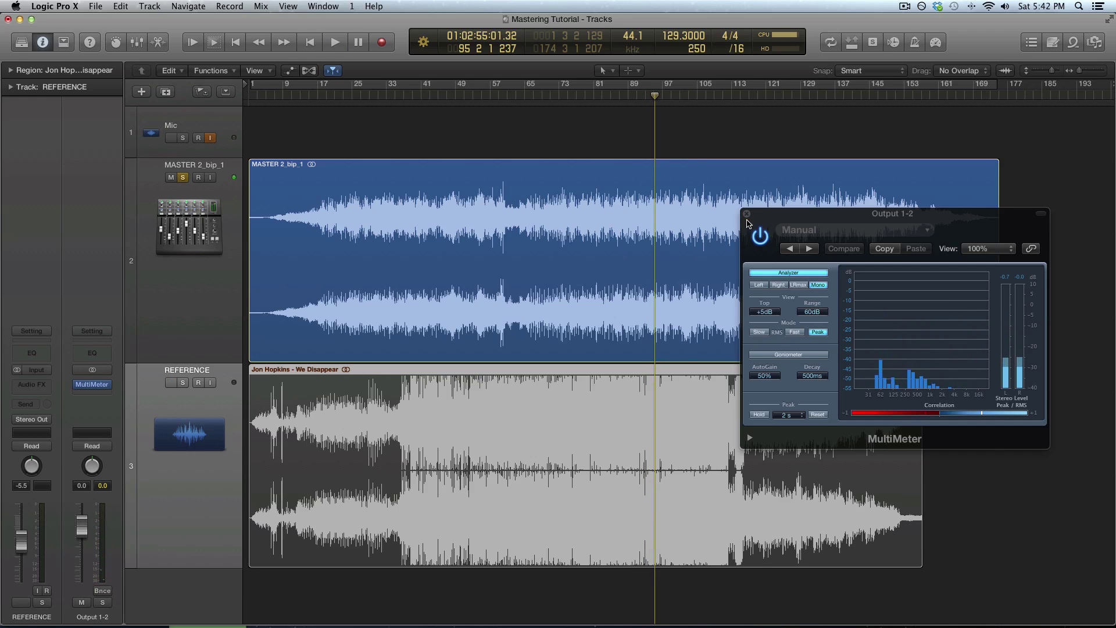
click(747, 214)
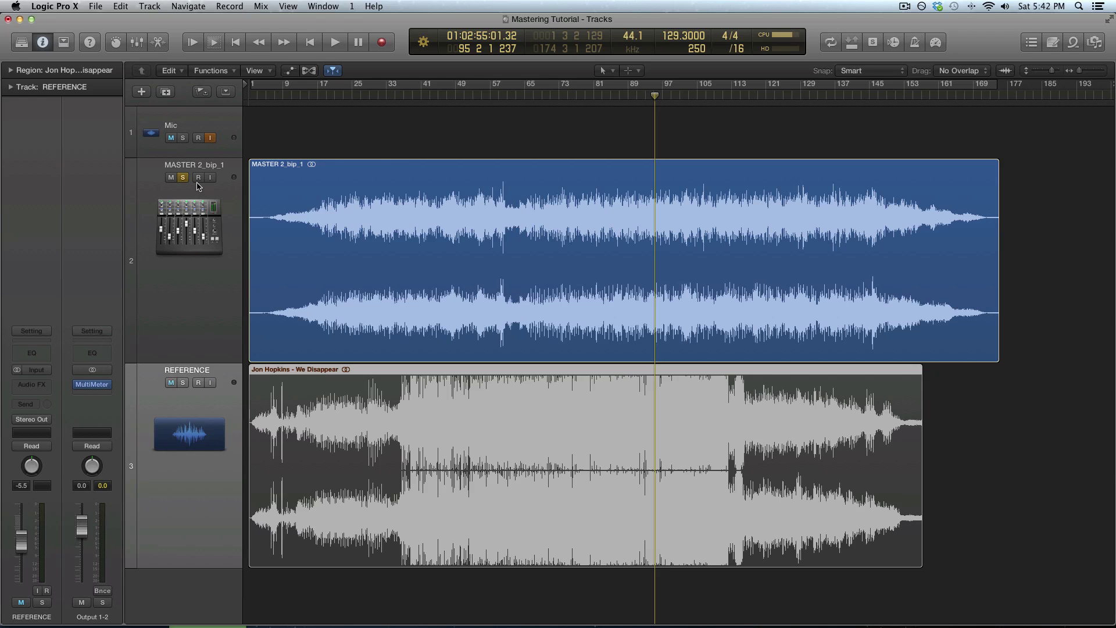
Step: Unsolo the MASTER 2_bip_1 track and play the REFERENCE track soloed from the current position
click(183, 177)
click(183, 382)
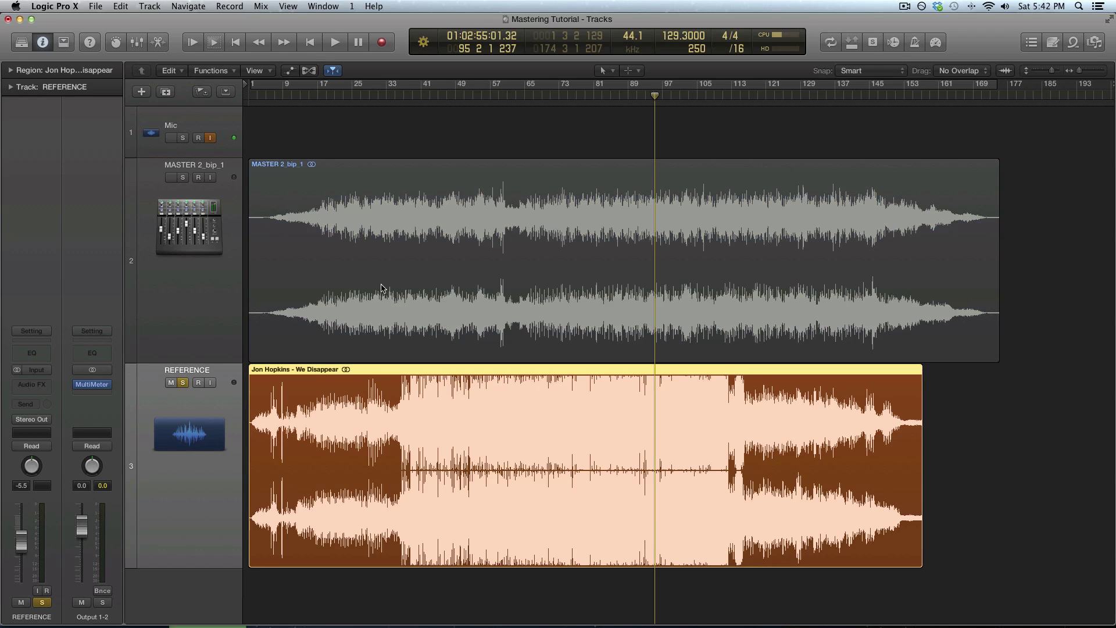
key(space)
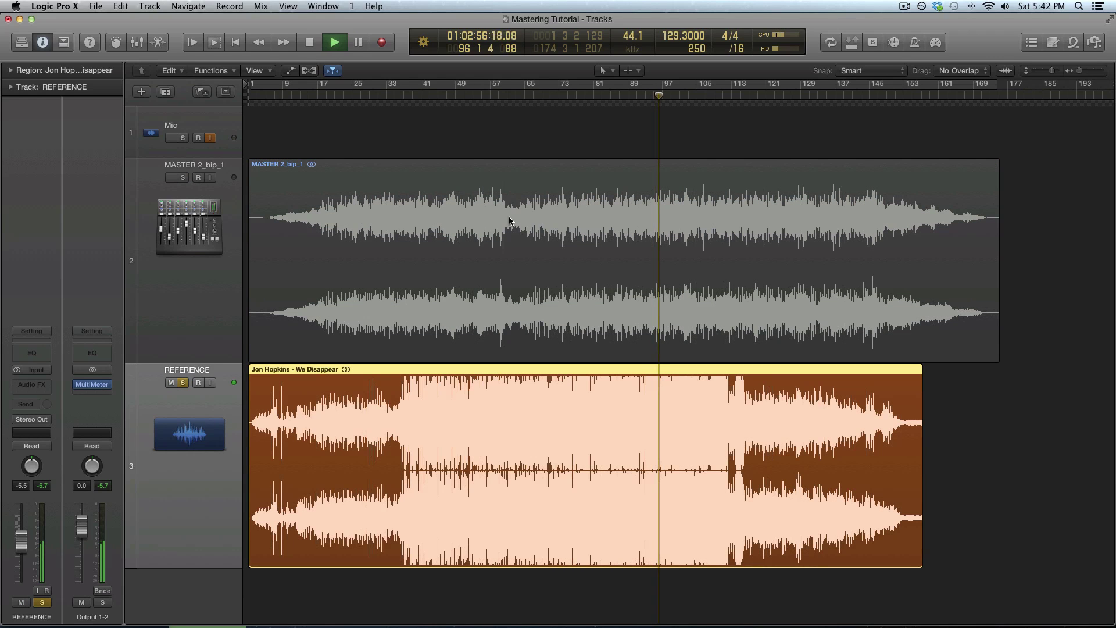
Step: Reopen the Output 1-2 MultiMeter, switch it to the Goniometer to examine the reference's stereo image, and stop playback
click(91, 384)
drag(862, 214, 888, 216)
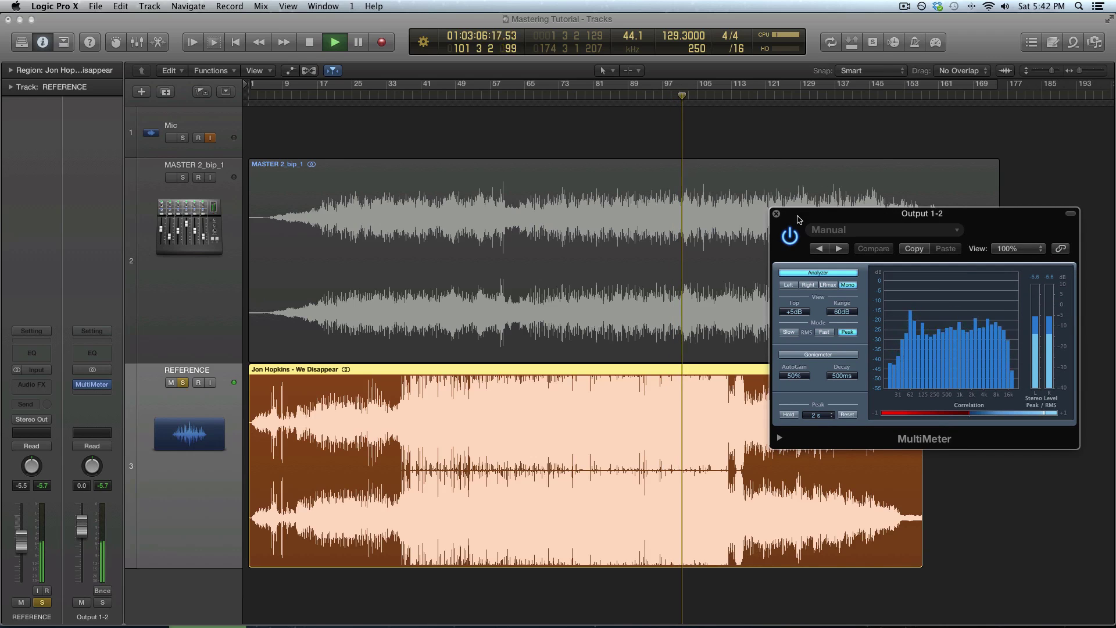
click(818, 354)
key(space)
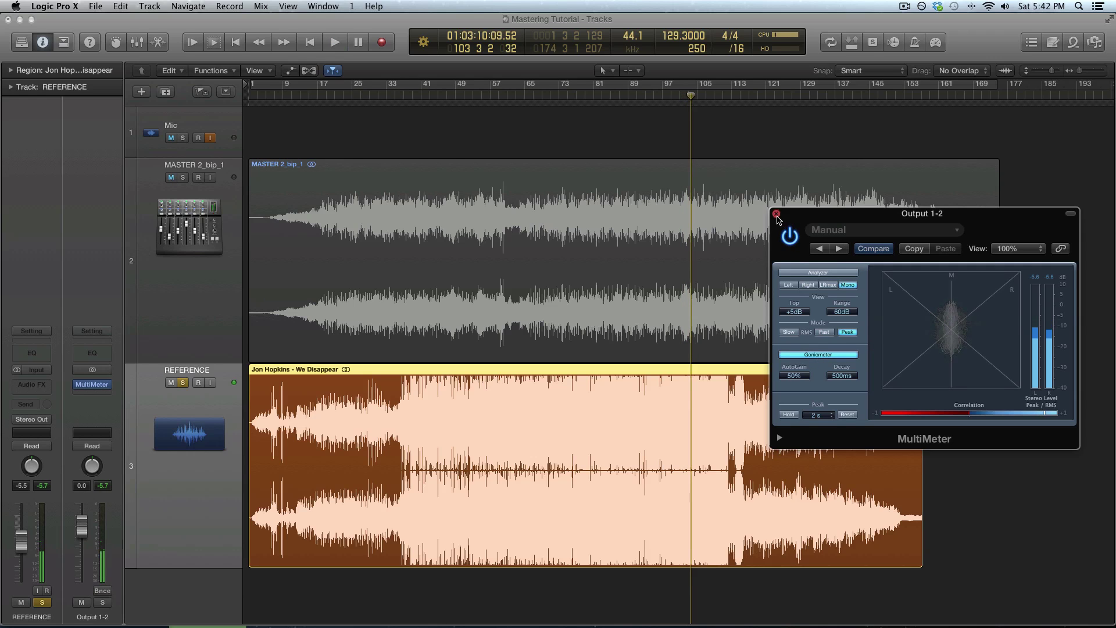
Step: Close the MultiMeter, unsolo the REFERENCE track and play the MASTER 2_bip_1 track soloed
click(776, 214)
click(184, 382)
click(200, 173)
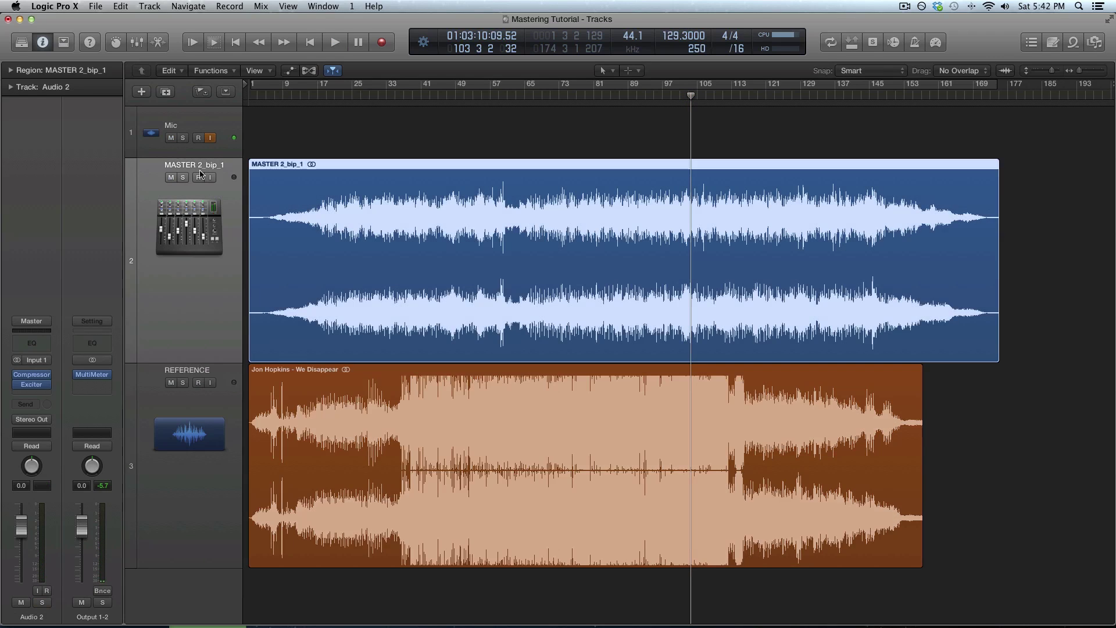
click(183, 177)
key(space)
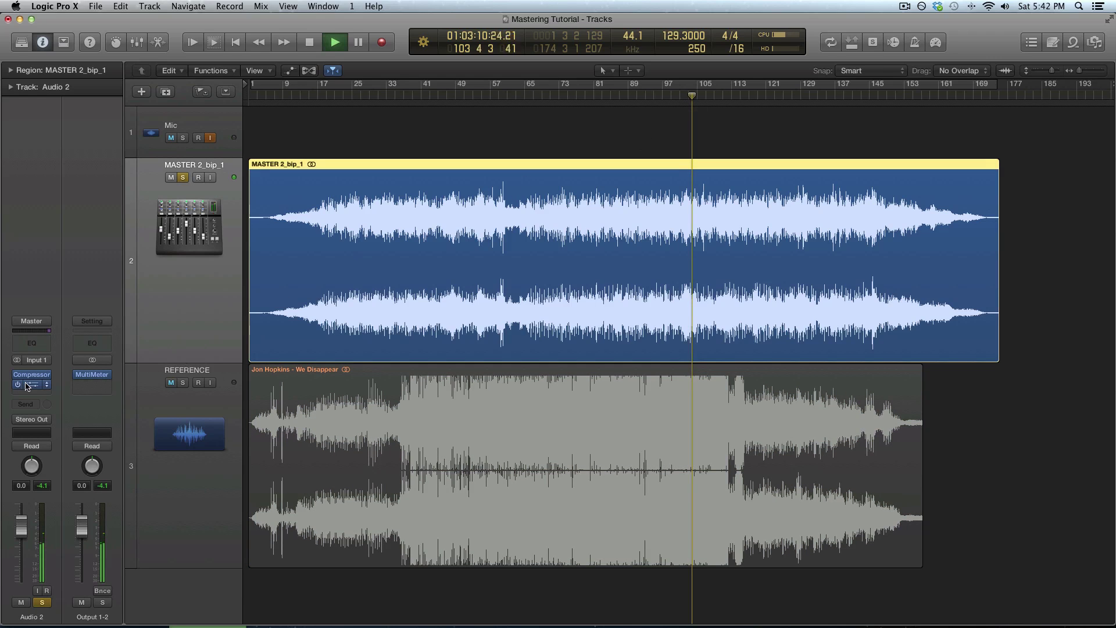
Step: Examine the master's stereo image in the MultiMeter goniometer, then stop playback, close the meter and unsolo the track
click(94, 377)
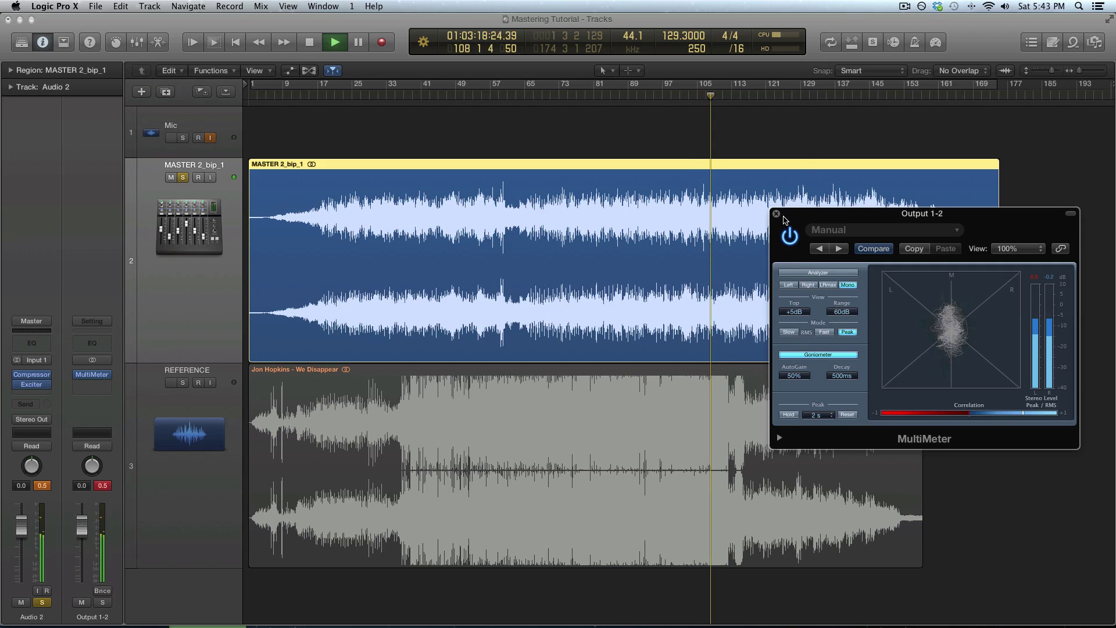
key(space)
click(776, 214)
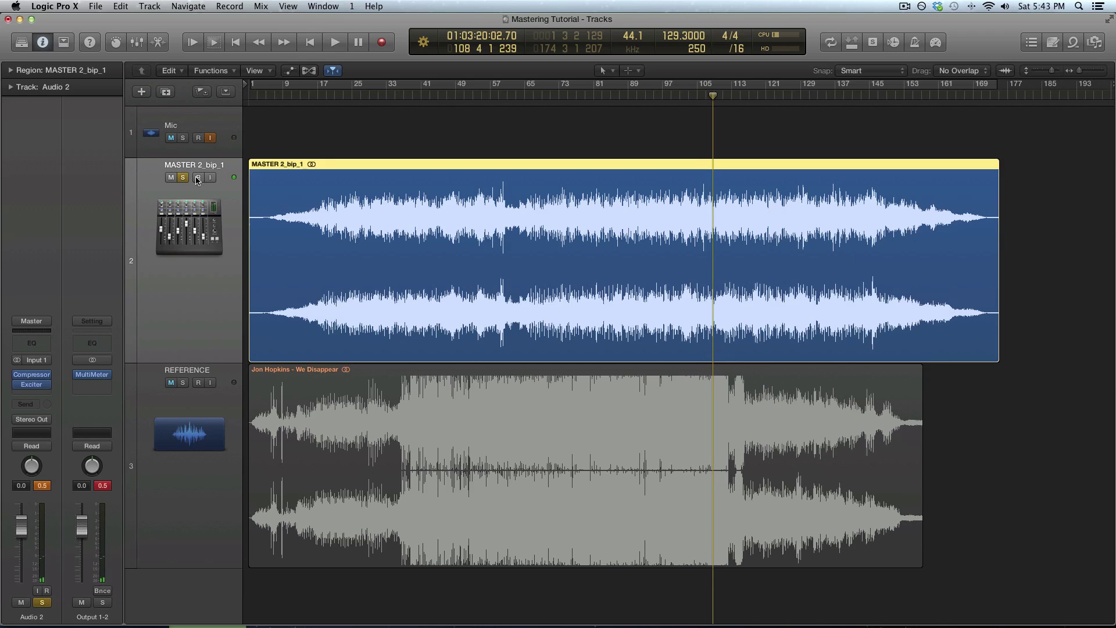
click(184, 179)
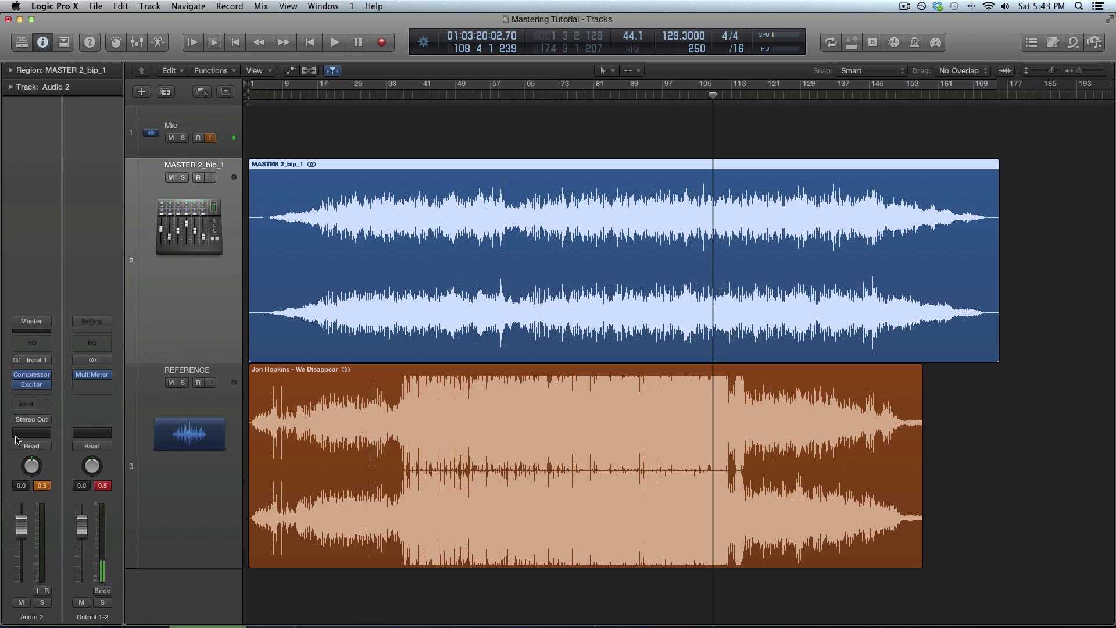
Step: Insert a Stereo Spread after the Exciter on the MASTER 2_bip_1 track and move its window over the regions
click(622, 443)
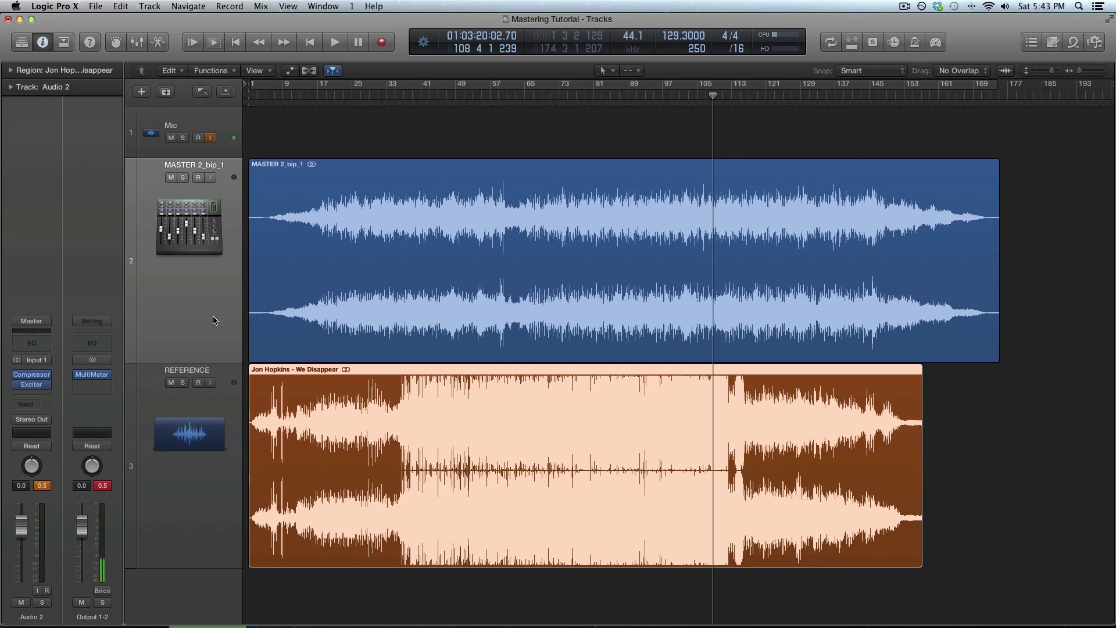
click(183, 312)
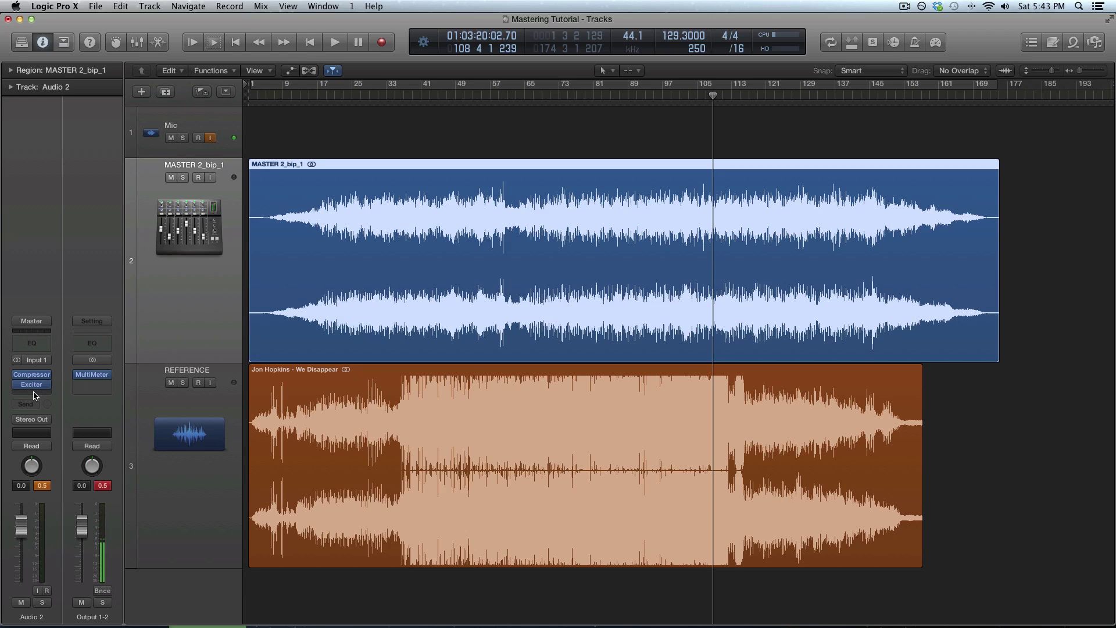
click(33, 393)
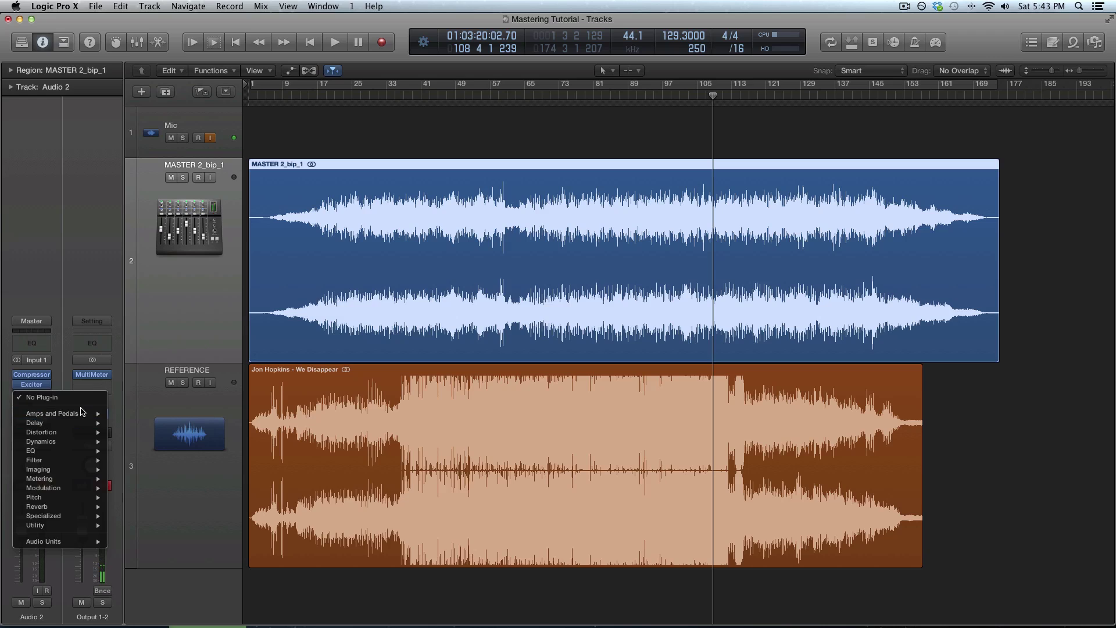
mouse_move(50, 517)
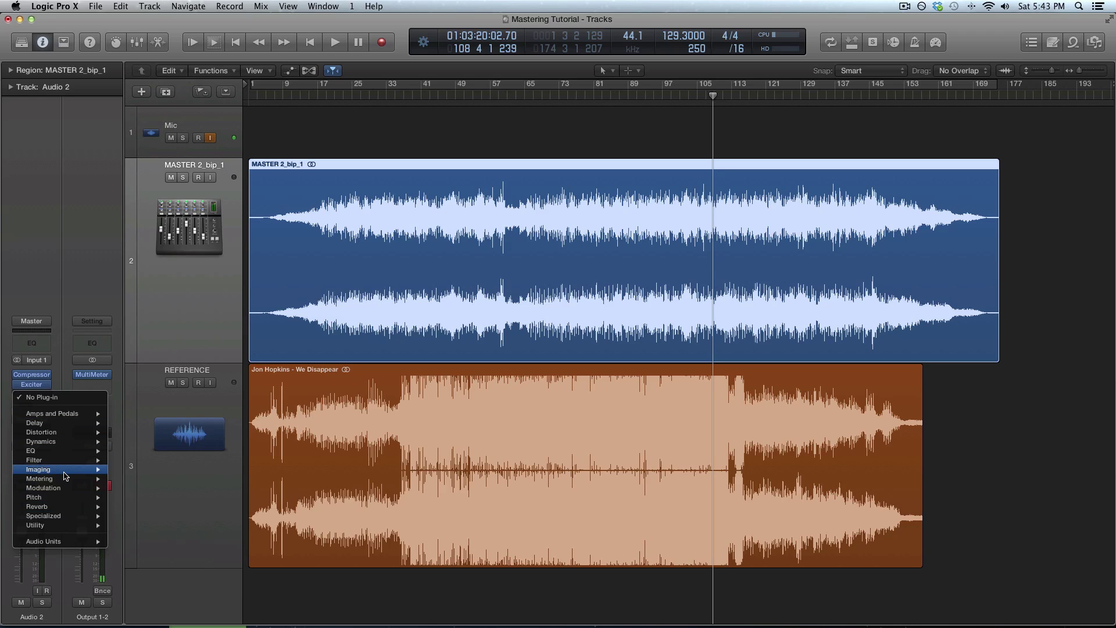
click(142, 490)
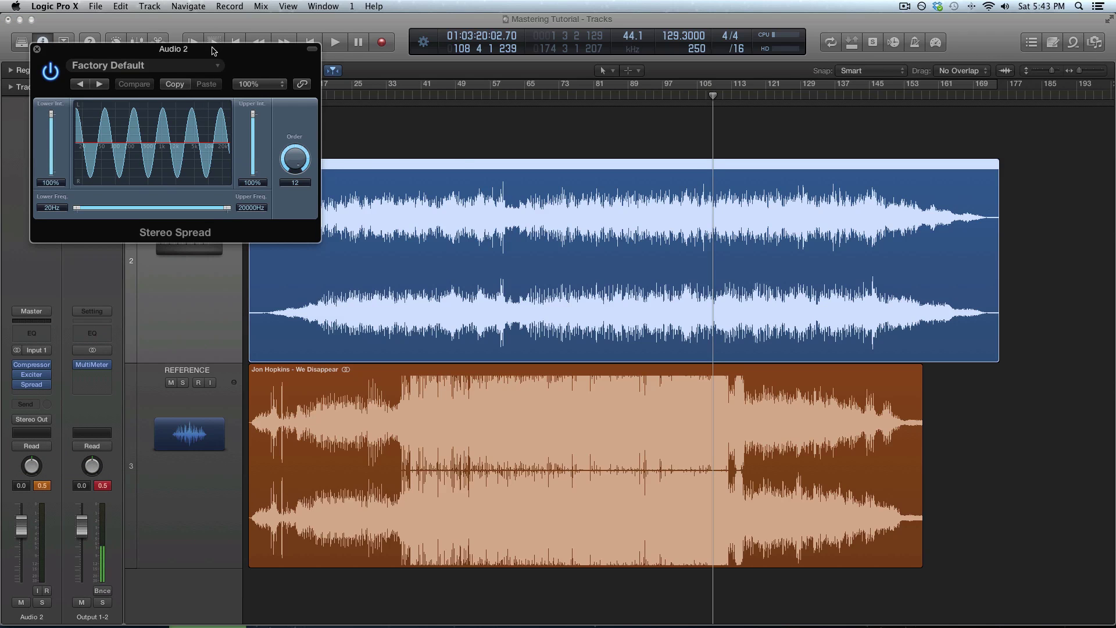
drag(213, 50, 614, 375)
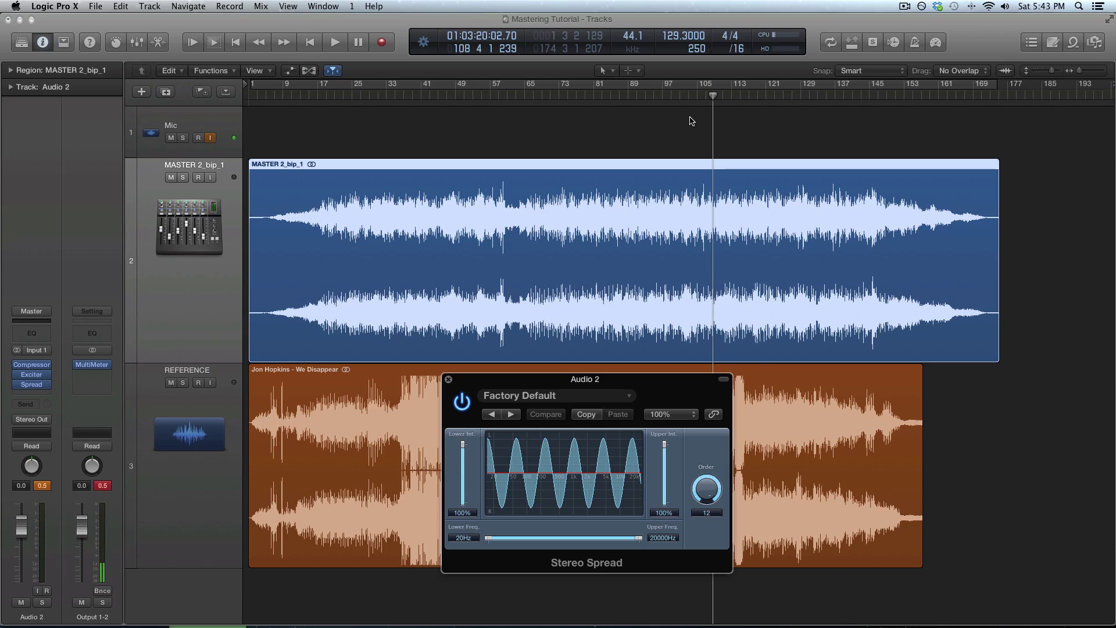
Step: Play the master soloed and set the Stereo Spread's lower intensity to 2%, lower frequency to 300 Hz and upper intensity to 42%
click(183, 177)
key(space)
drag(593, 387, 588, 310)
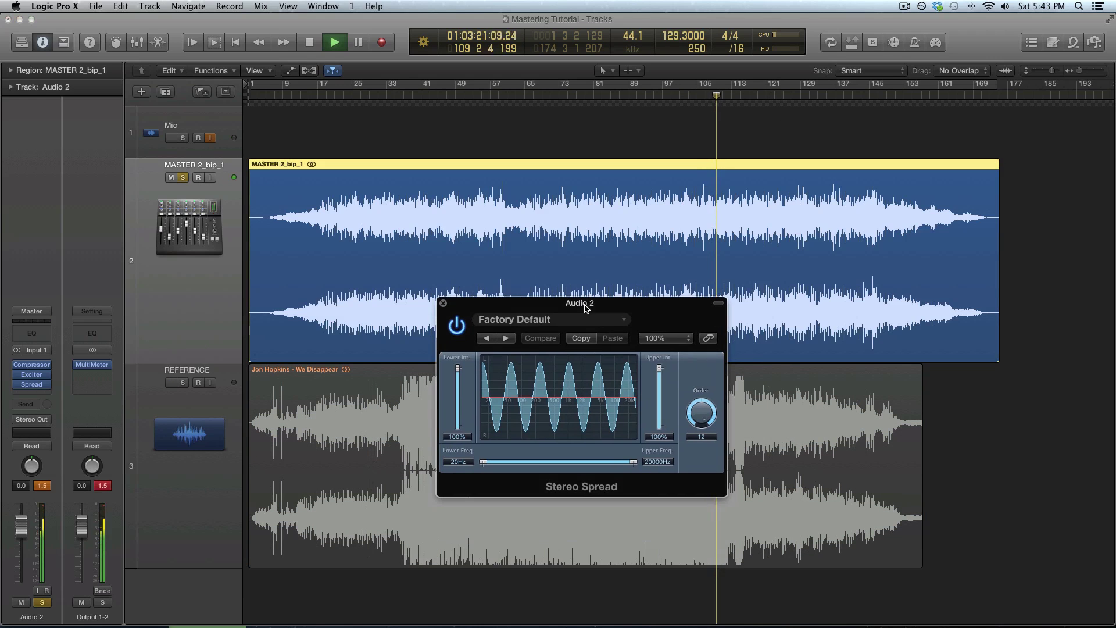
drag(458, 368, 457, 400)
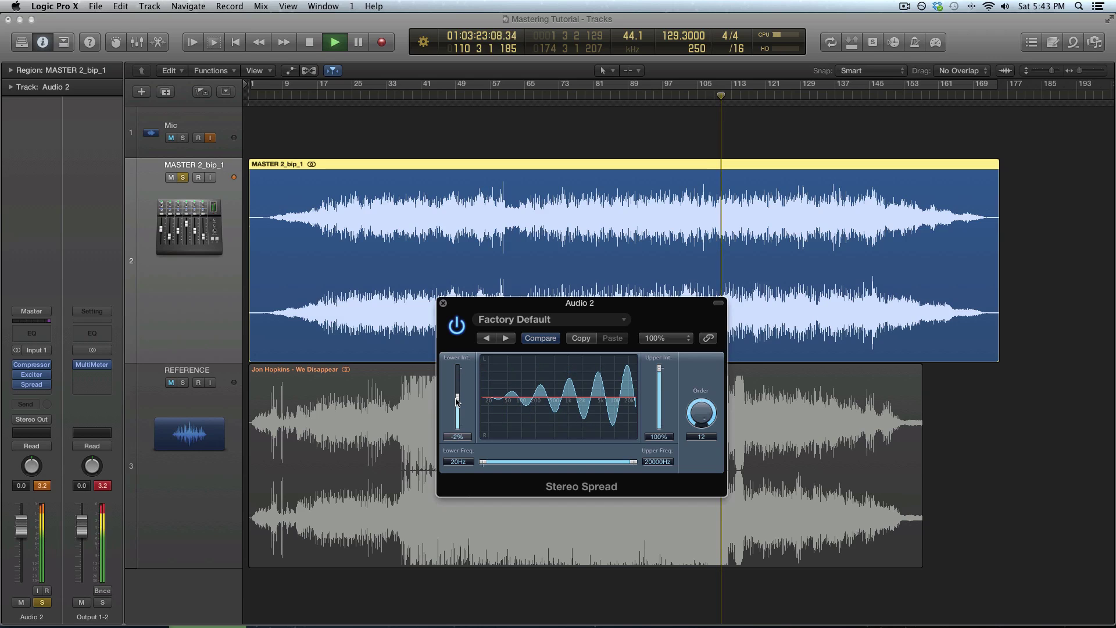
drag(482, 462, 547, 464)
drag(664, 369, 663, 386)
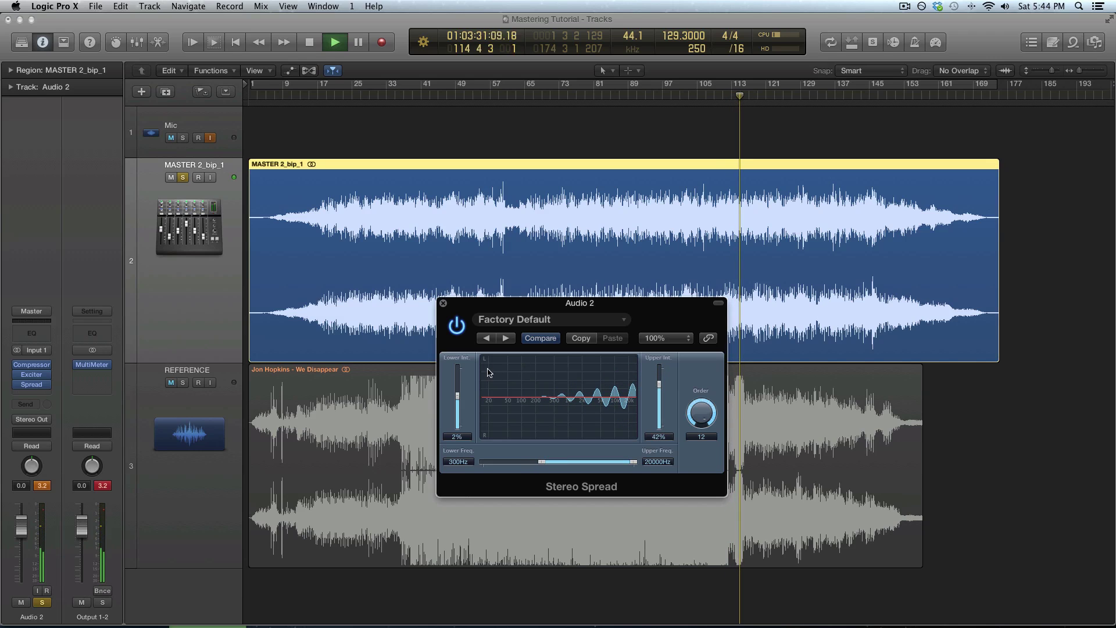
Step: Bypass and re-enable the Stereo Spread to compare the sound, and try adjusting its order
click(456, 327)
click(456, 326)
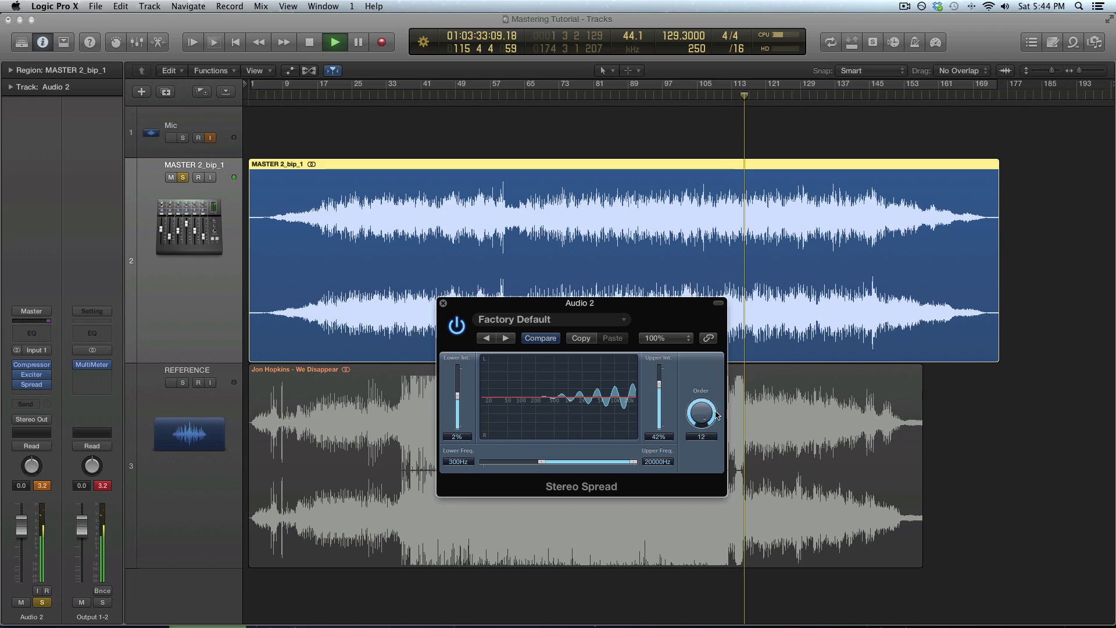
drag(702, 413, 714, 395)
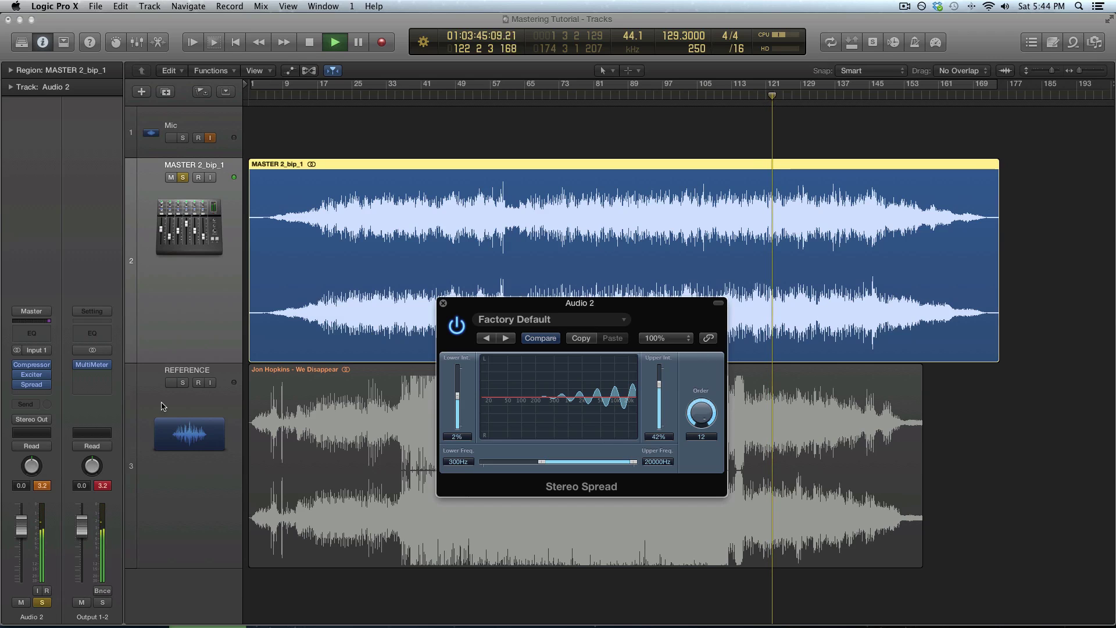
Step: Reset the peak level readout, bypass and re-enable the Stereo Spread to compare the sound, then stop playback and close its window
click(102, 486)
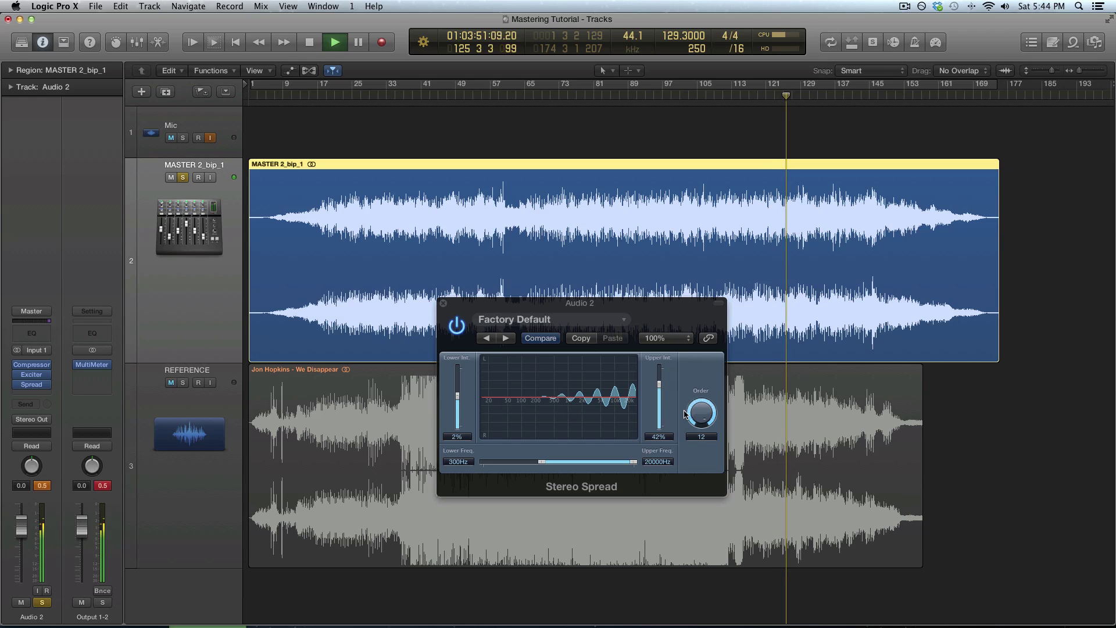
click(458, 327)
click(459, 329)
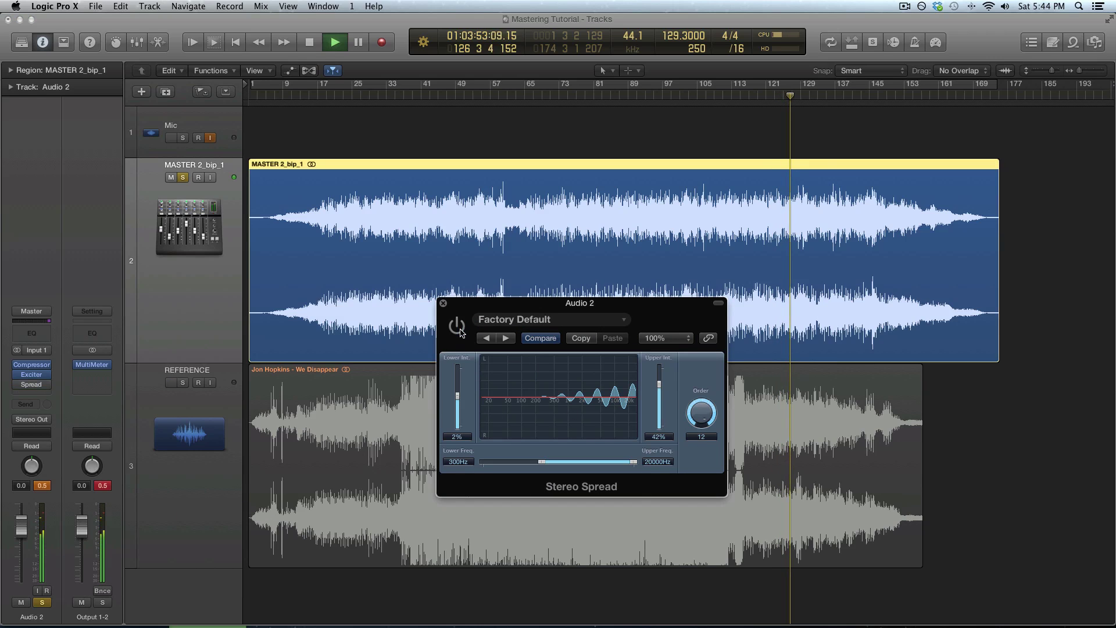
click(458, 327)
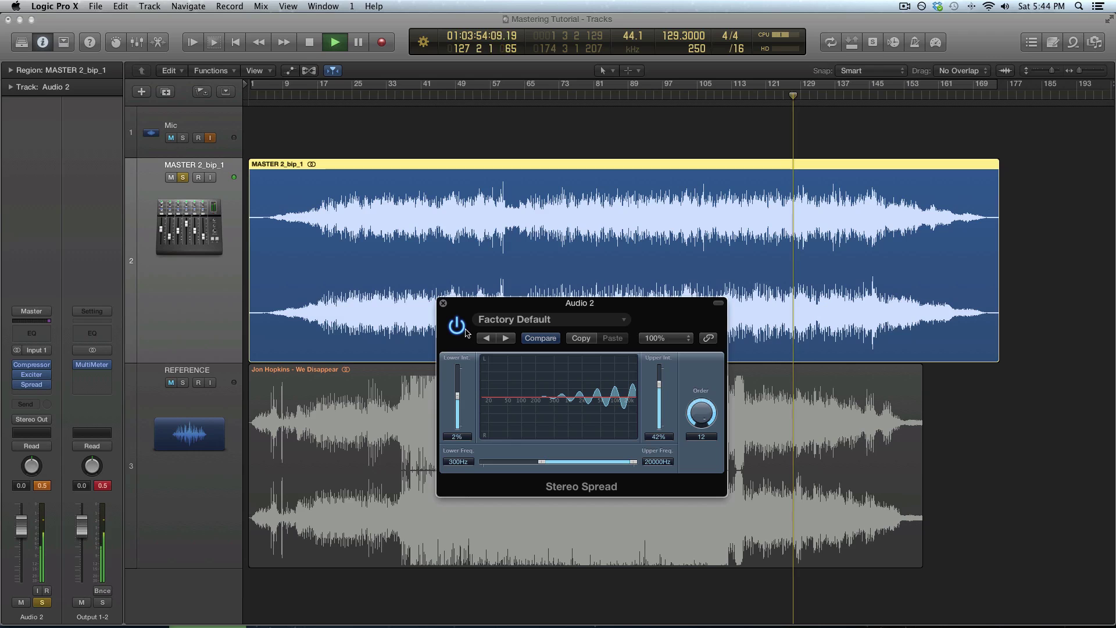
key(space)
click(443, 303)
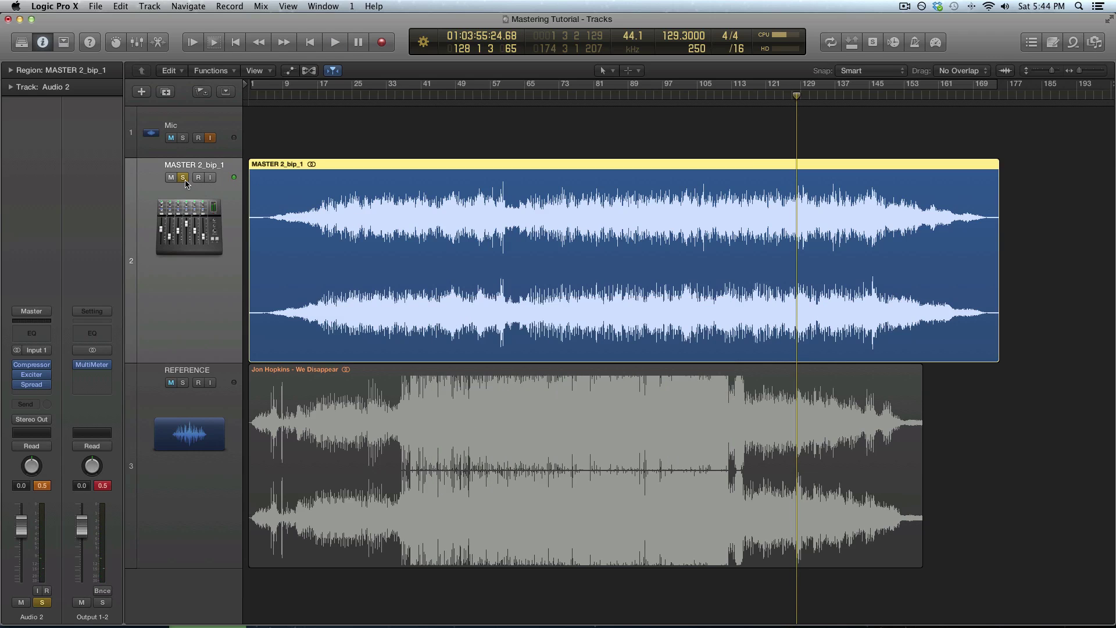
Step: Solo the REFERENCE track instead of the master, listen to it from around bar 93, then stop playback, unsolo it and deselect the regions
click(183, 177)
click(182, 382)
key(space)
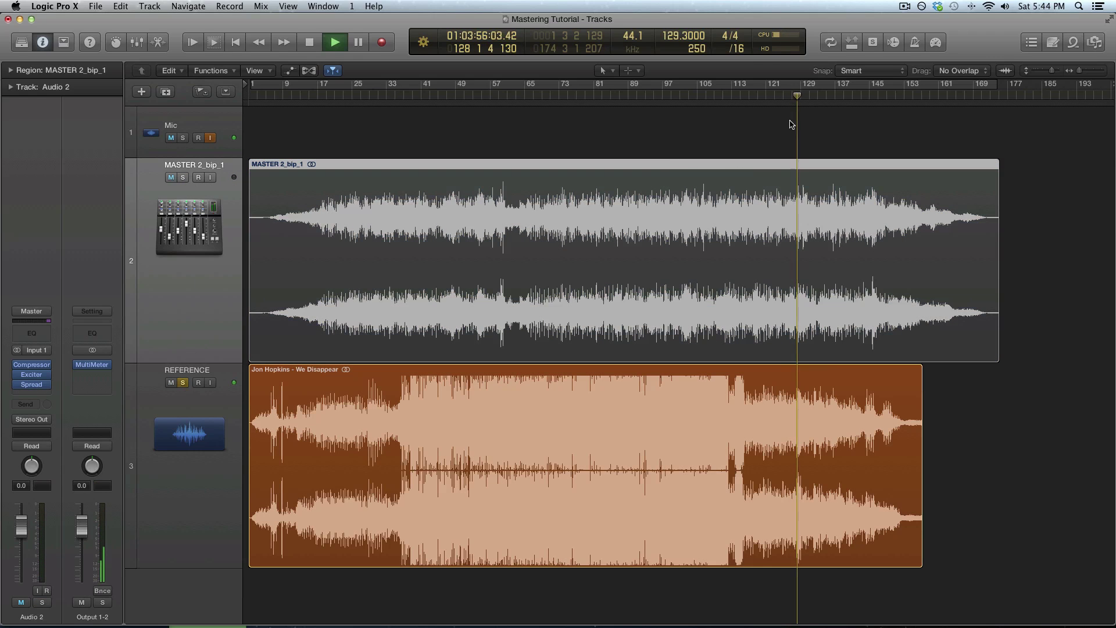
click(644, 98)
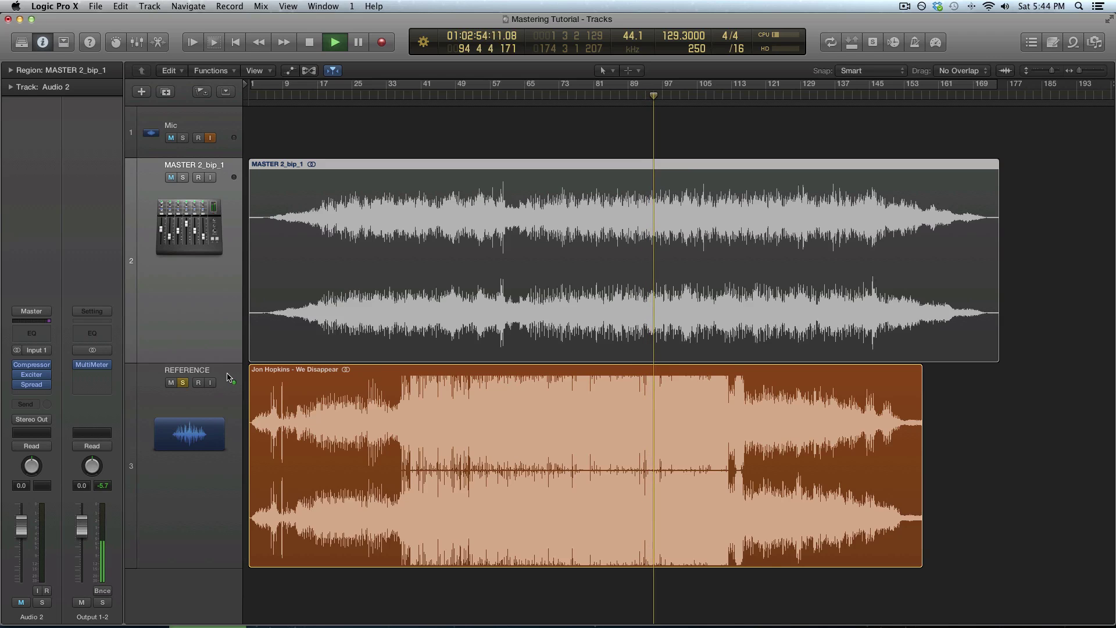
key(space)
click(185, 384)
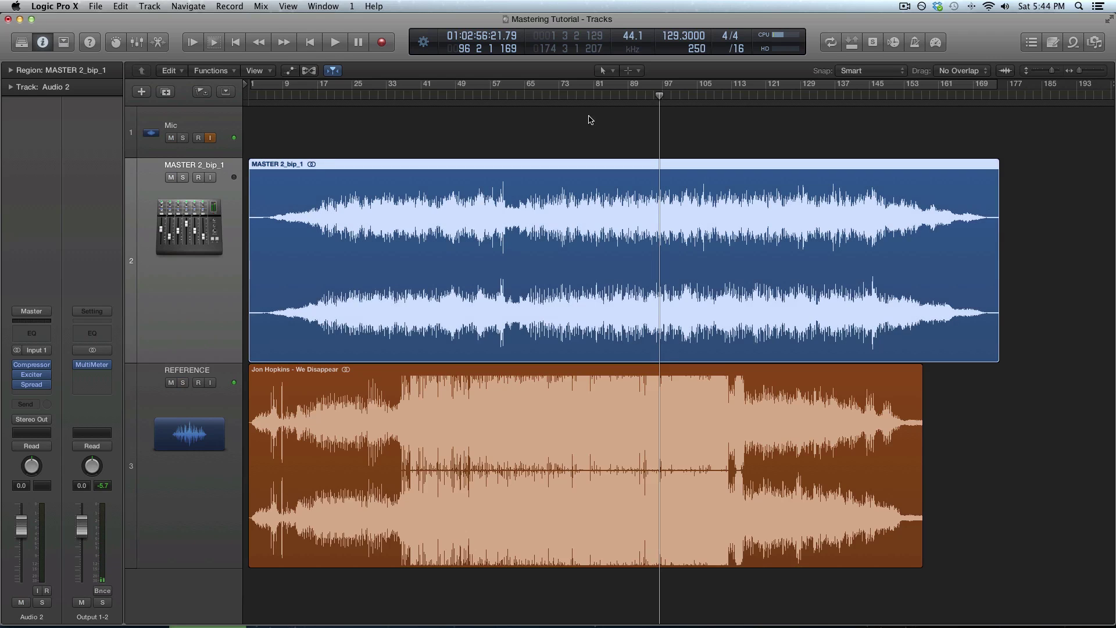
click(625, 131)
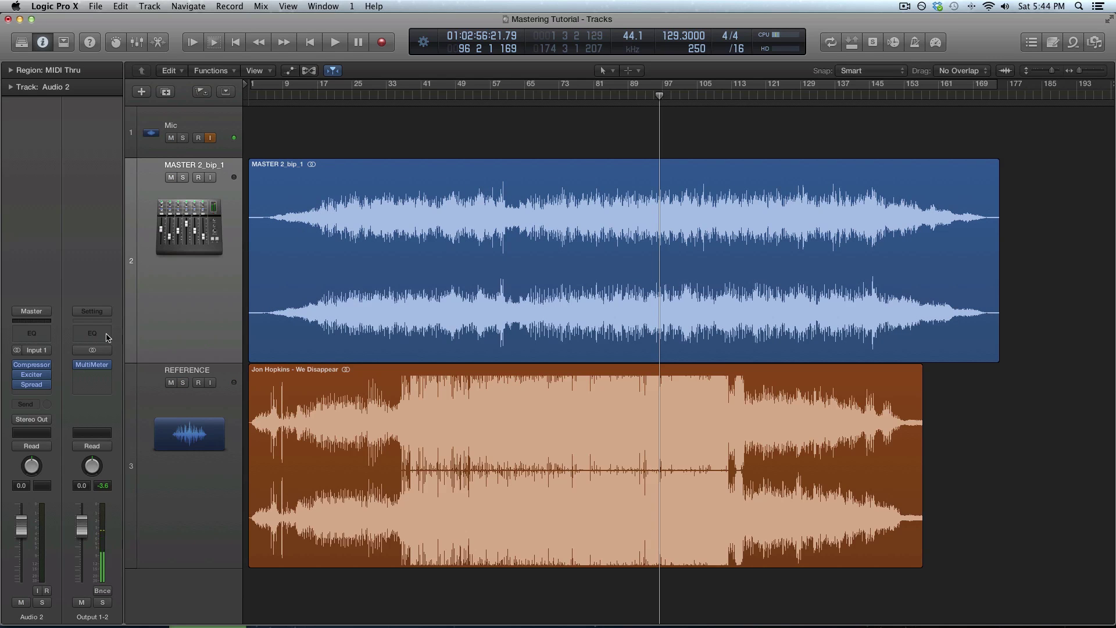
Step: Reopen the Stereo Spread on the MASTER 2_bip_1 track and move its window over the REFERENCE region
click(33, 384)
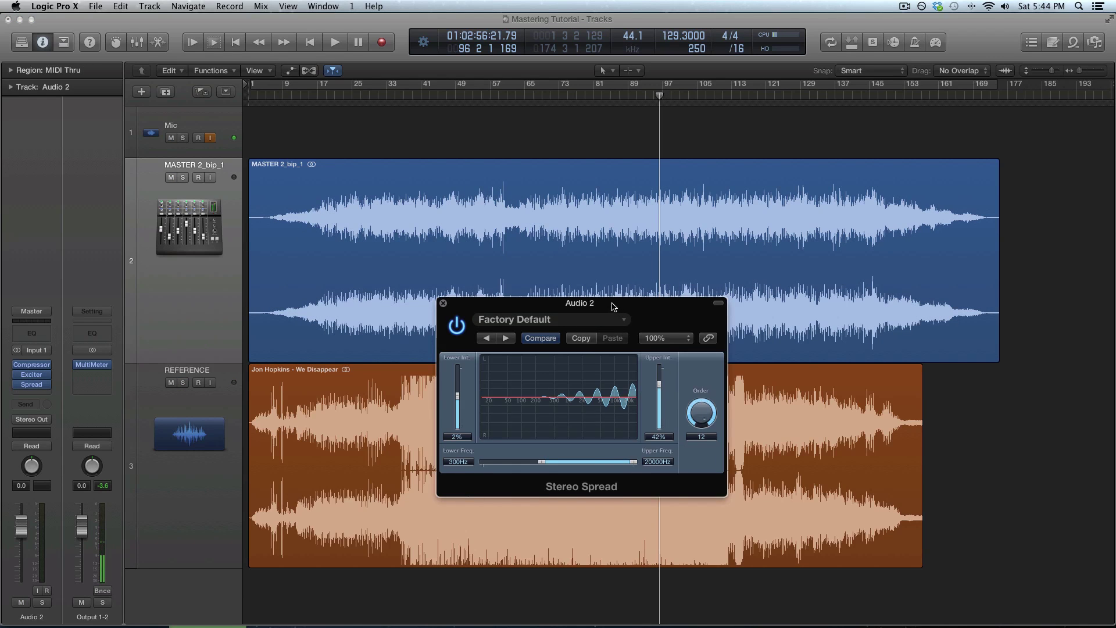
drag(613, 306, 796, 353)
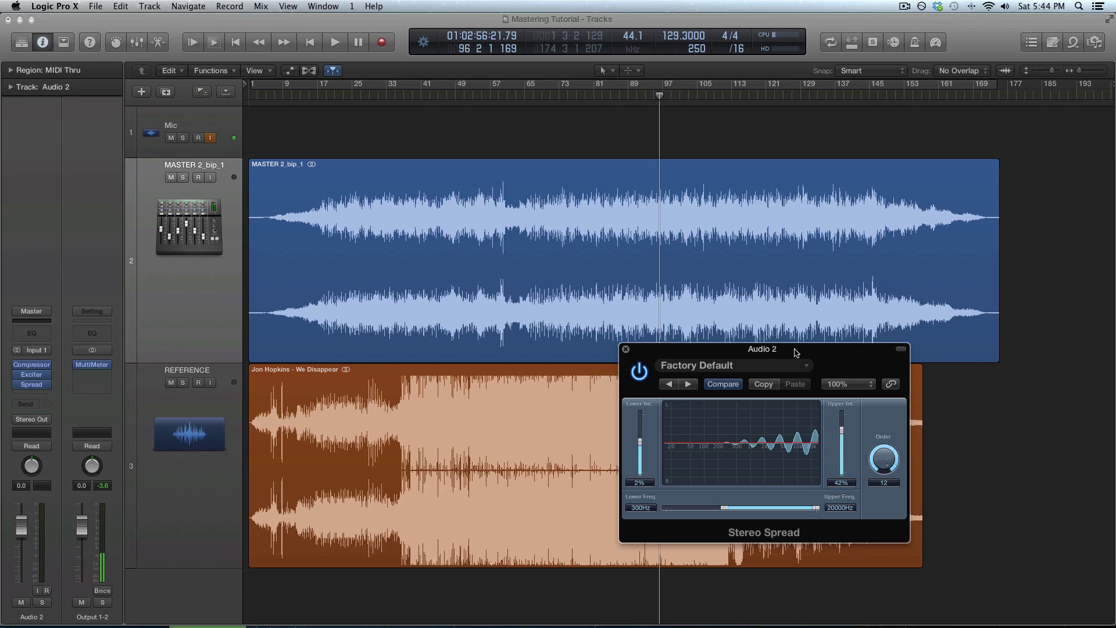
drag(796, 353, 448, 394)
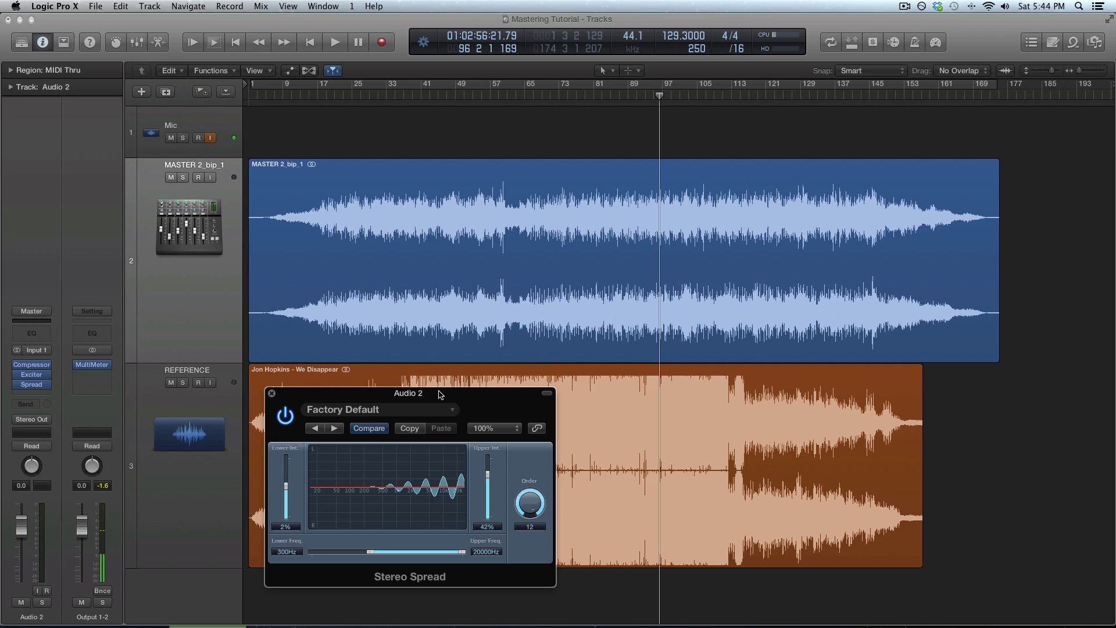
drag(440, 395, 453, 373)
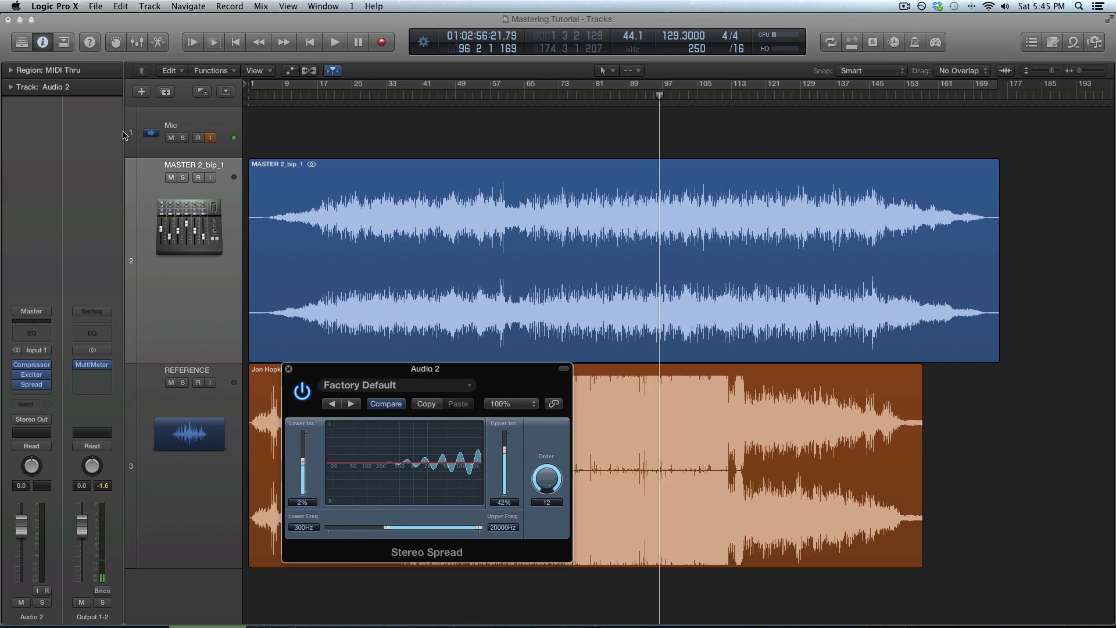
Step: Listen briefly to the soloed master, then stop playback, unsolo it and close the Stereo Spread window
click(183, 177)
key(space)
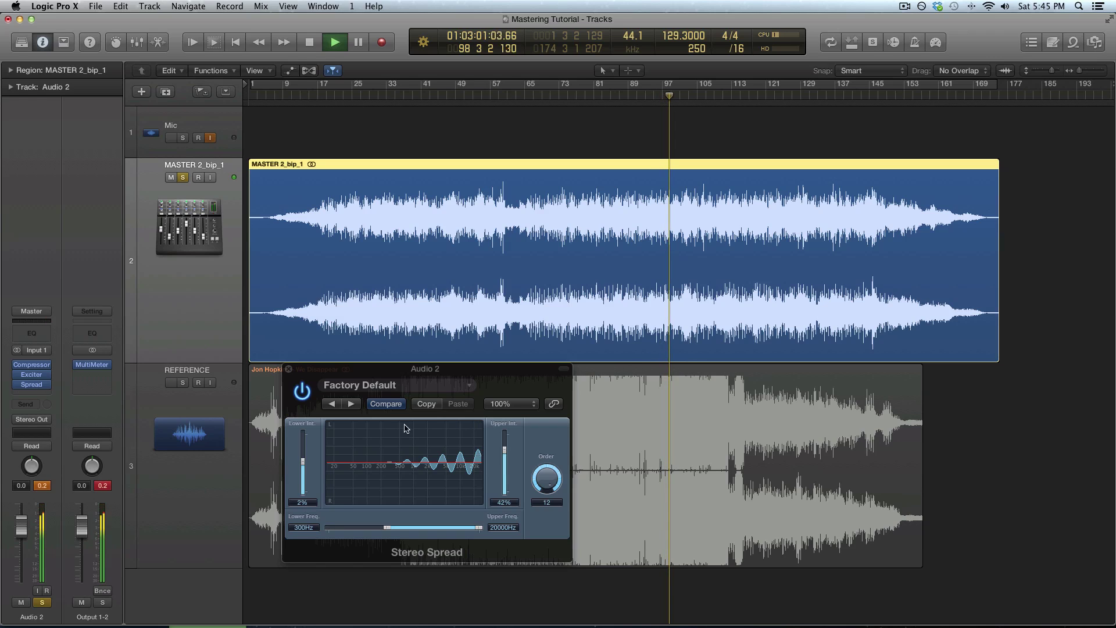
key(space)
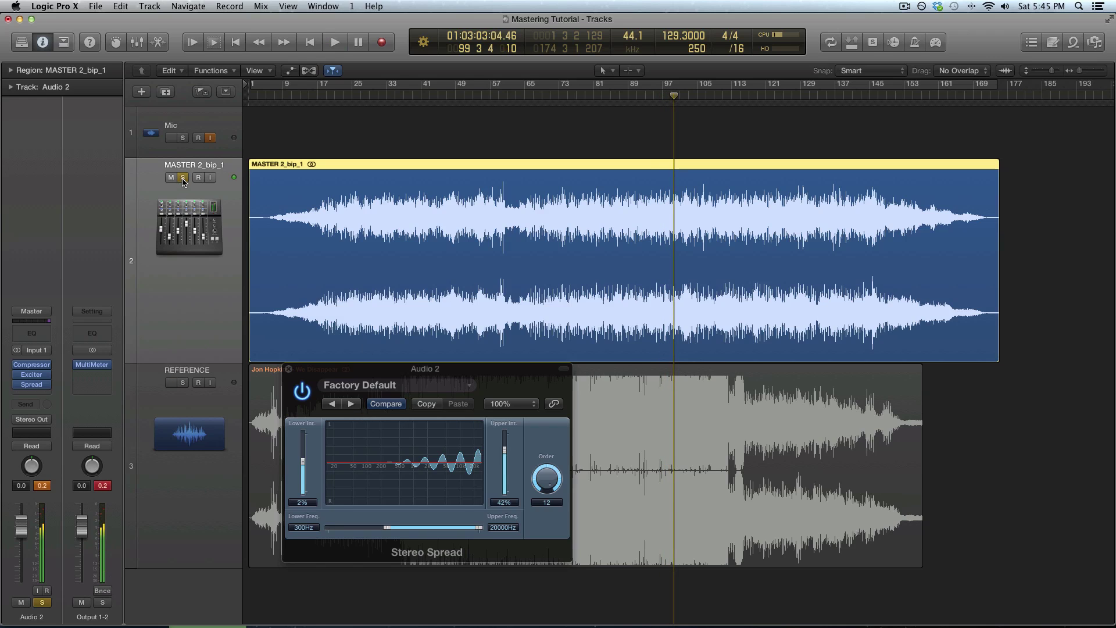
key(s)
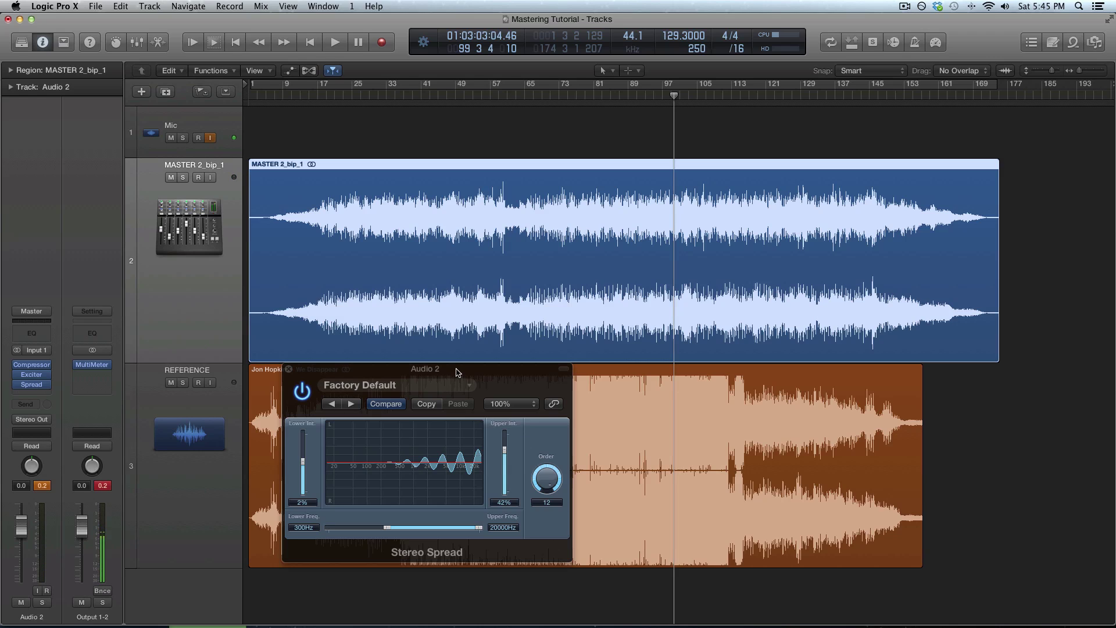
drag(456, 372, 567, 294)
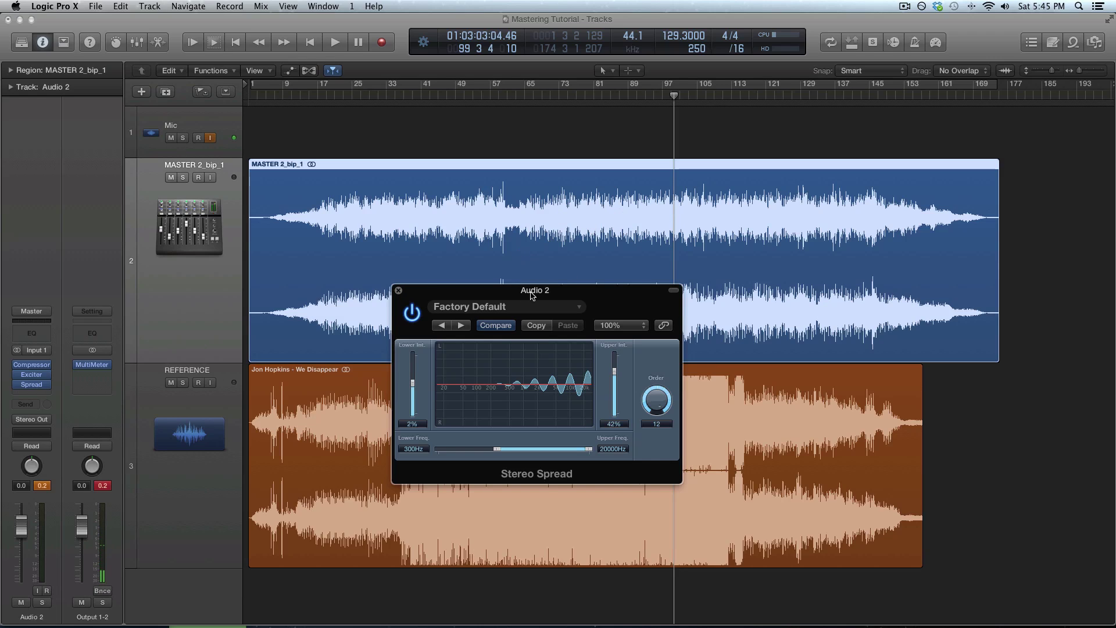
click(399, 291)
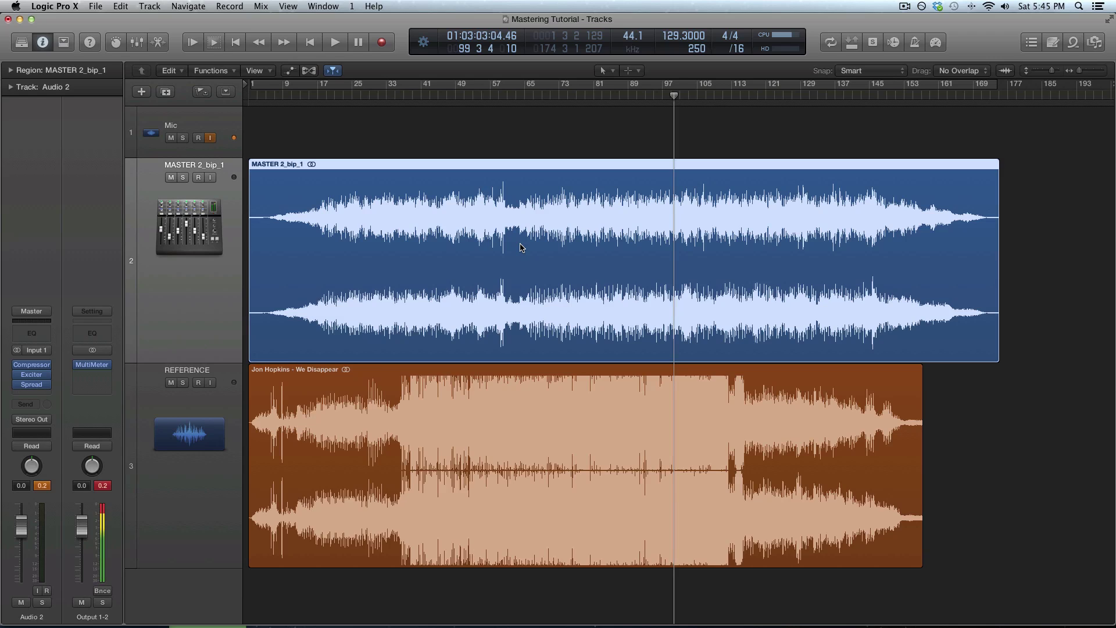
Step: Insert a Channel EQ after the Stereo Spread on the MASTER 2_bip_1 track, move its window over the regions and set the playhead to bar 77
click(43, 393)
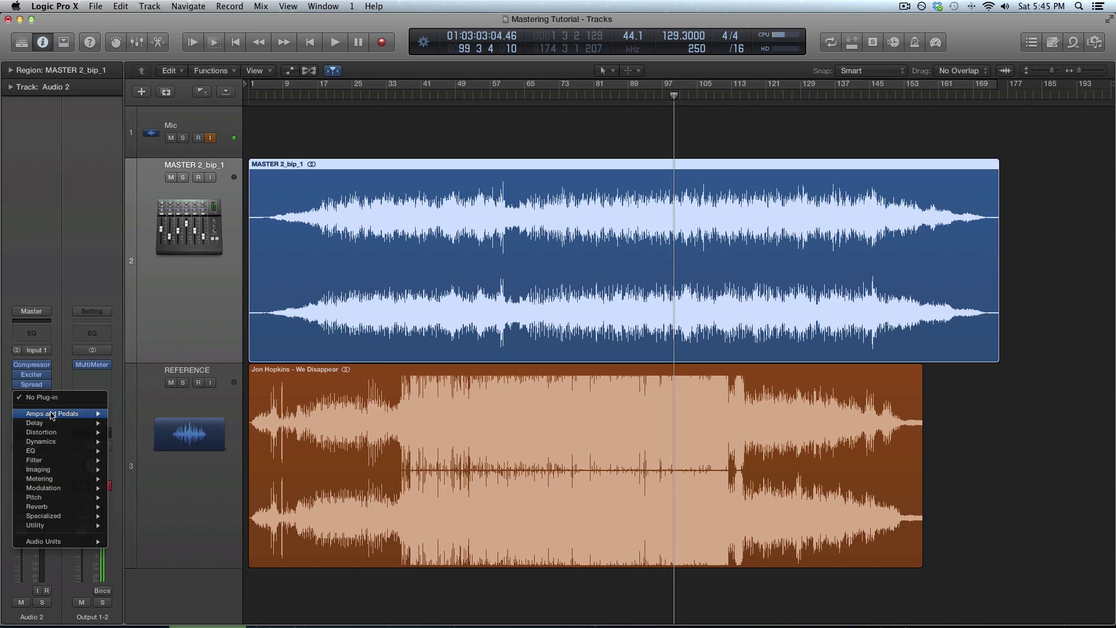
mouse_move(52, 451)
mouse_move(144, 452)
click(222, 451)
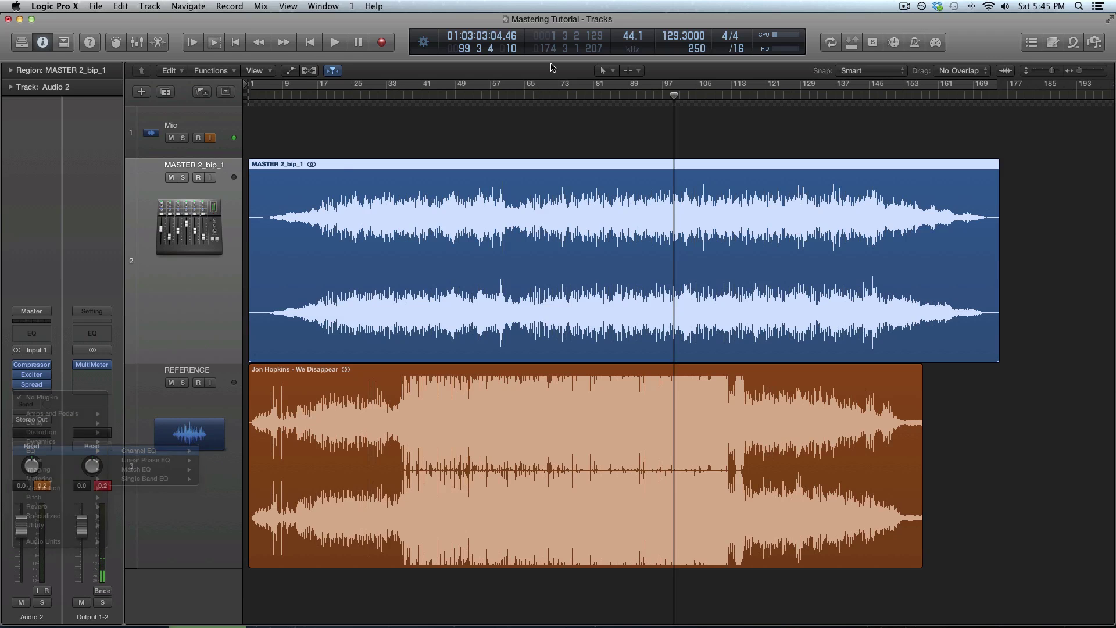
drag(293, 52, 719, 377)
click(576, 93)
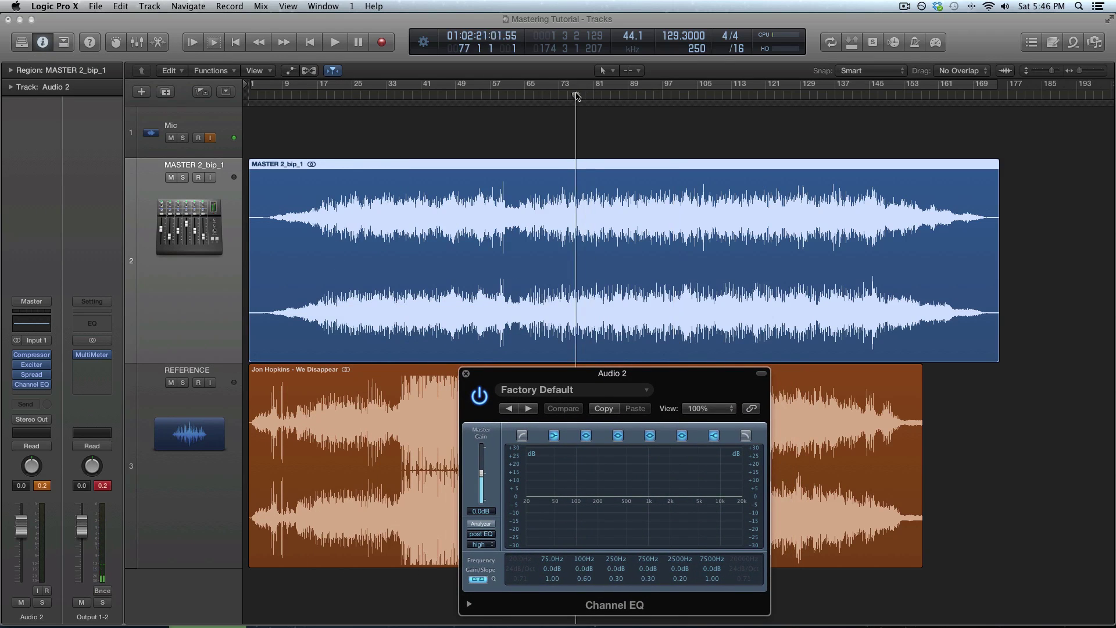
click(609, 325)
drag(645, 378, 619, 365)
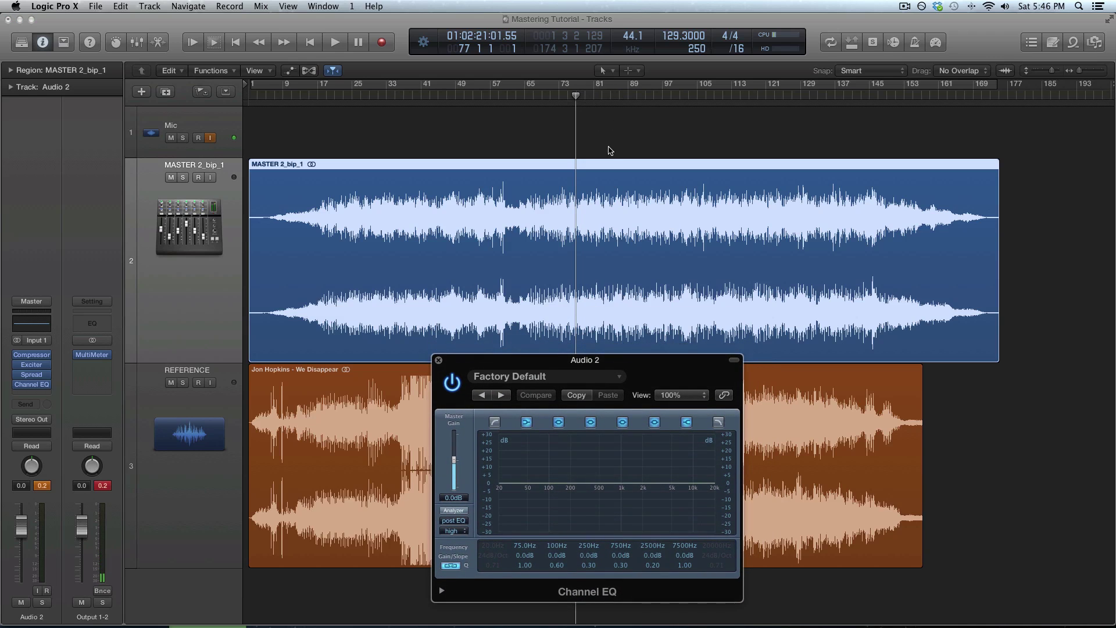
Step: Play the master soloed and turn on the Channel EQ's analyzer, keeping its window over the middle of the regions
key(space)
key(s)
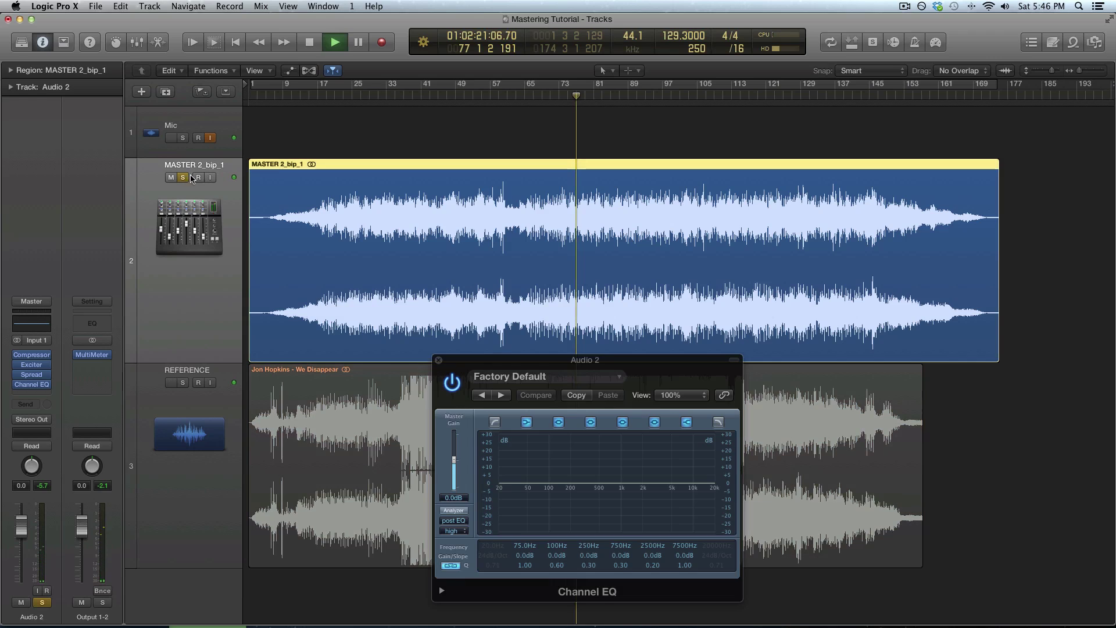
drag(567, 365, 604, 296)
click(490, 441)
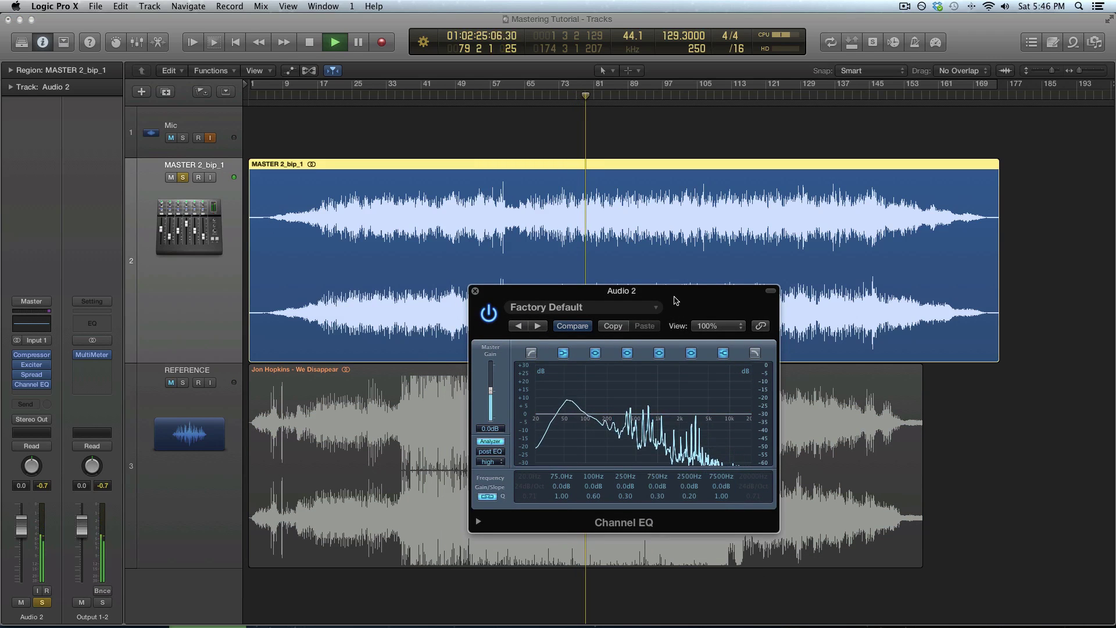
drag(676, 297, 583, 296)
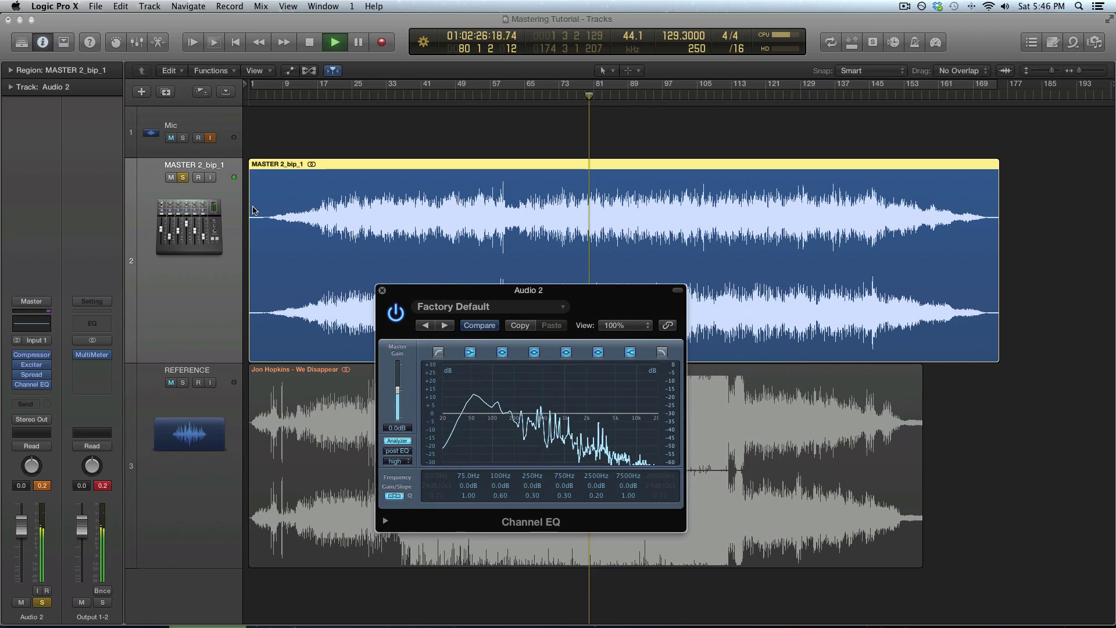
Step: Alternate soloed playback between REFERENCE and MASTER 2_bip_1 to compare them and examine the master's spectrum, then stop and unsolo
key(space)
click(185, 178)
click(183, 383)
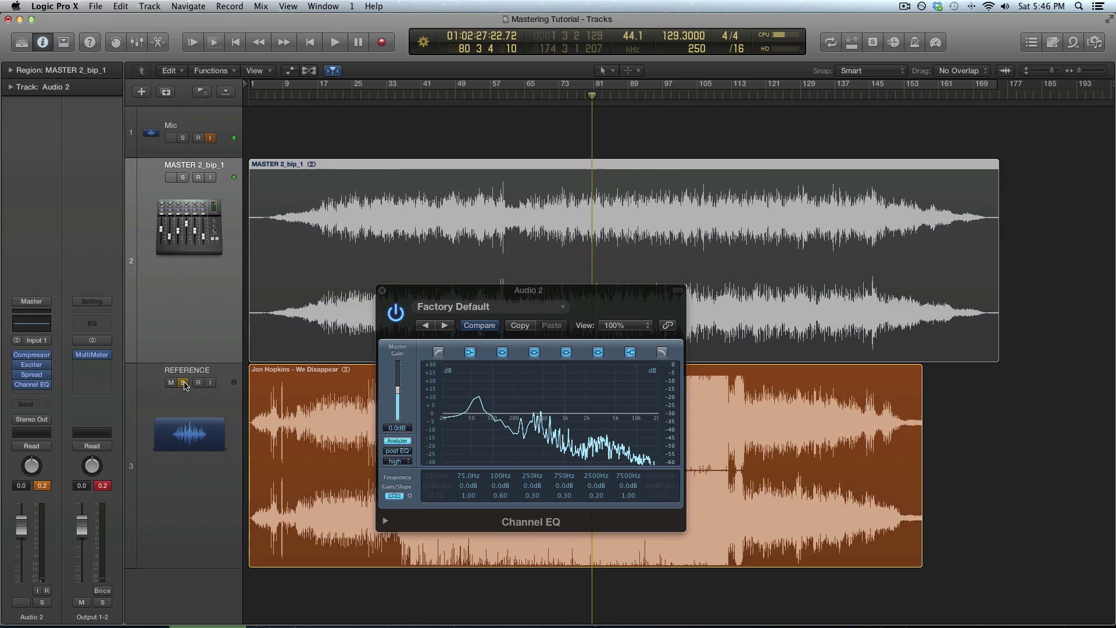
key(space)
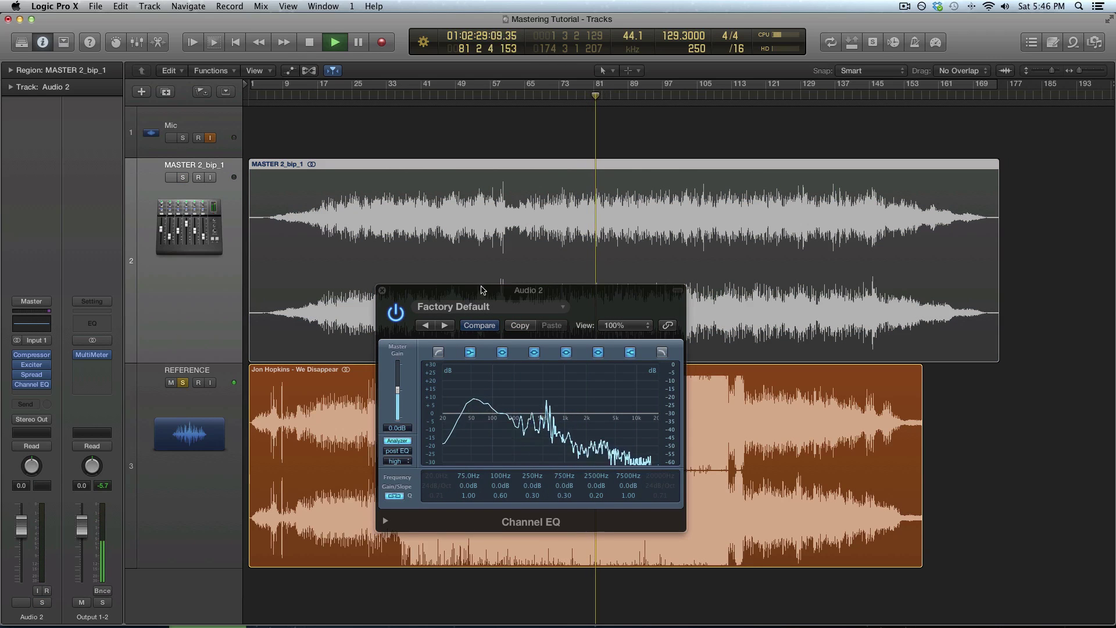
click(183, 383)
key(space)
click(184, 179)
key(space)
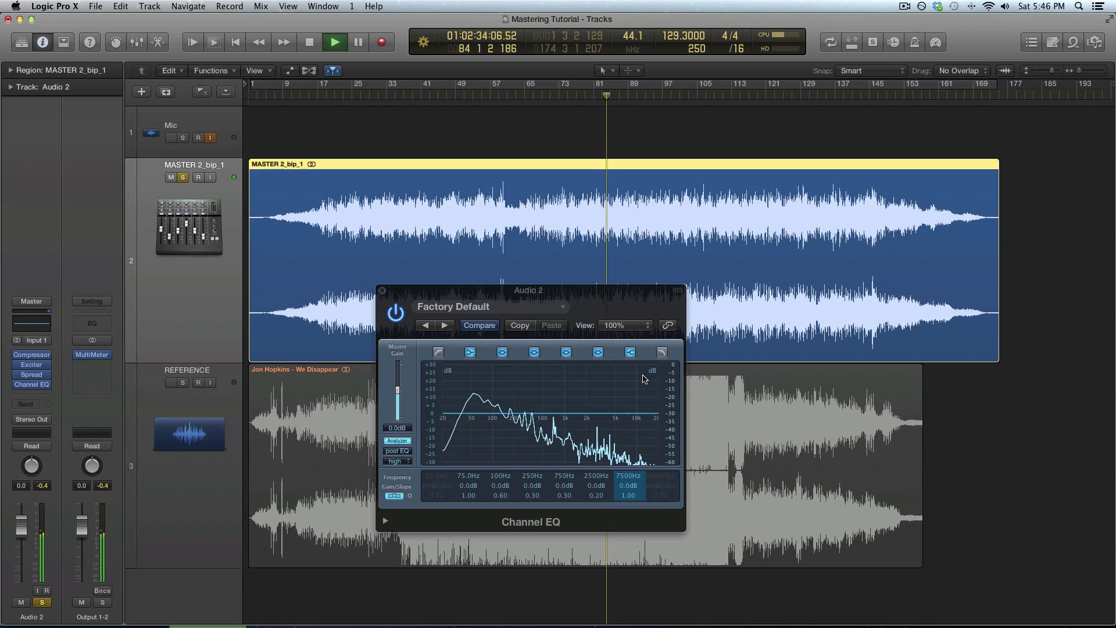
key(space)
click(184, 178)
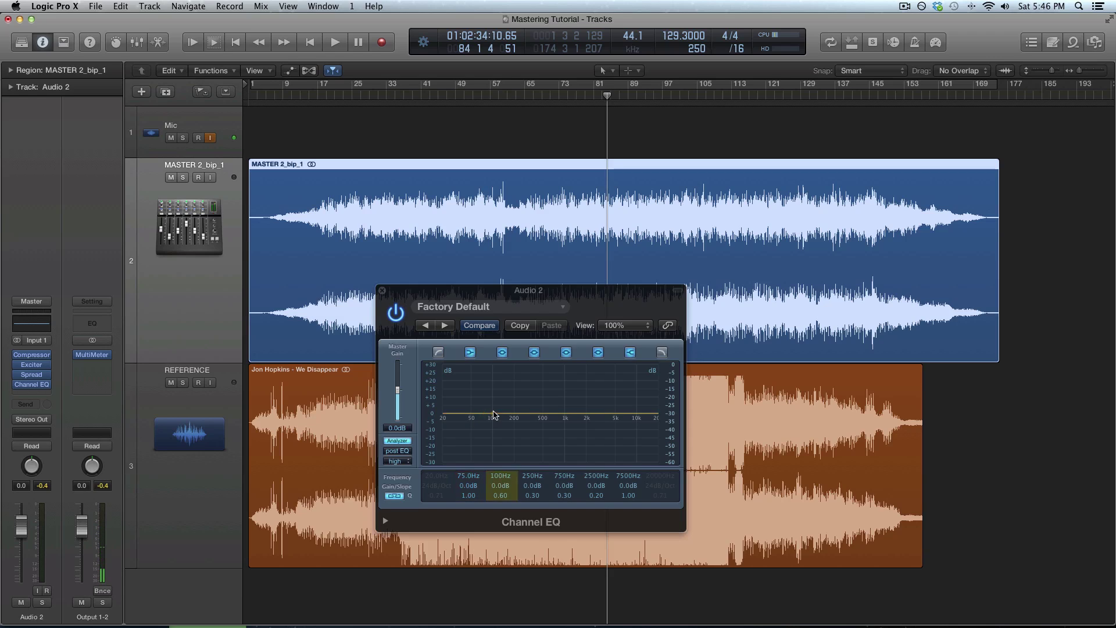
Step: Play the master soloed and boost the Channel EQ's 7500 Hz band by 1.5 dB with a Q of 0.53
click(184, 178)
key(space)
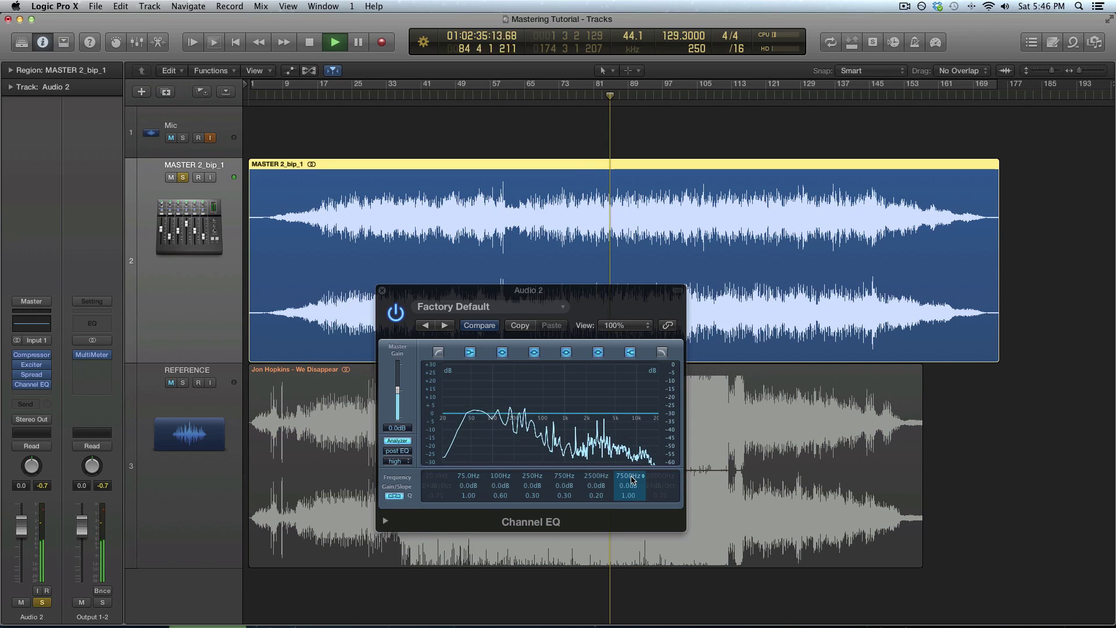
drag(635, 491, 613, 446)
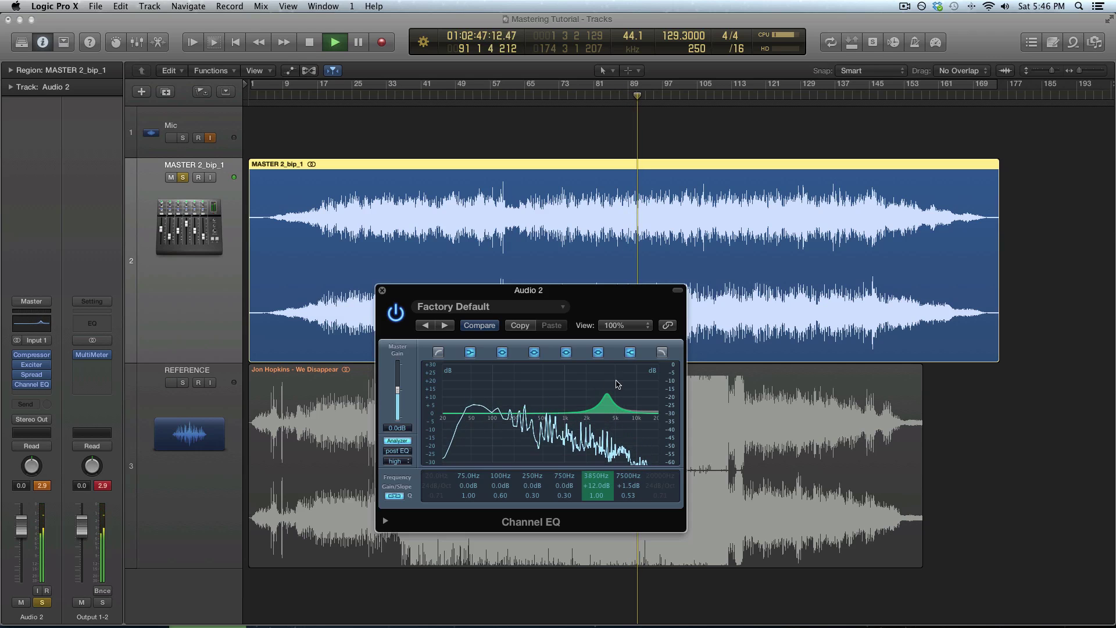
Step: Sweep the Channel EQ's boosted upper-mid peak band up to 9600 Hz, then set its gain to +1.5 dB and its Q to 0.79
drag(617, 384, 636, 384)
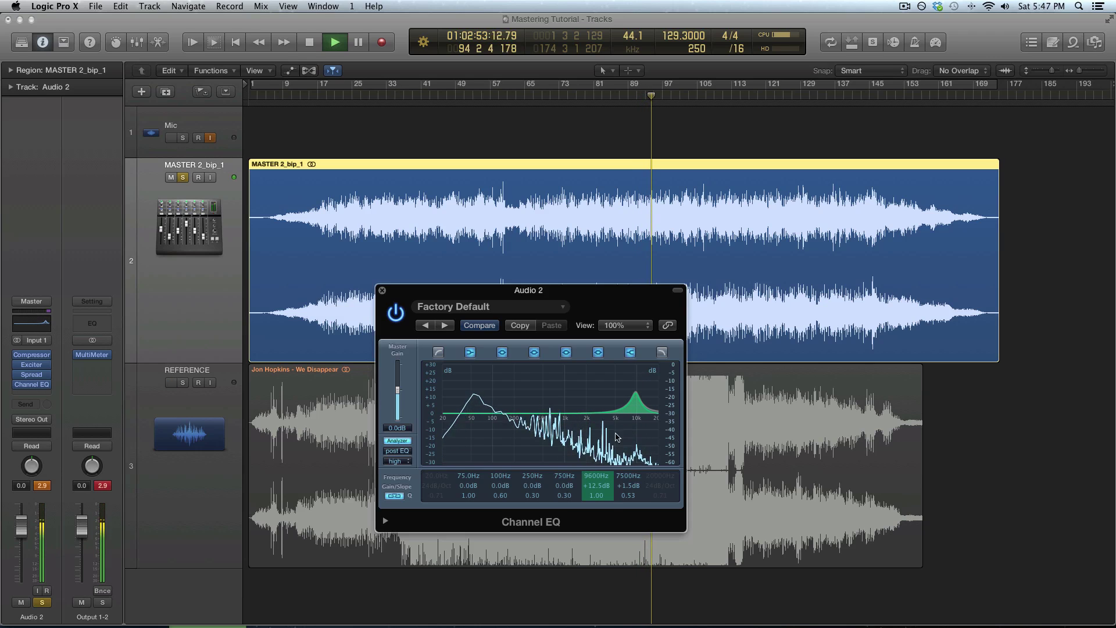
drag(604, 504, 606, 491)
key(space)
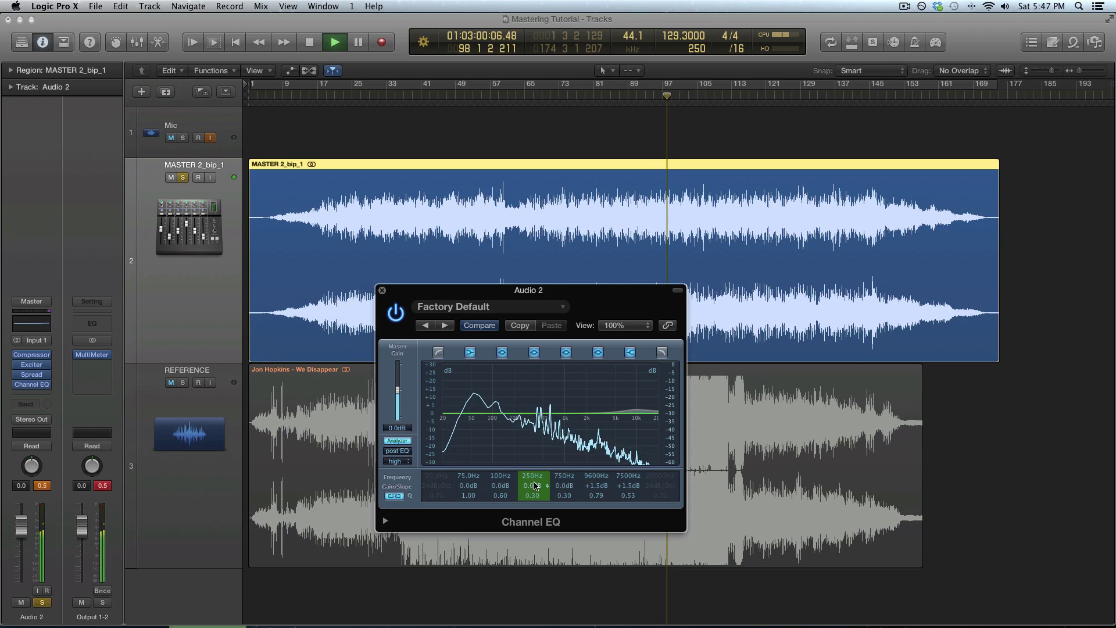
Step: Sweep the Channel EQ's 100 Hz band with a strong boost, then set it to 112 Hz, +1.0 dB and a Q of 1.60
drag(507, 500, 510, 468)
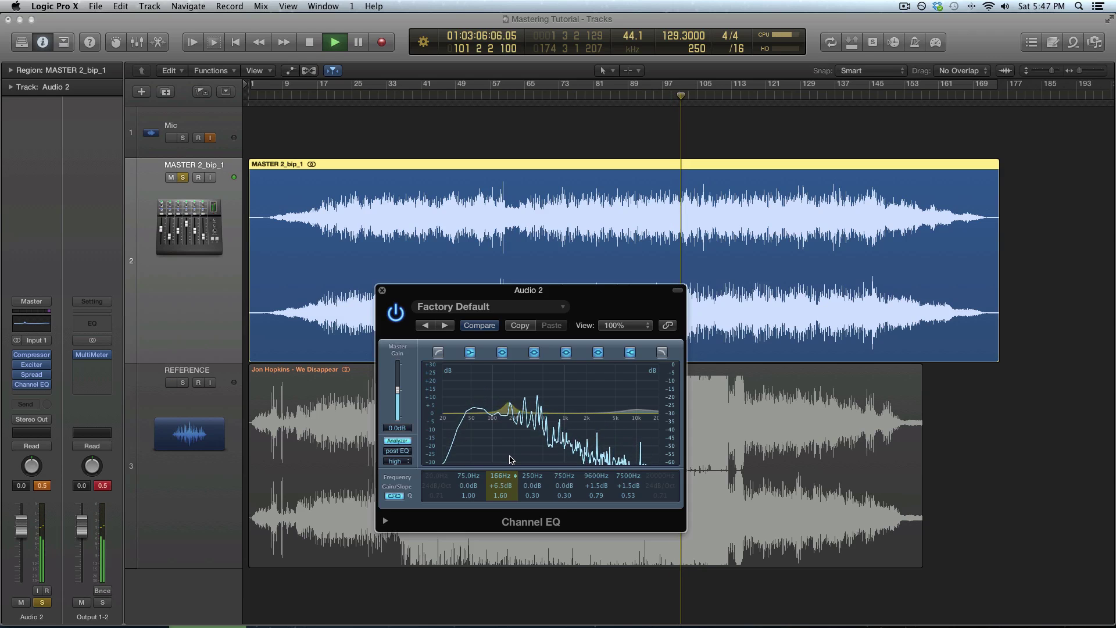
drag(511, 471, 514, 476)
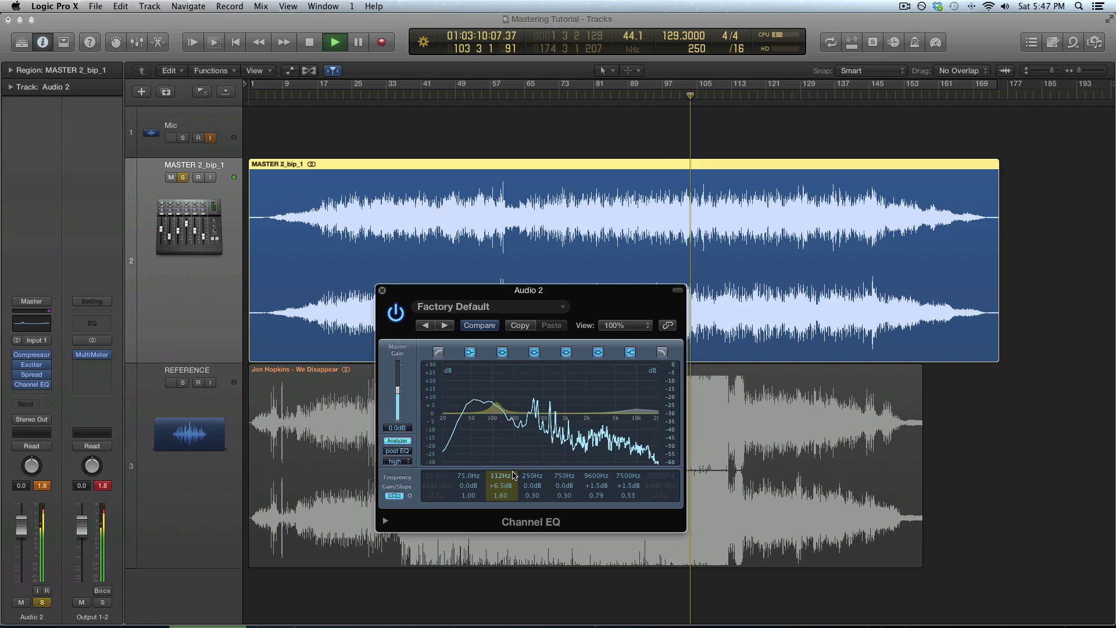
scroll(510, 493, down, 6)
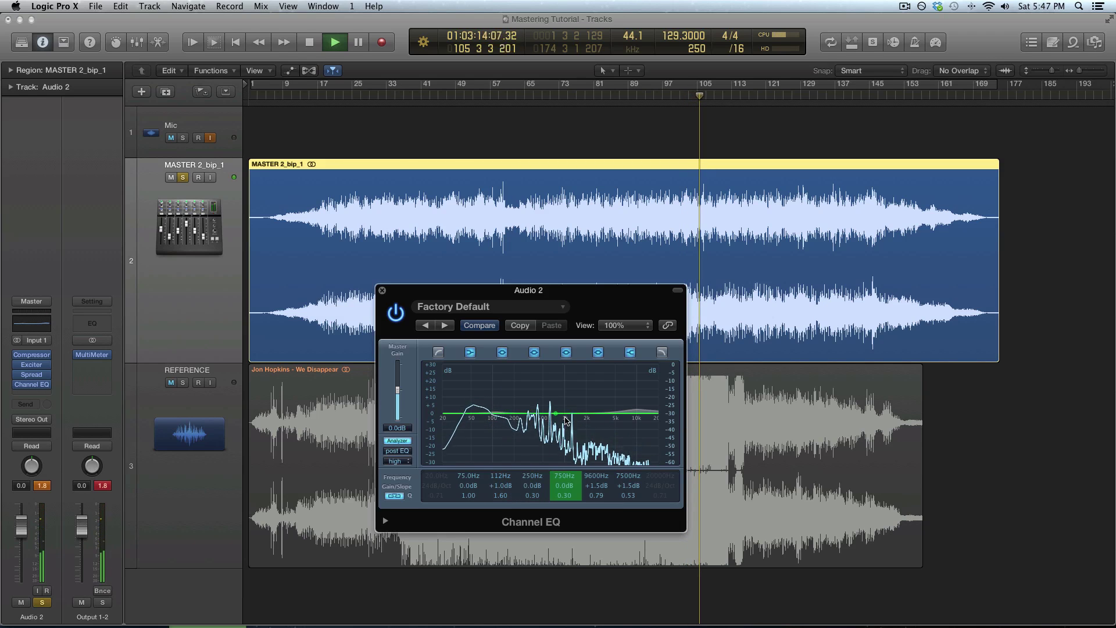
Step: Play MASTER 2_bip_1 soloed and set the Channel EQ's 750 Hz band to 440 Hz, -1.0 dB and a Q of 0.75
key(space)
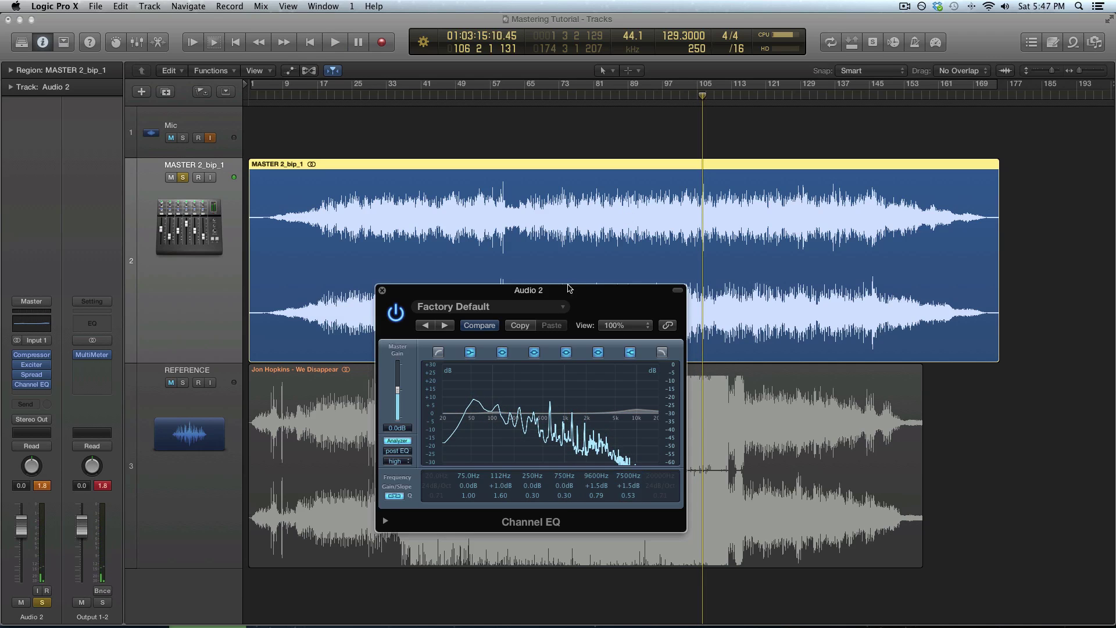
click(185, 178)
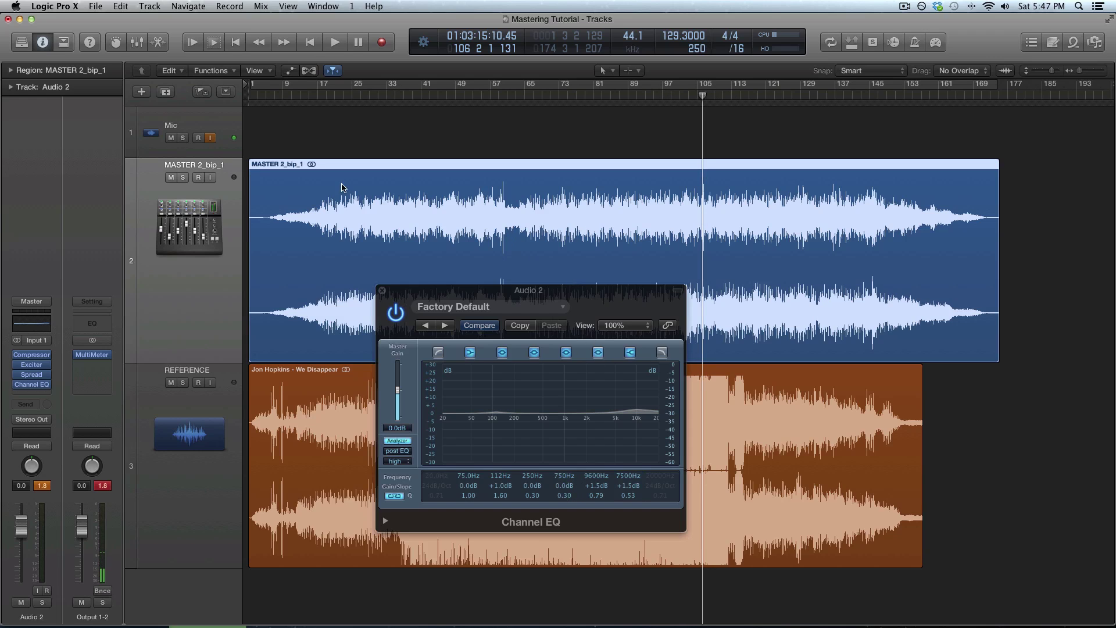
click(185, 178)
key(space)
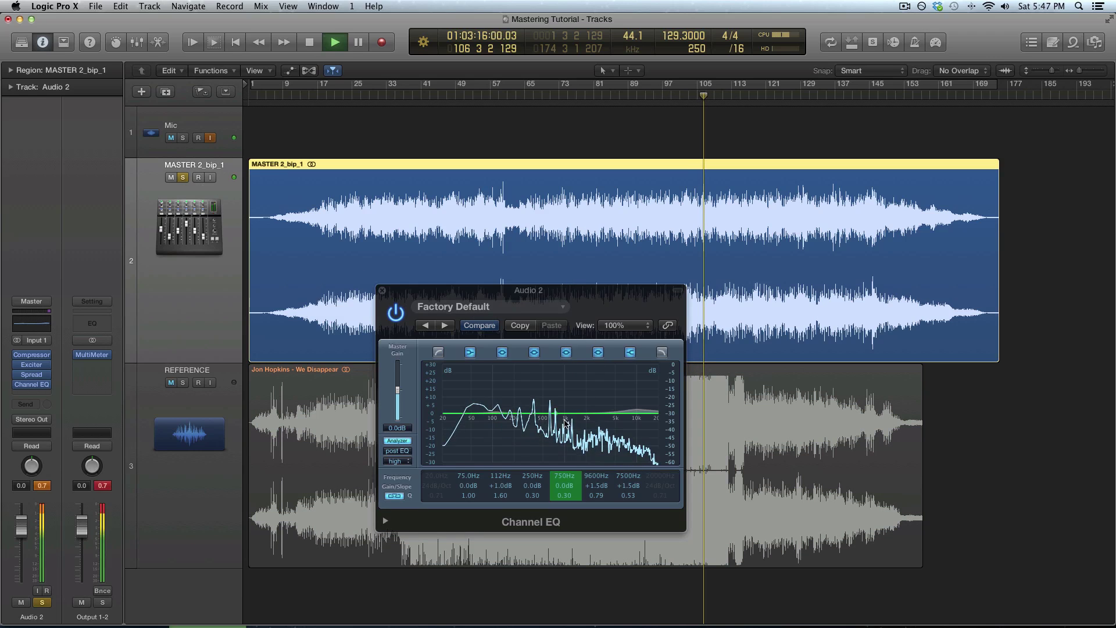
mouse_move(564, 486)
mouse_down()
mouse_move(584, 509)
mouse_move(577, 489)
mouse_move(558, 501)
mouse_move(571, 489)
mouse_up()
scroll(570, 491, down, 2)
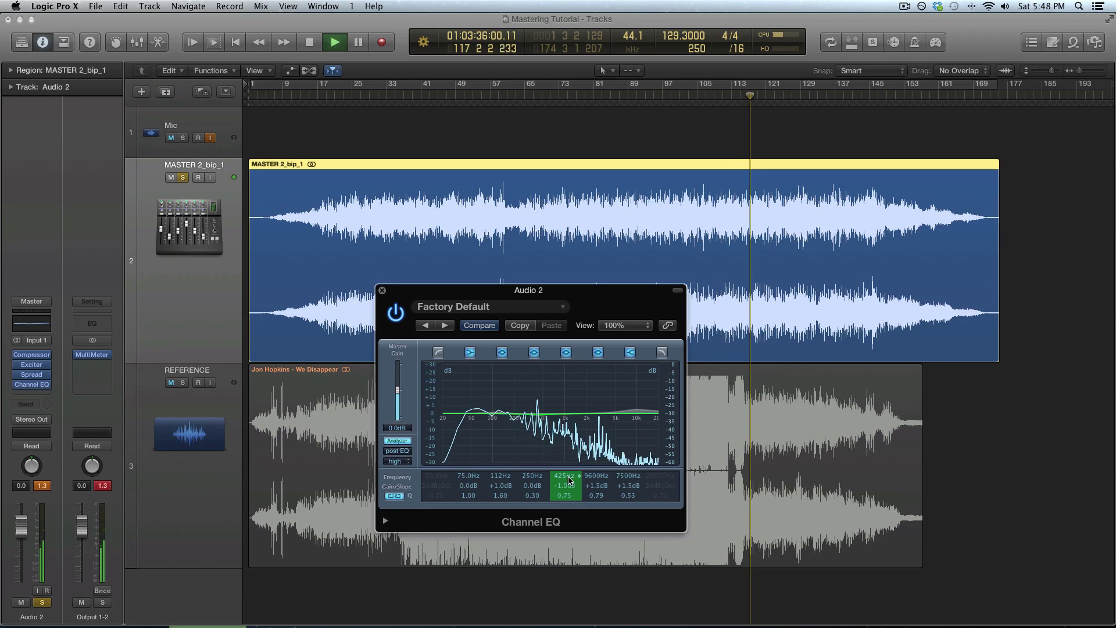
drag(580, 431, 585, 427)
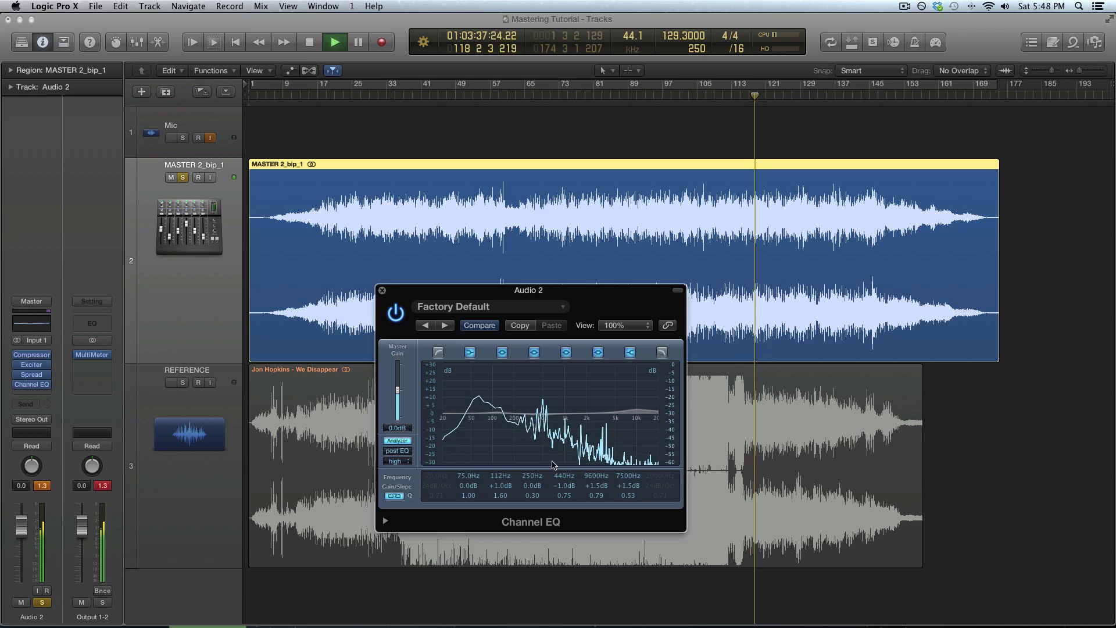
key(space)
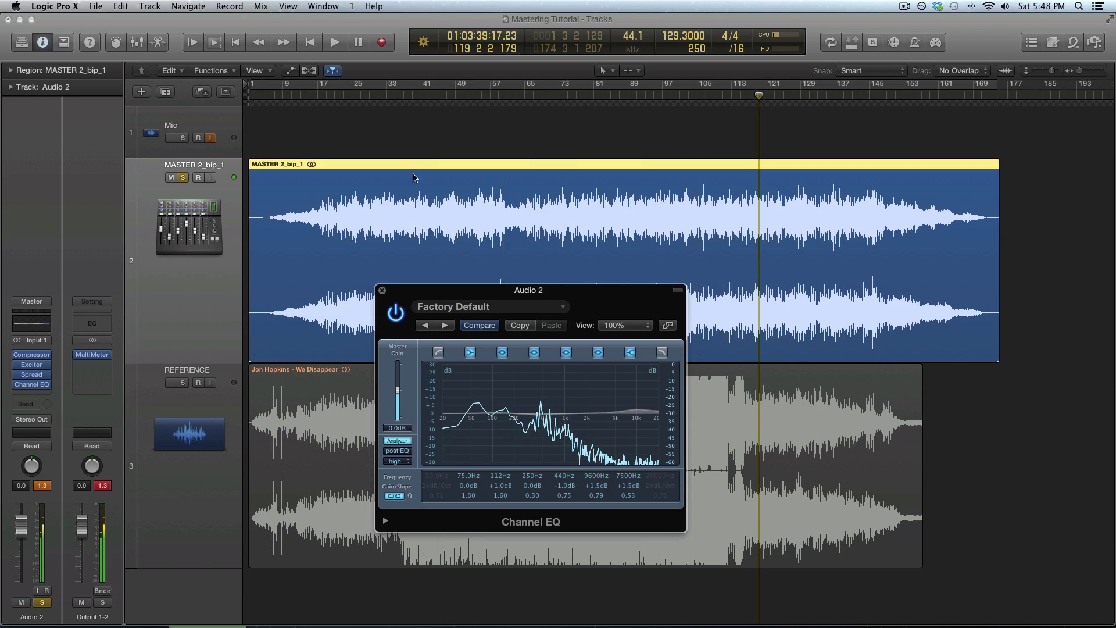
click(184, 178)
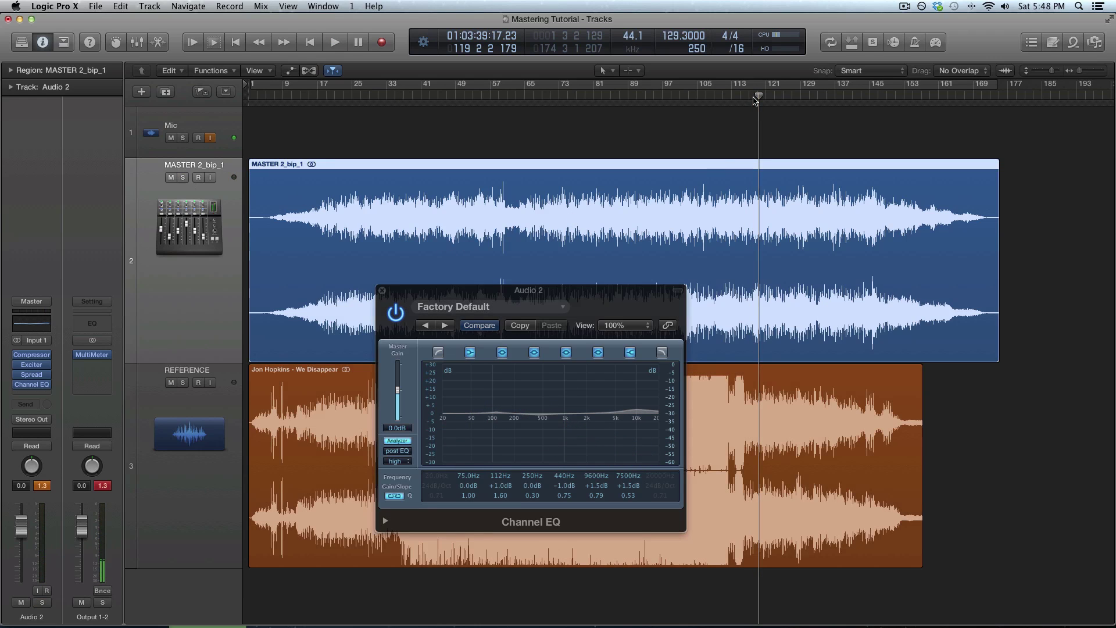
Step: Play the soloed master from bar 101, then switch the soloed playback to REFERENCE to compare the two
drag(758, 96, 681, 100)
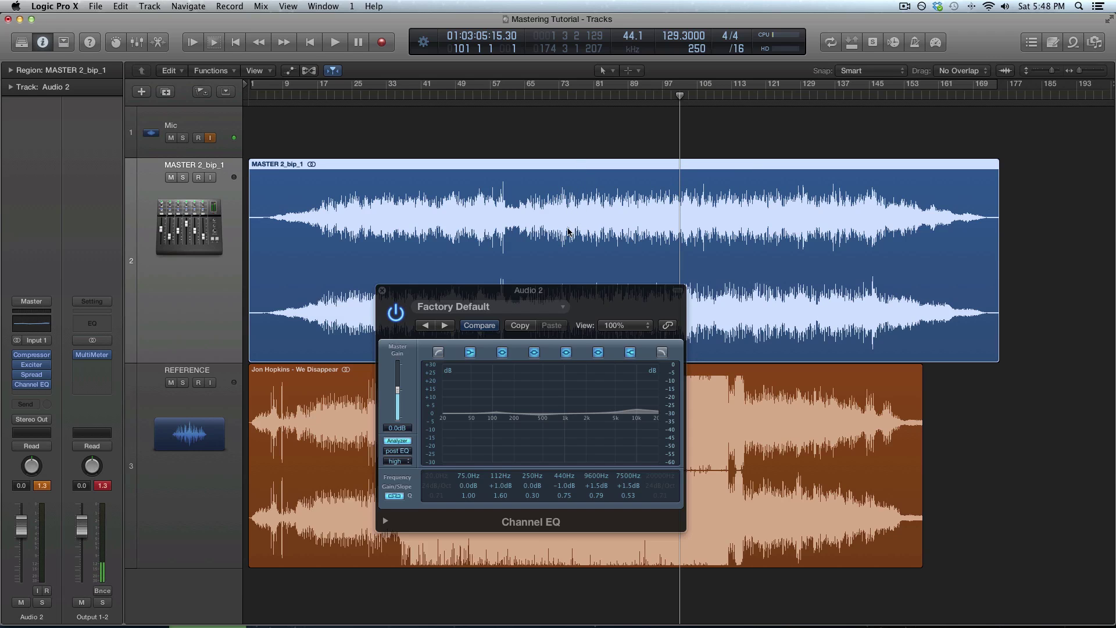
click(184, 178)
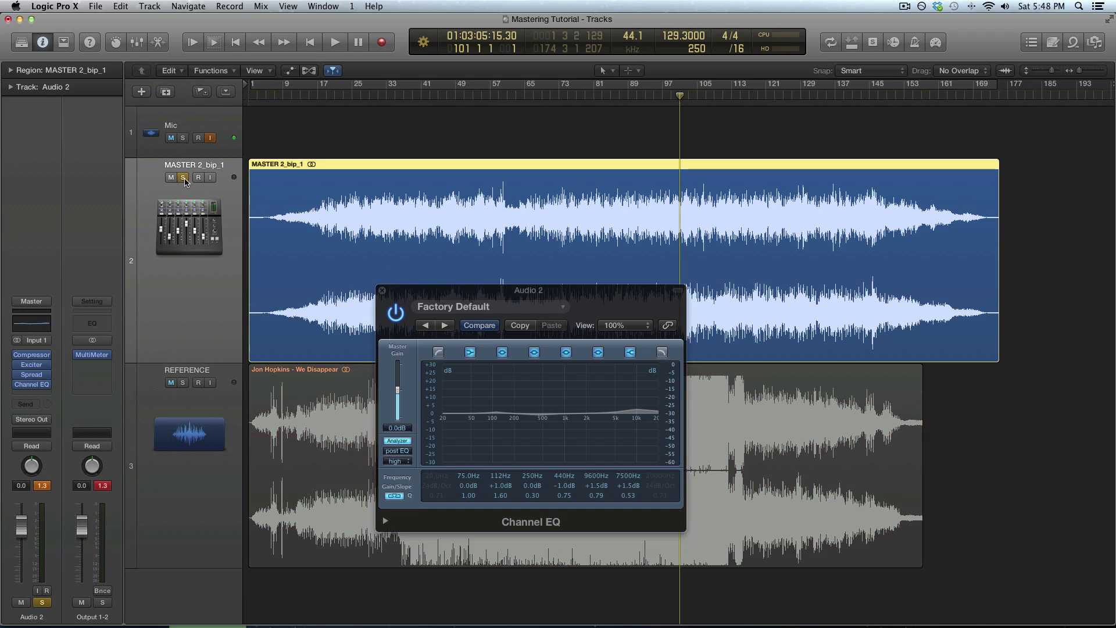
key(space)
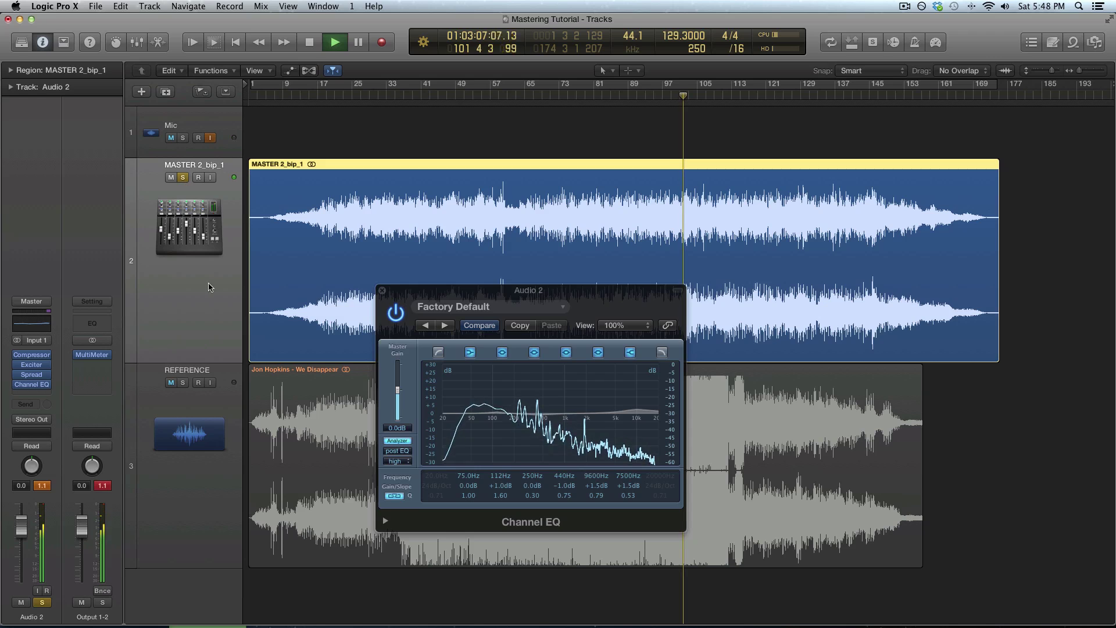
key(space)
key(s)
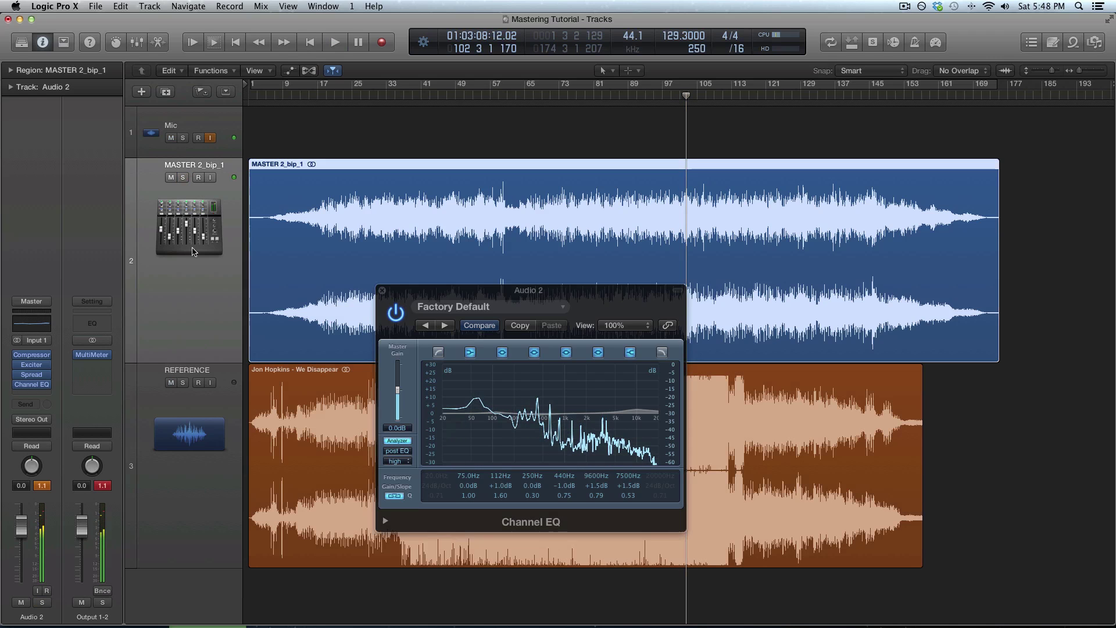
click(188, 381)
key(space)
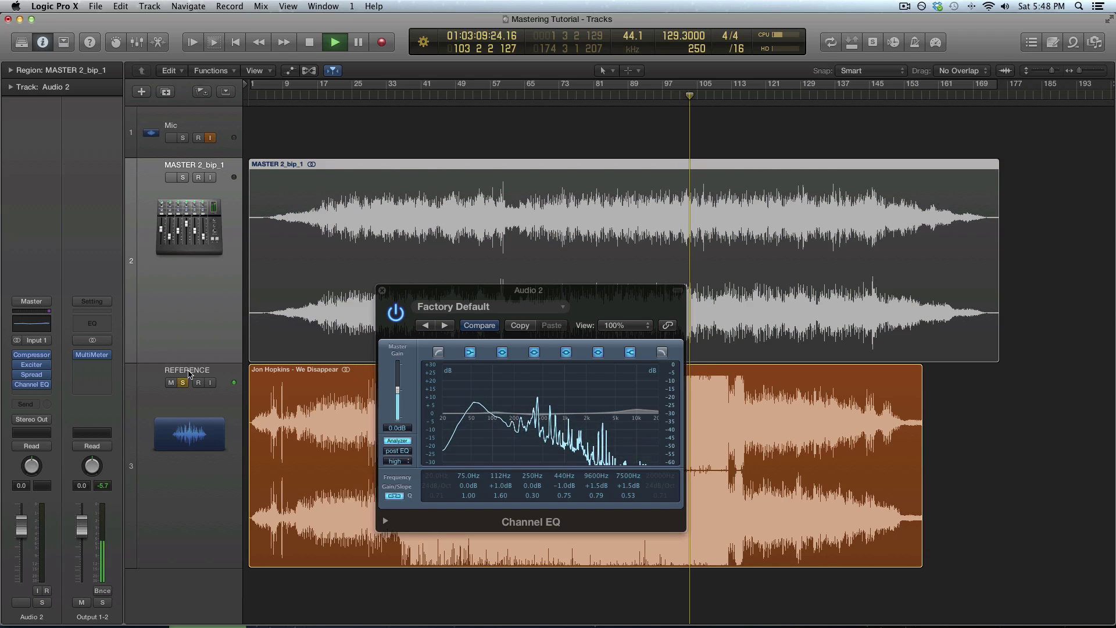
Step: Close the Channel EQ, open the stereo output's MultiMeter and switch it to the Analyzer view to examine the reference's spectrum
click(398, 294)
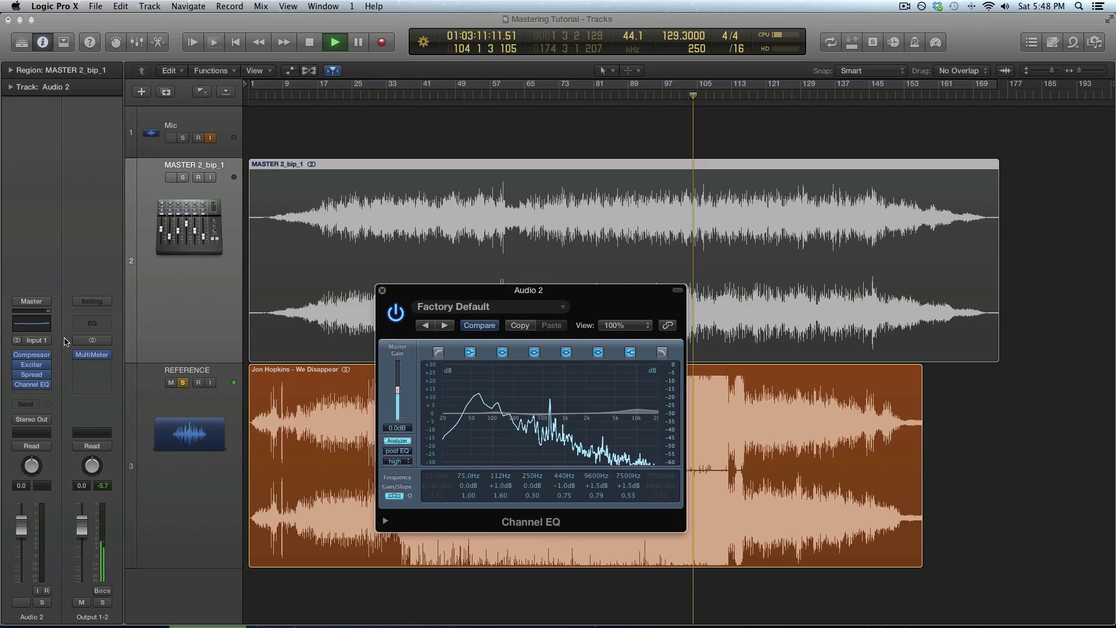
click(382, 290)
click(92, 355)
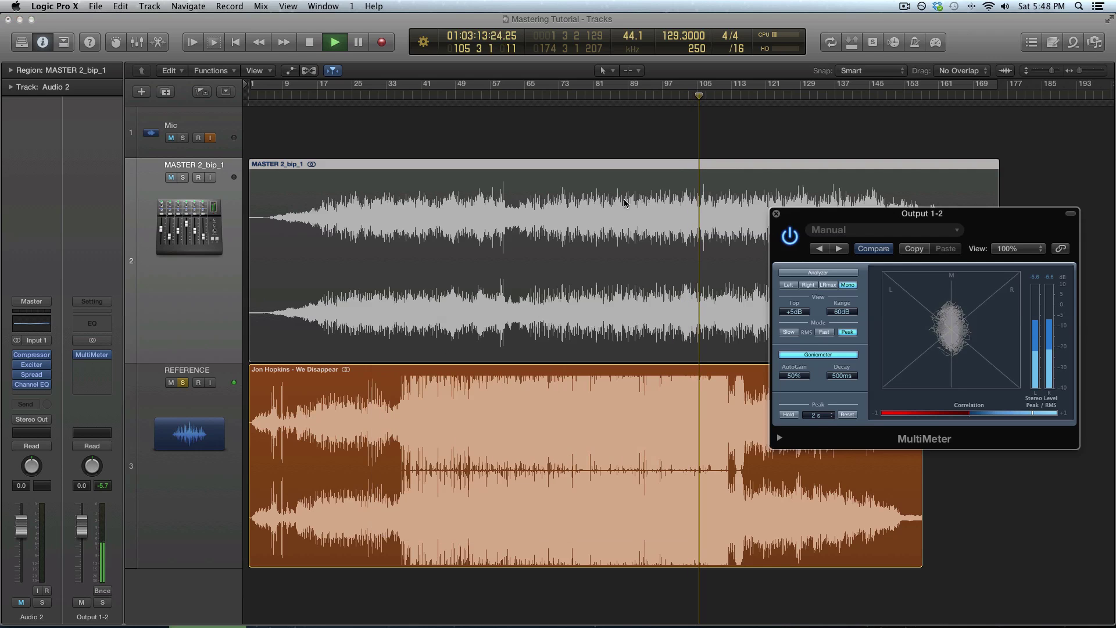
click(818, 272)
drag(874, 214, 861, 308)
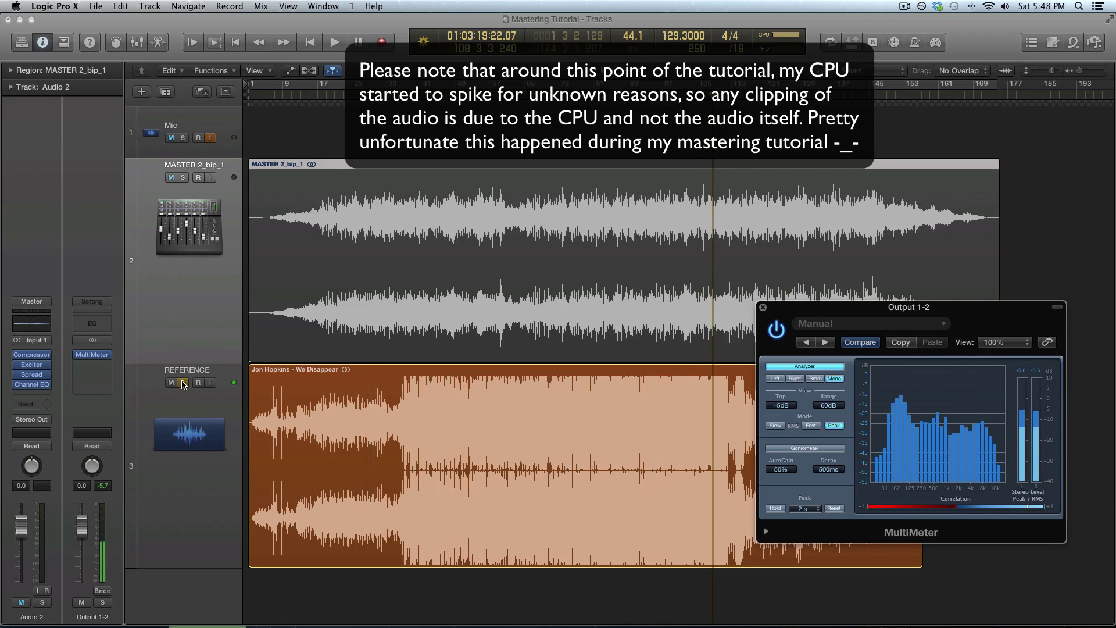
Step: Play MASTER 2_bip_1 soloed to compare its spectrum on the MultiMeter, then stop, unsolo and close the meter
click(182, 383)
click(183, 177)
key(space)
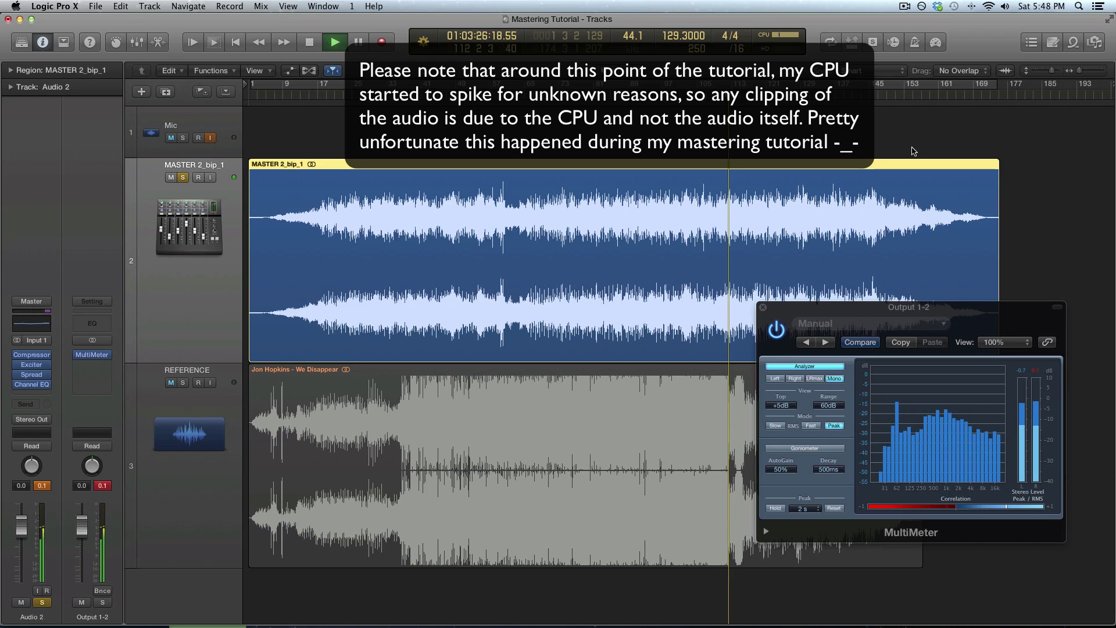
key(space)
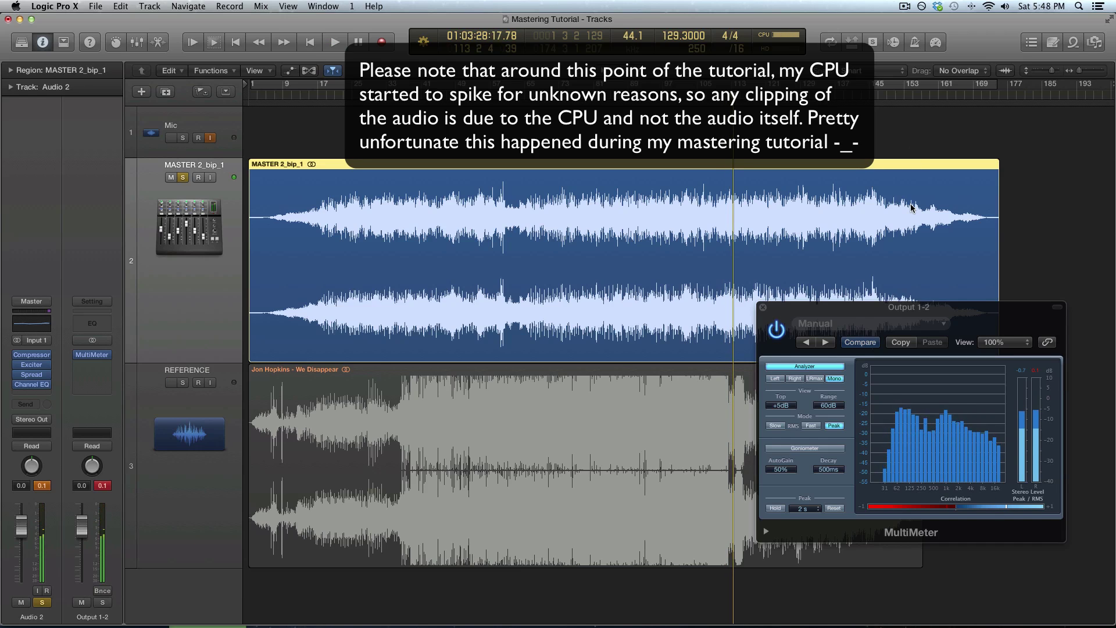
click(181, 178)
drag(913, 305, 685, 270)
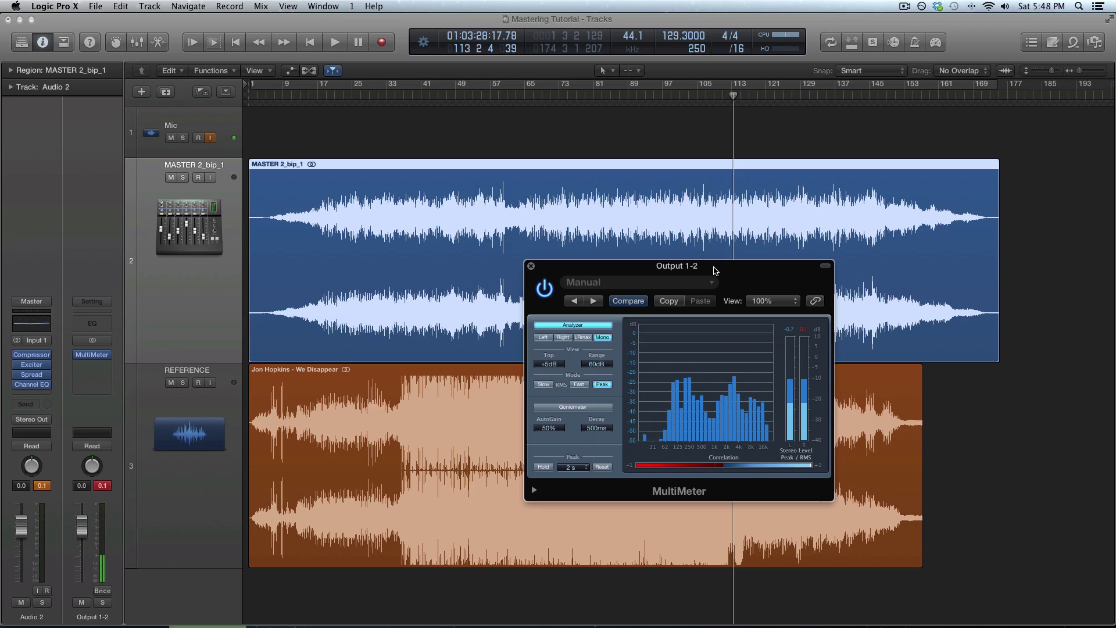
drag(717, 273, 925, 338)
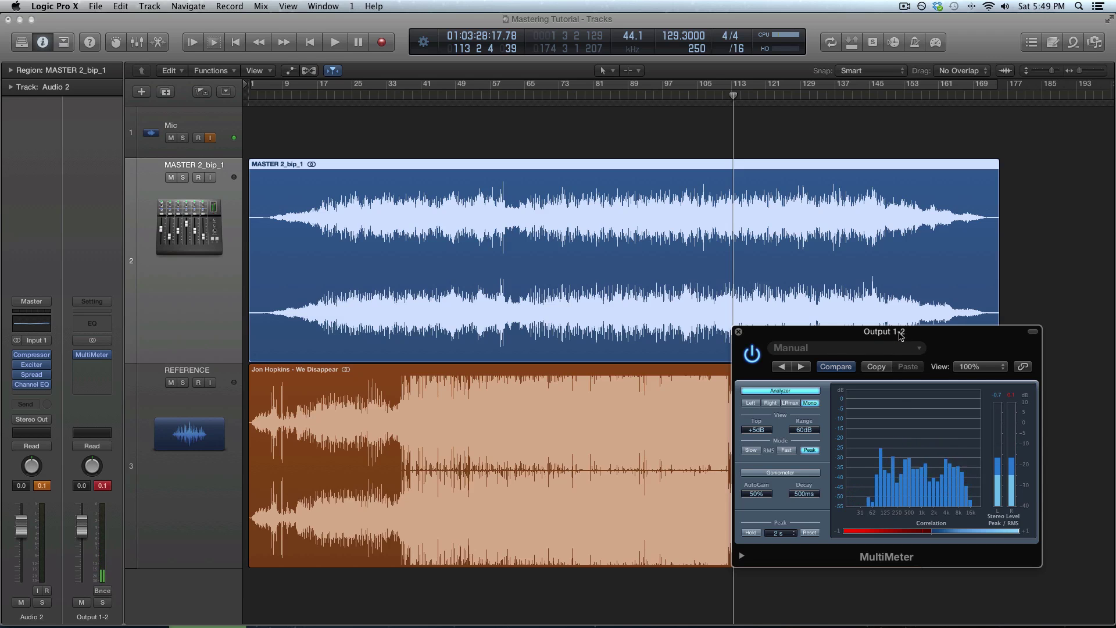
mouse_move(901, 340)
mouse_down()
mouse_move(885, 333)
mouse_move(810, 361)
mouse_move(897, 342)
mouse_up()
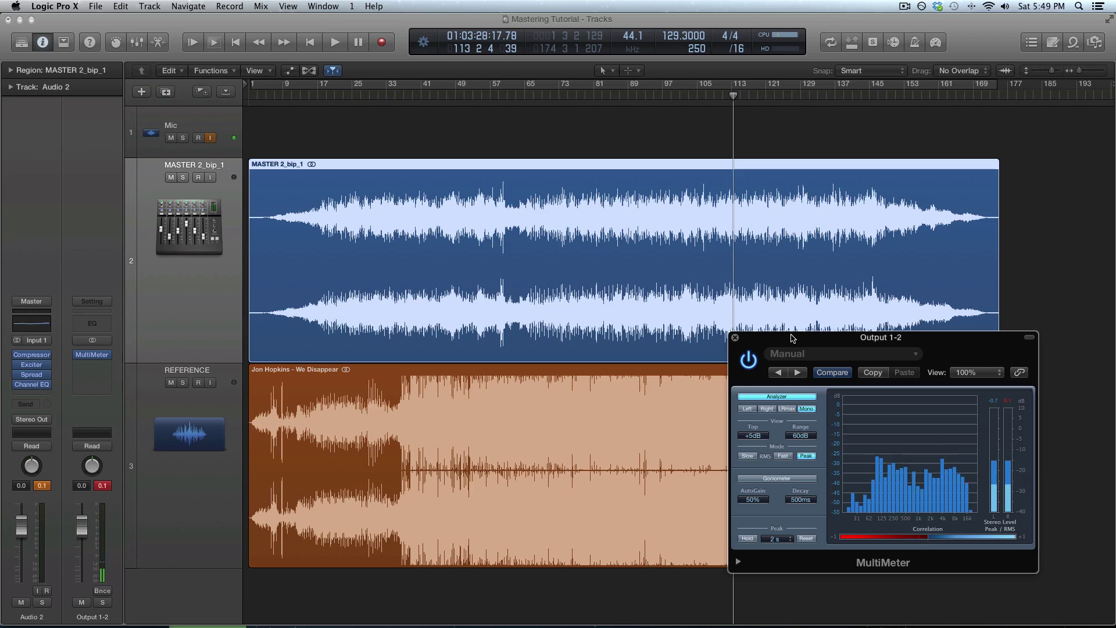
click(735, 338)
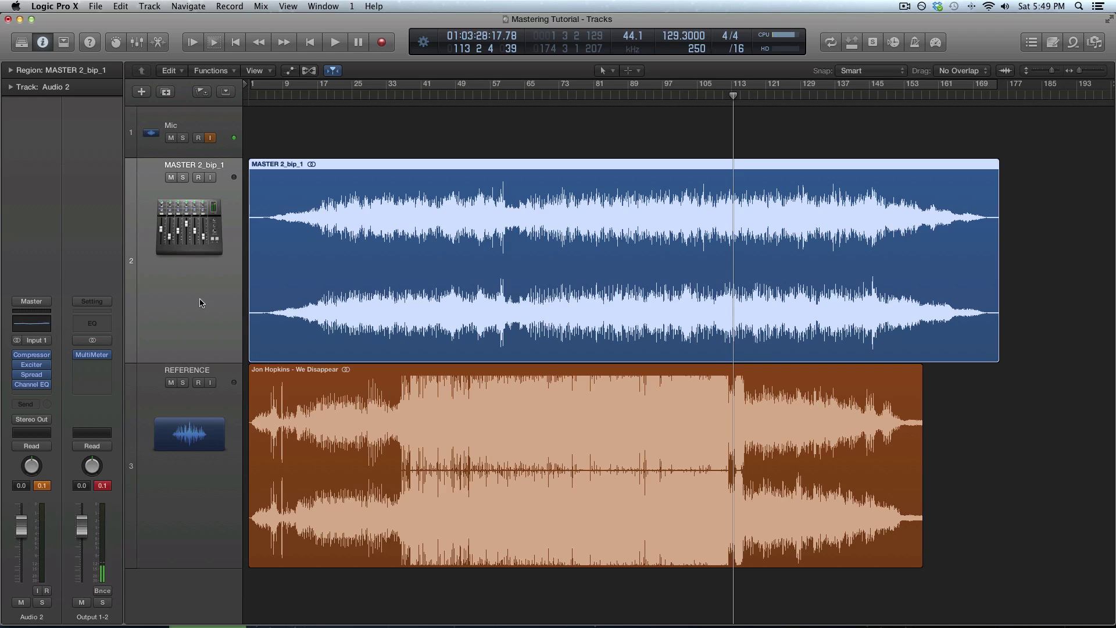
Step: Solo MASTER 2_bip_1, play it from bar 94 and open its Channel EQ
click(184, 178)
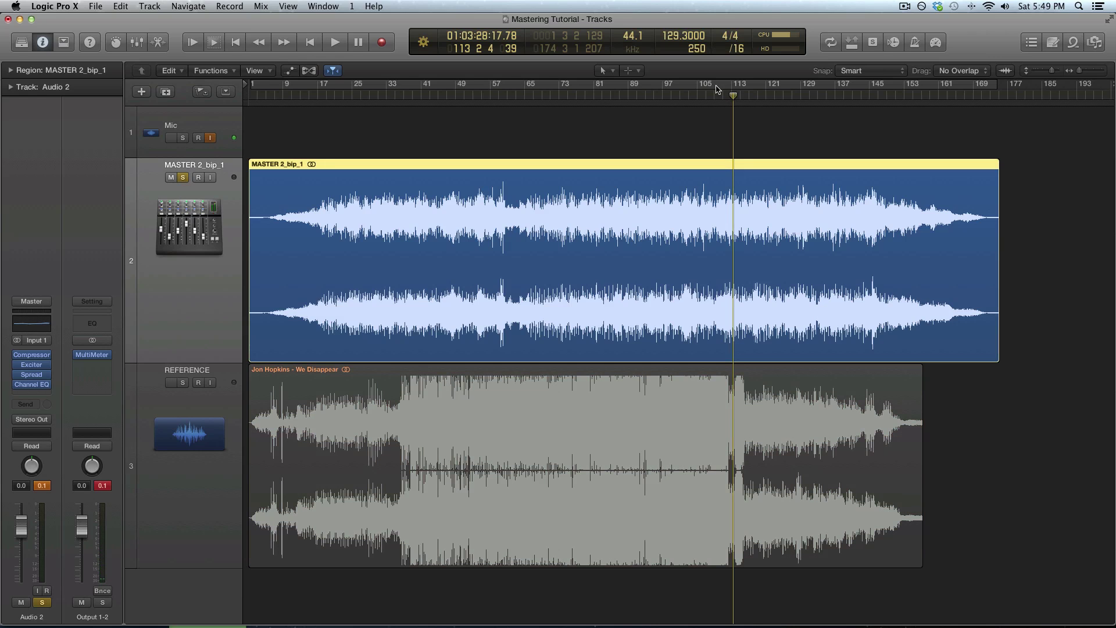
drag(688, 100, 651, 98)
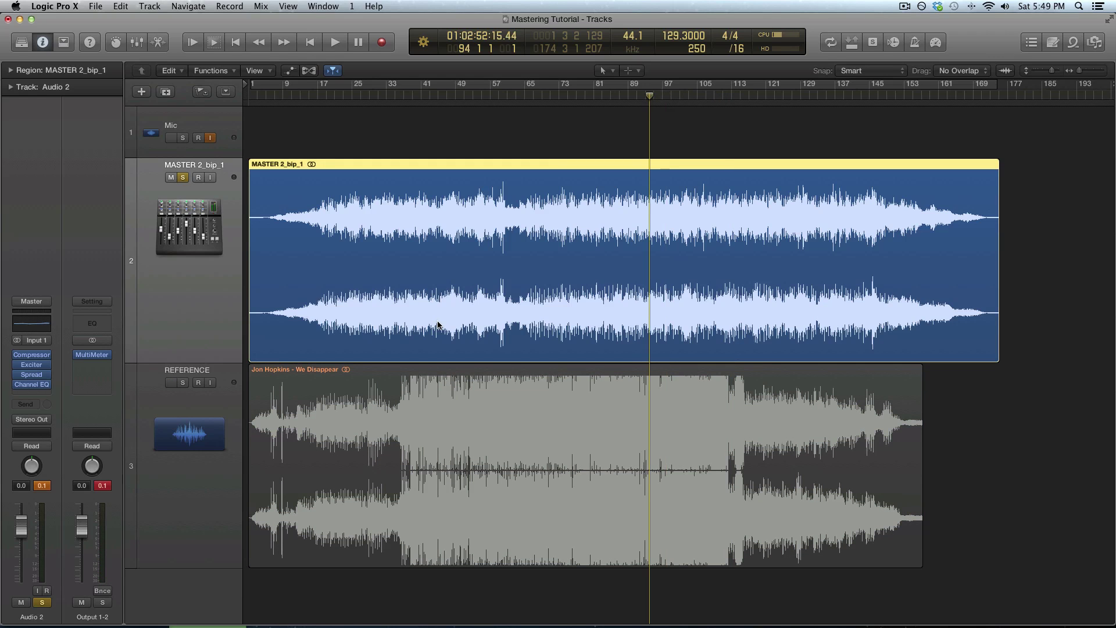
key(space)
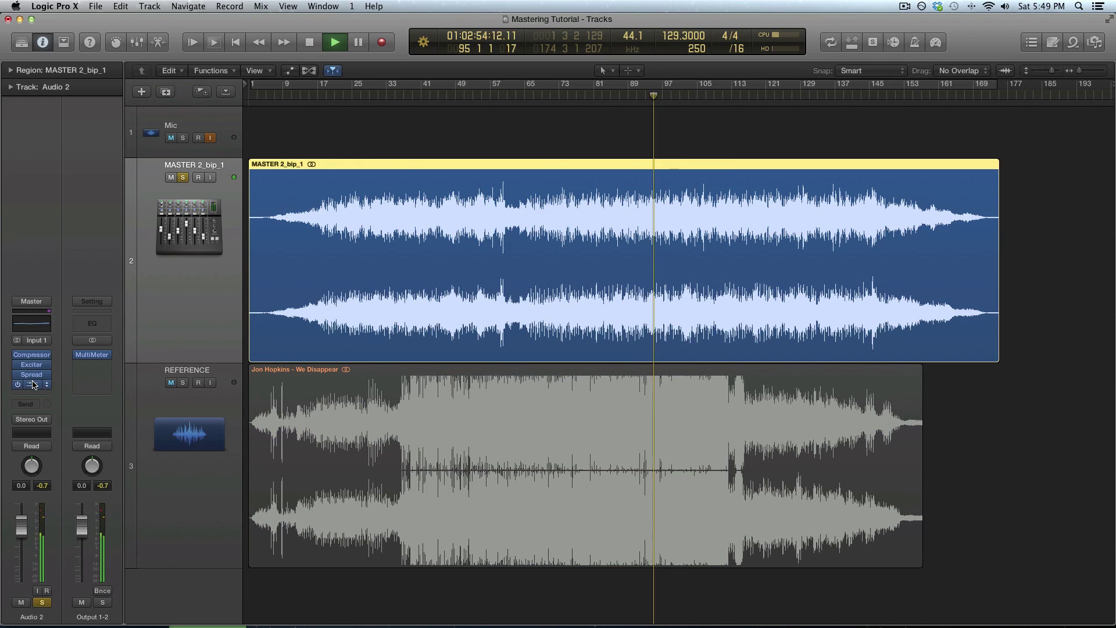
click(33, 385)
drag(629, 293, 937, 289)
Step: Bypass and re-enable the Channel EQ repeatedly to hear its effect, then stop, unsolo the master and close the EQ
click(699, 313)
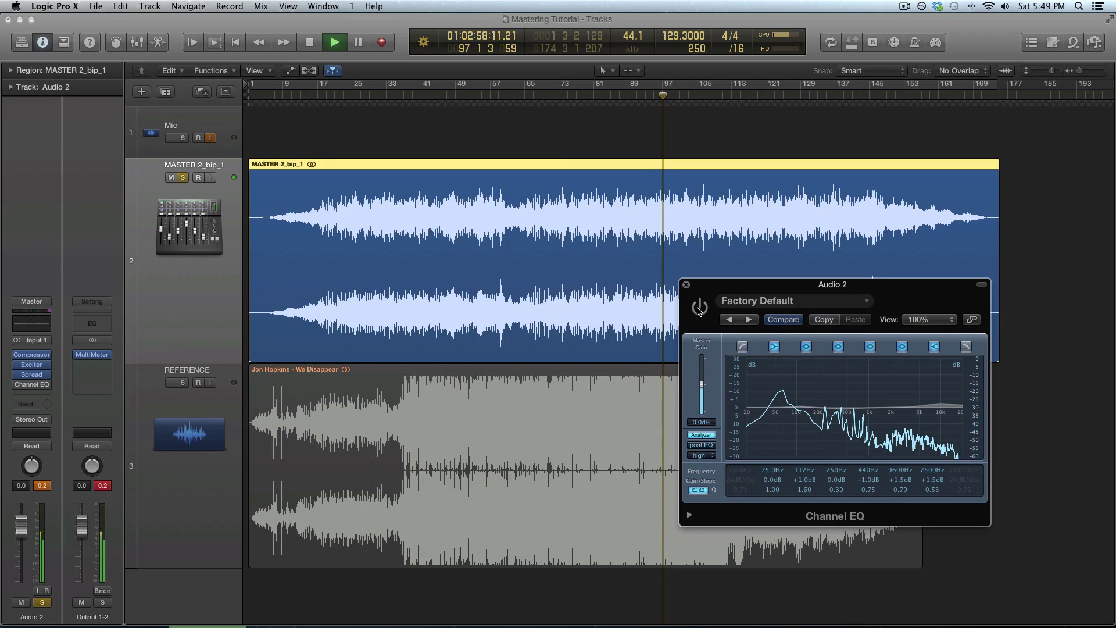
click(700, 312)
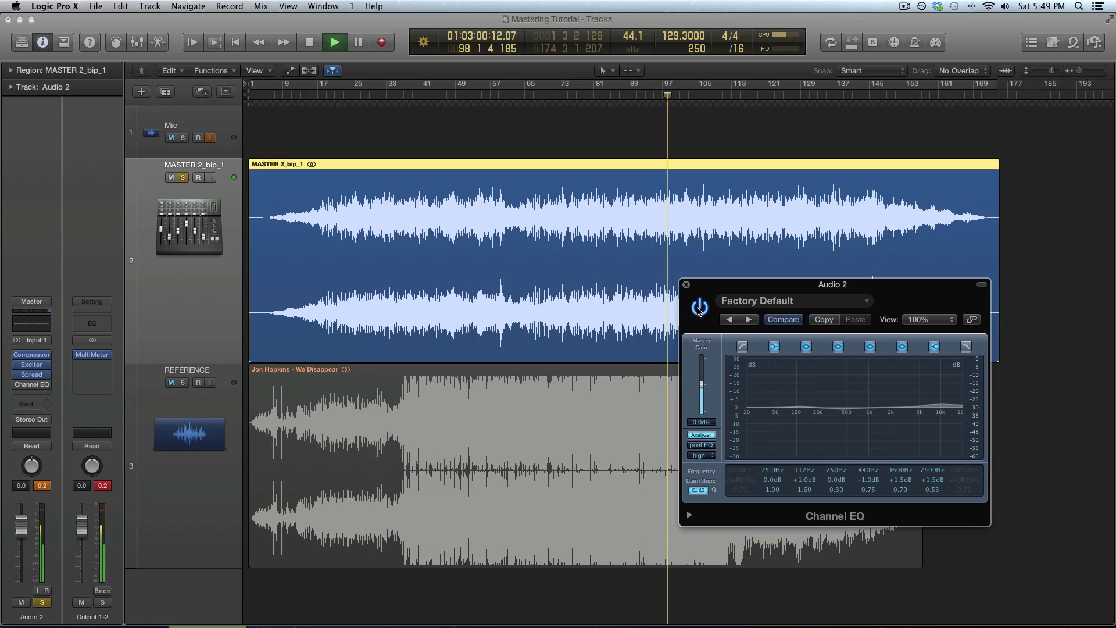
click(699, 313)
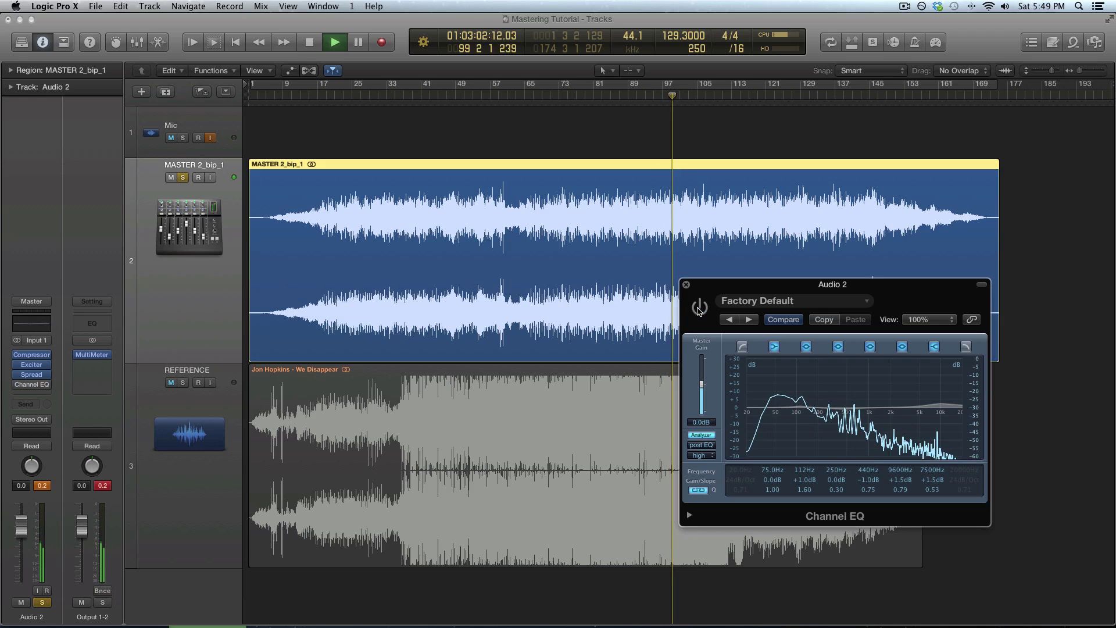
click(700, 312)
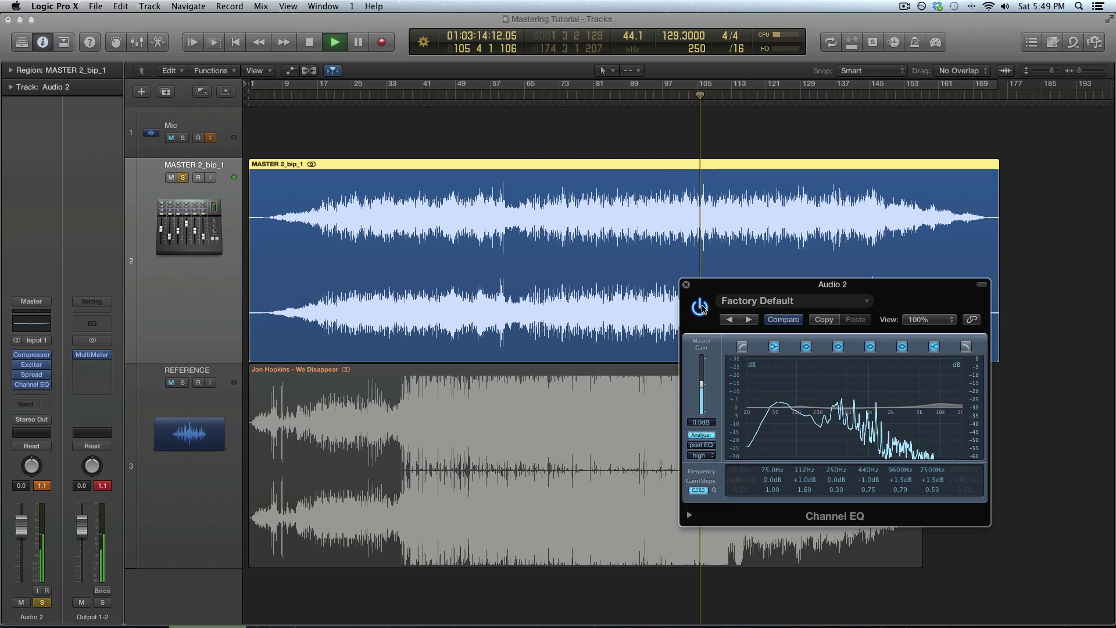
key(space)
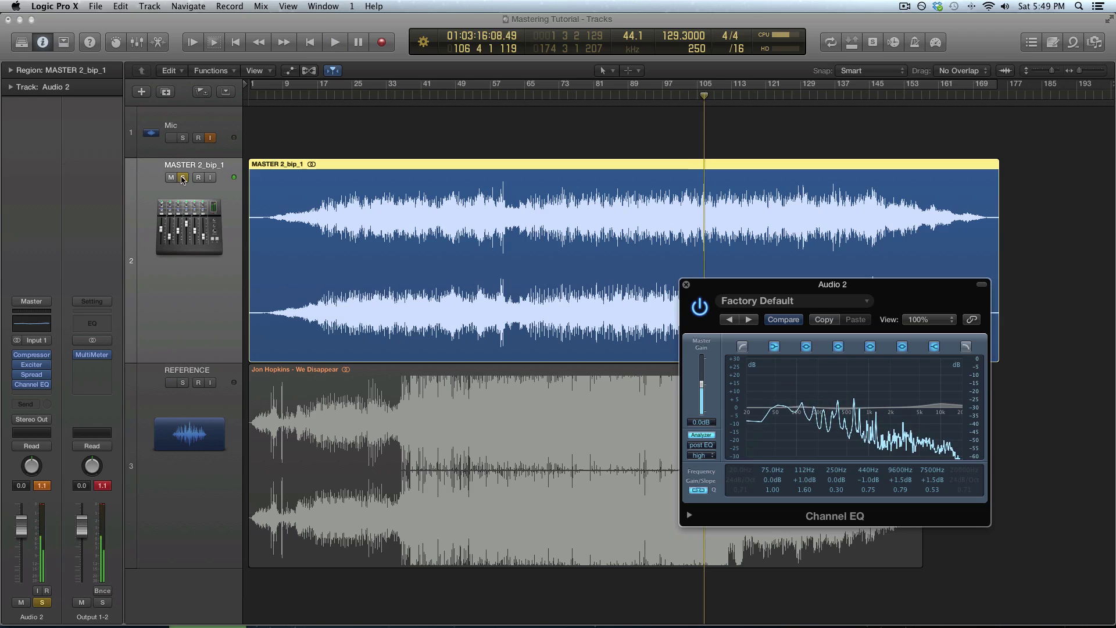
click(183, 178)
click(512, 407)
drag(789, 289, 585, 258)
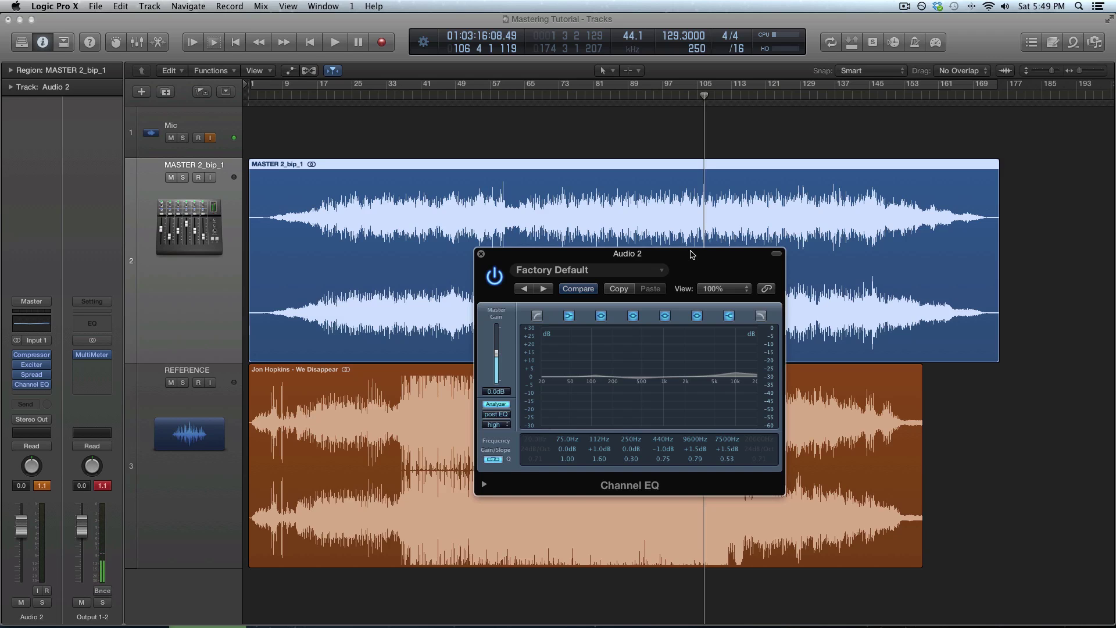
drag(504, 258, 577, 301)
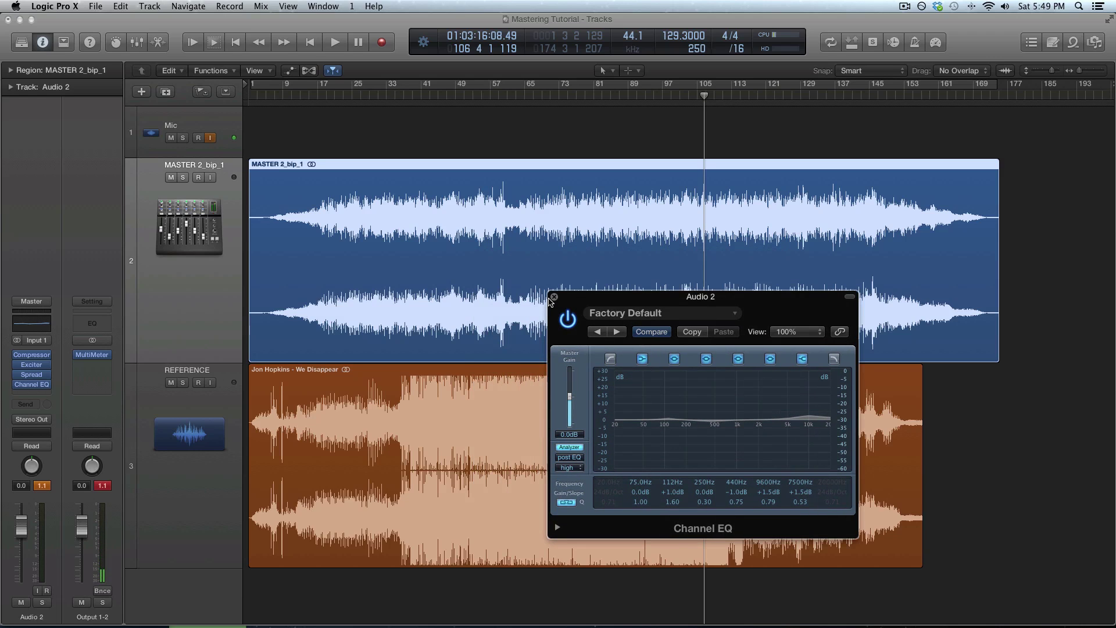
click(553, 297)
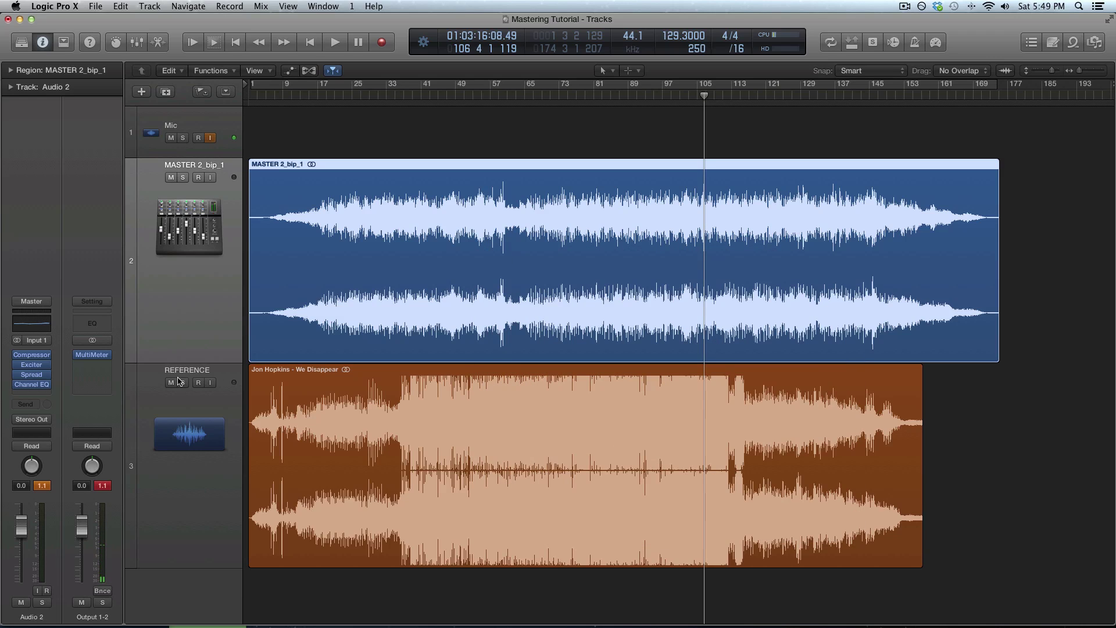
Step: Insert an Adaptive Limiter after the Channel EQ on the MASTER 2_bip_1 track
click(43, 395)
click(101, 480)
click(40, 396)
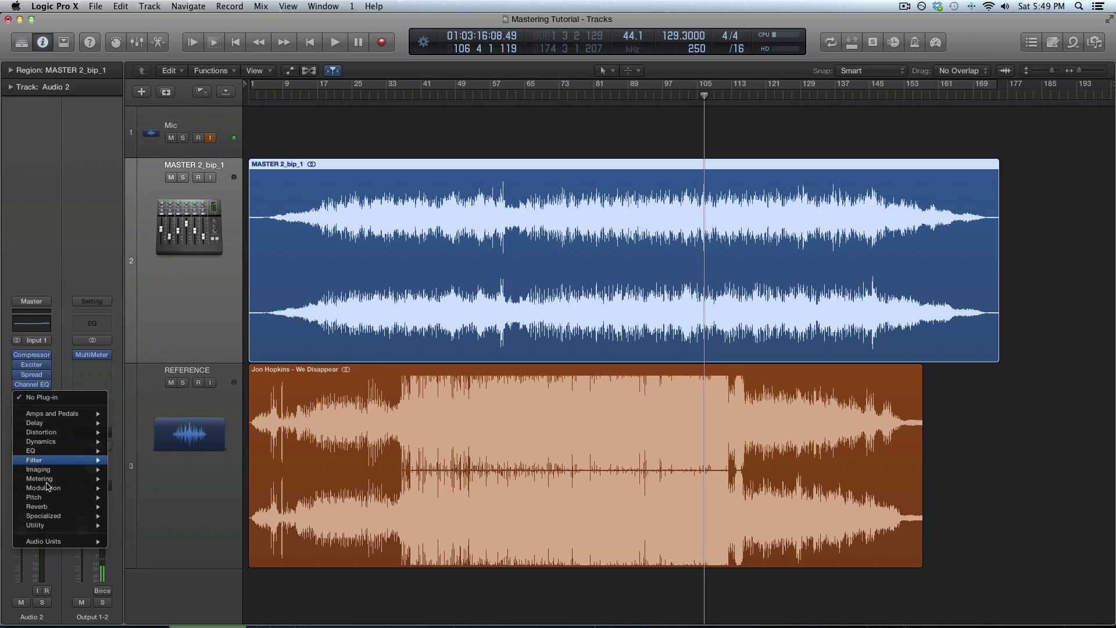
mouse_move(60, 460)
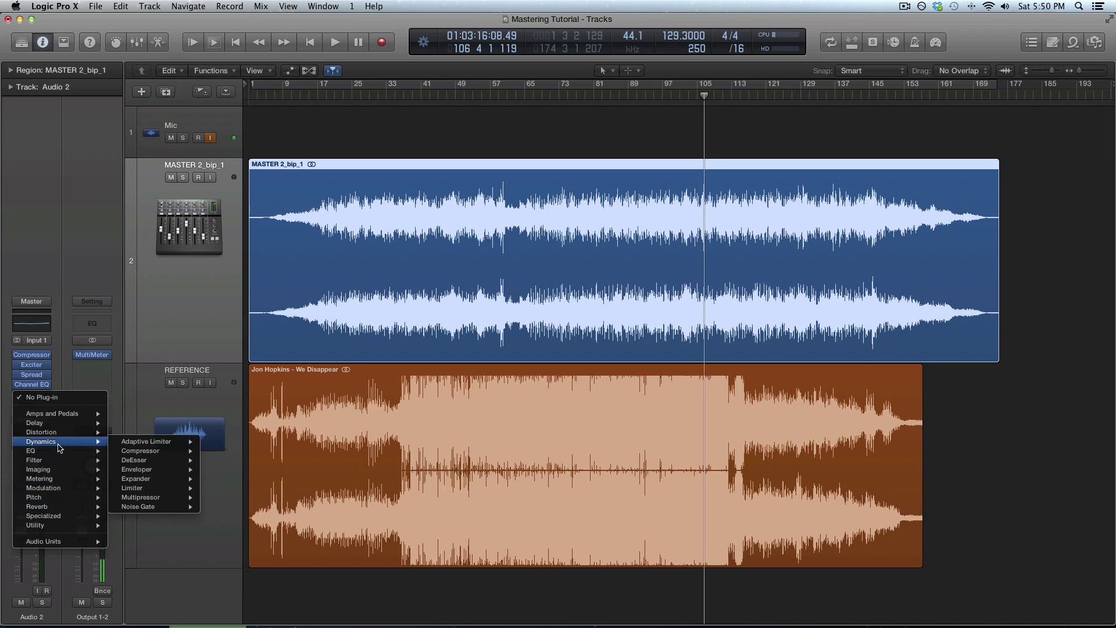
mouse_move(151, 444)
click(223, 442)
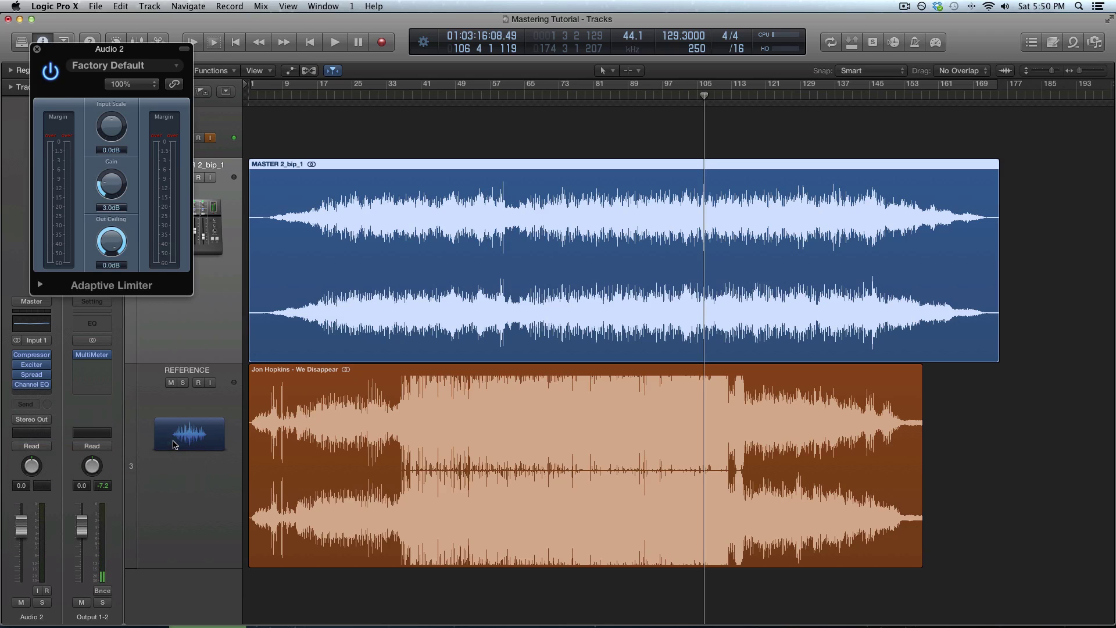
Step: Move the Adaptive Limiter window clear of the channel strips and track headers, over the middle of the arrangement
drag(149, 62, 703, 329)
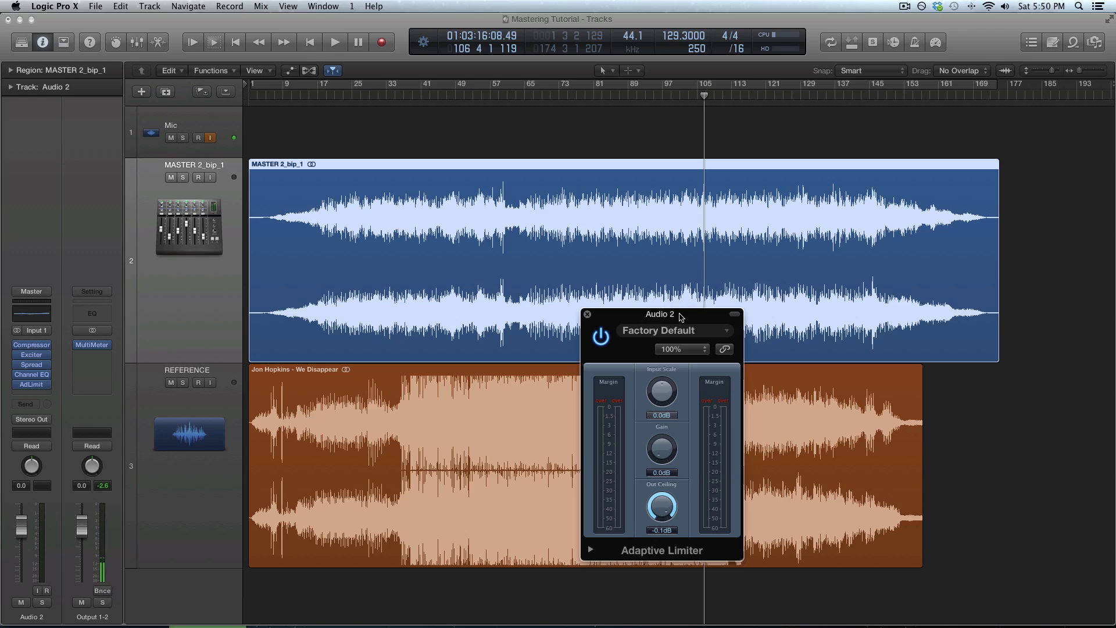
drag(681, 317, 431, 306)
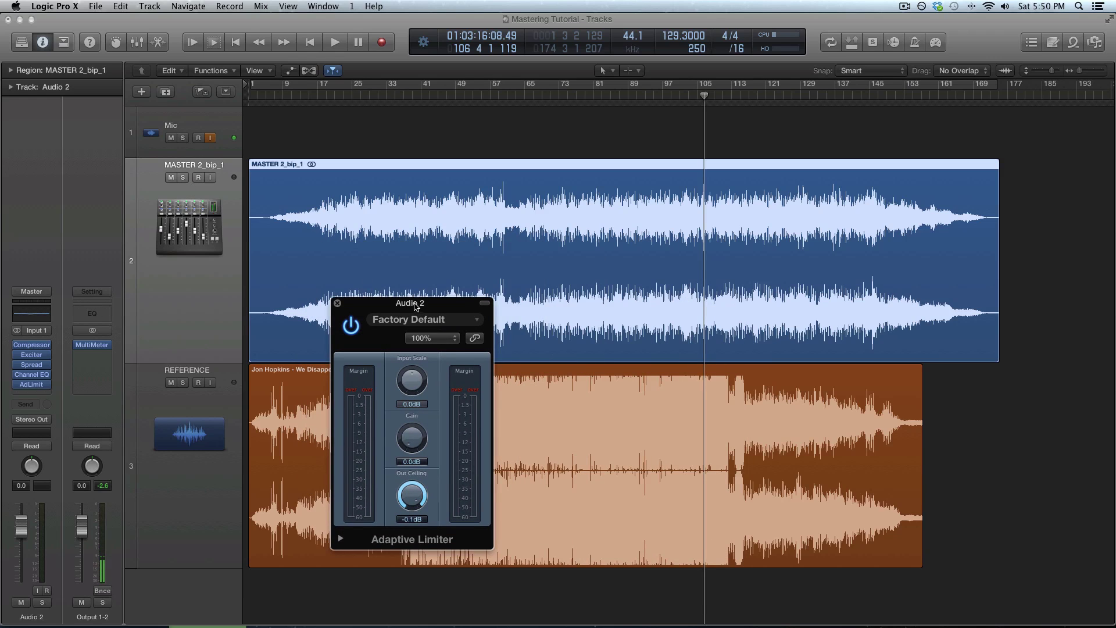
drag(415, 307, 587, 314)
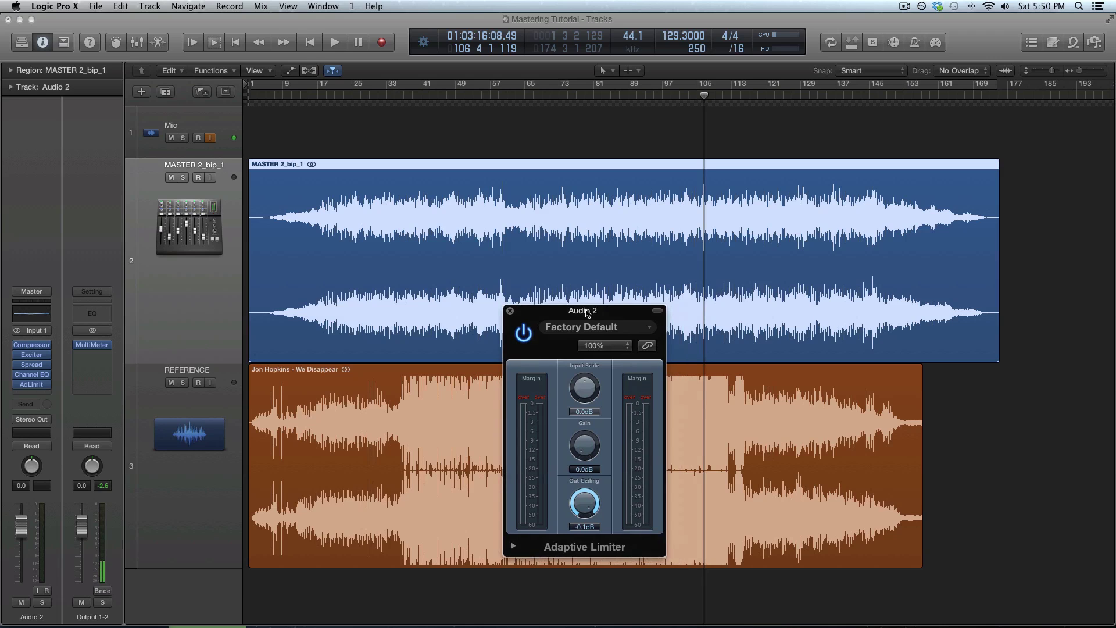
Step: Play MASTER 2_bip_1 soloed while raising the Adaptive Limiter's gain to 3.2 dB, and stop and unsolo the track
click(183, 177)
key(space)
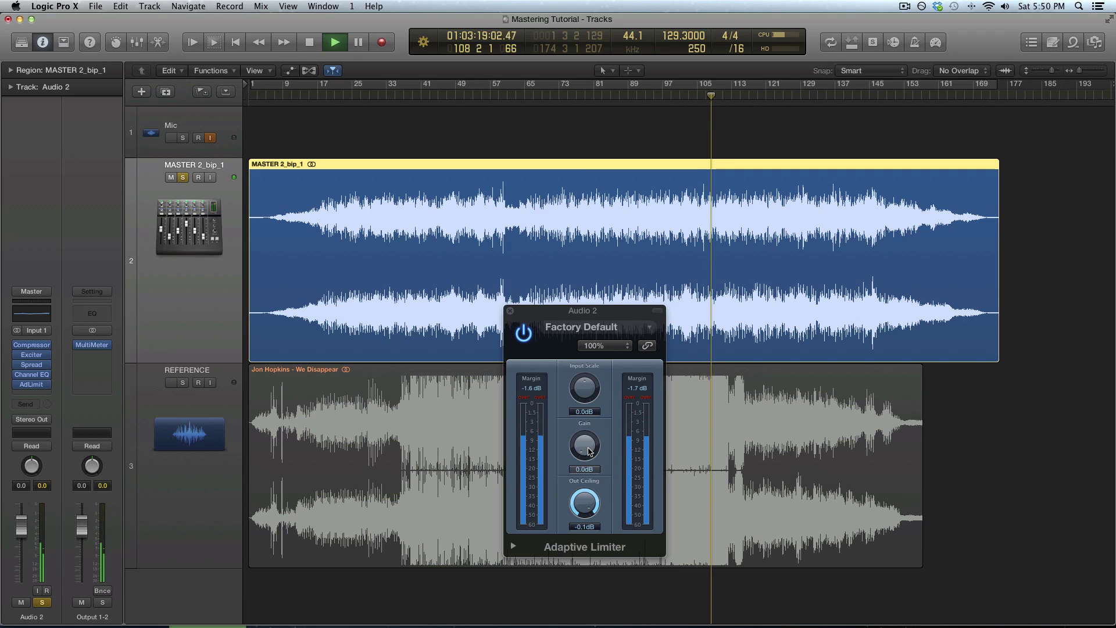
click(590, 449)
drag(590, 449, 593, 427)
key(space)
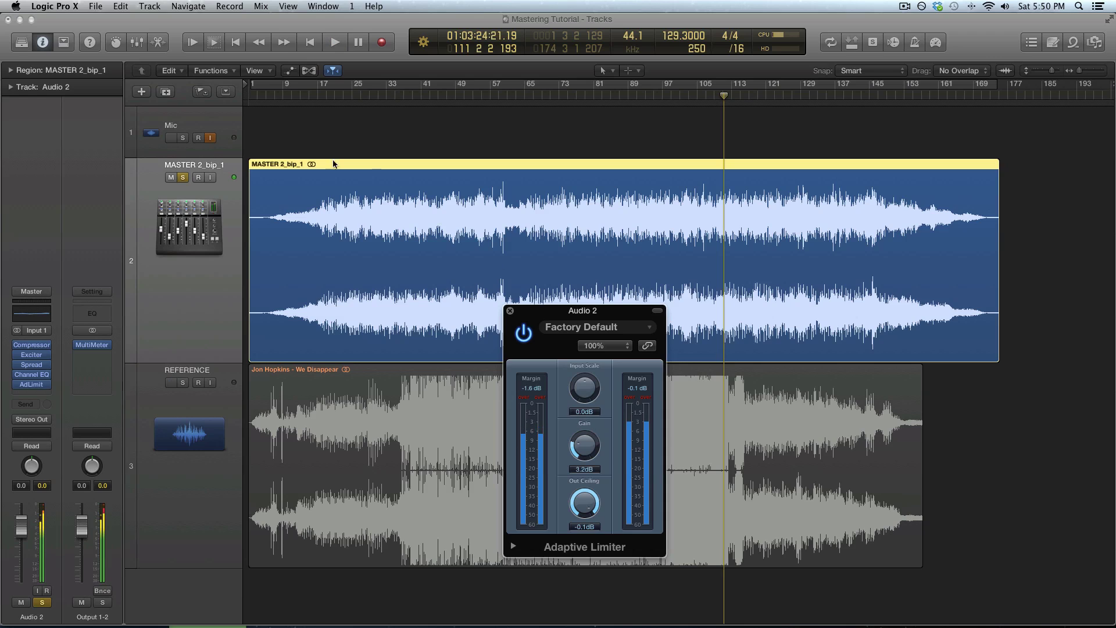
click(183, 178)
Step: Play MASTER 2_bip_1 soloed with the output's MultiMeter open beside the limiter to check its level, and stop and unsolo it
click(162, 403)
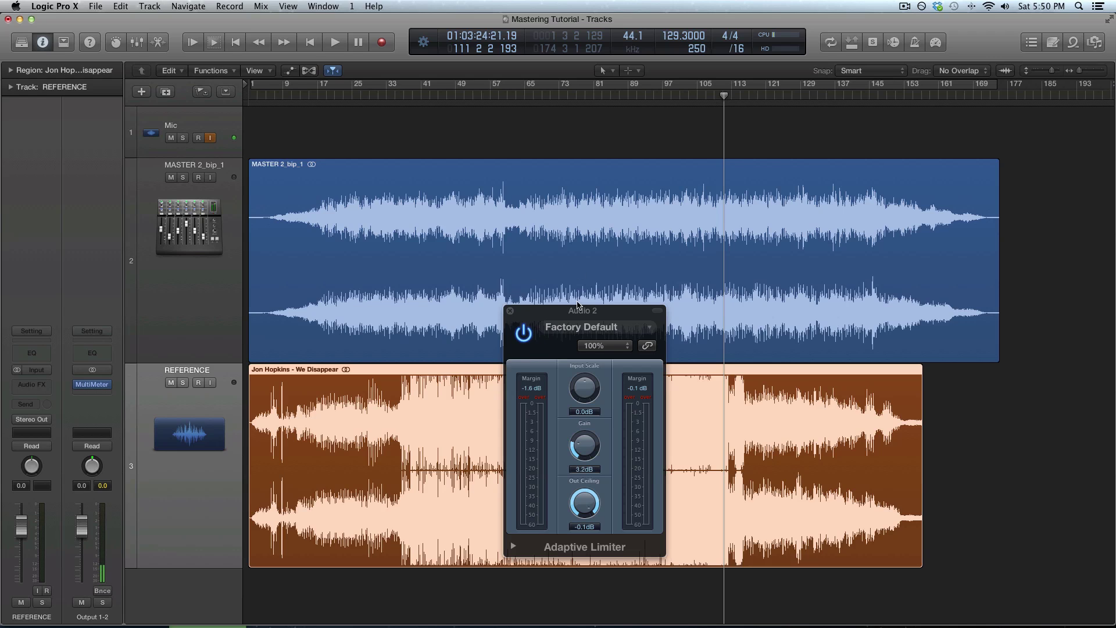
drag(606, 315, 648, 327)
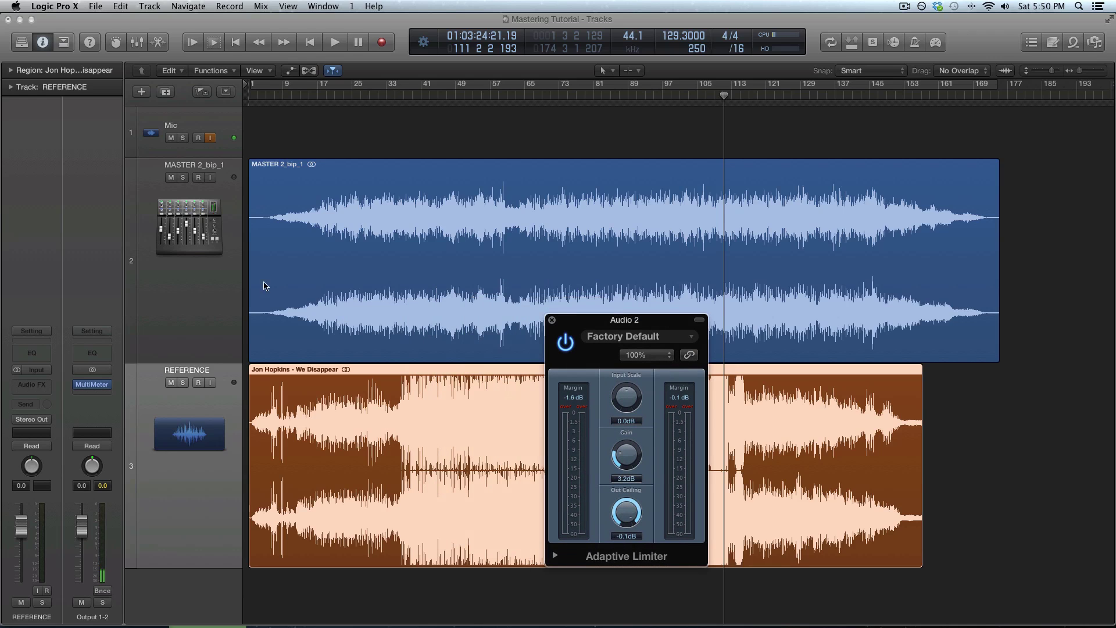
click(183, 177)
key(space)
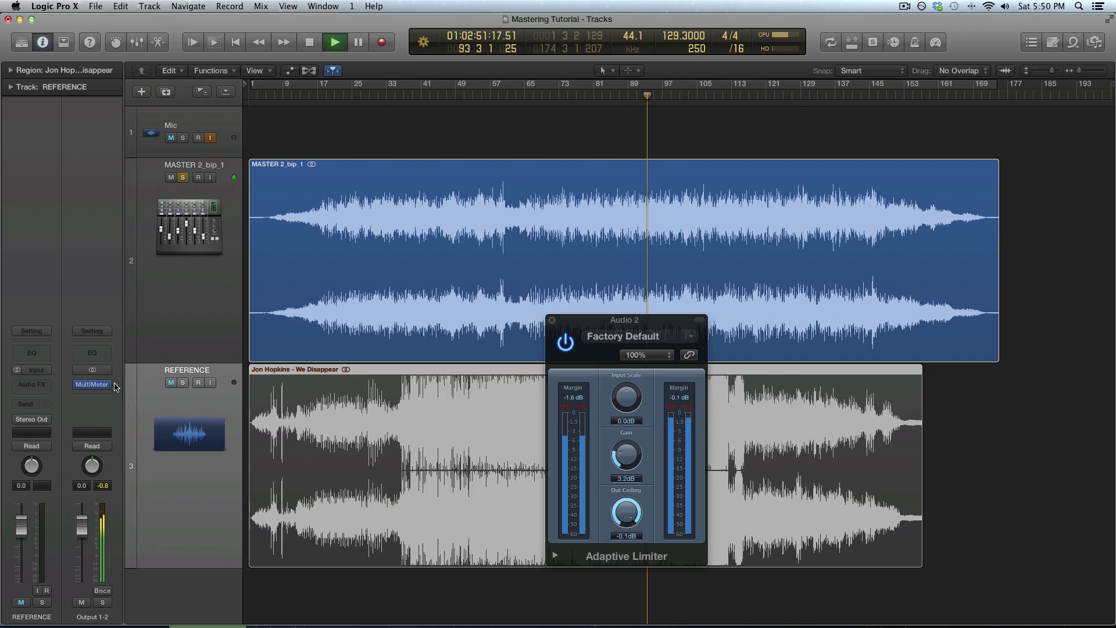
click(92, 384)
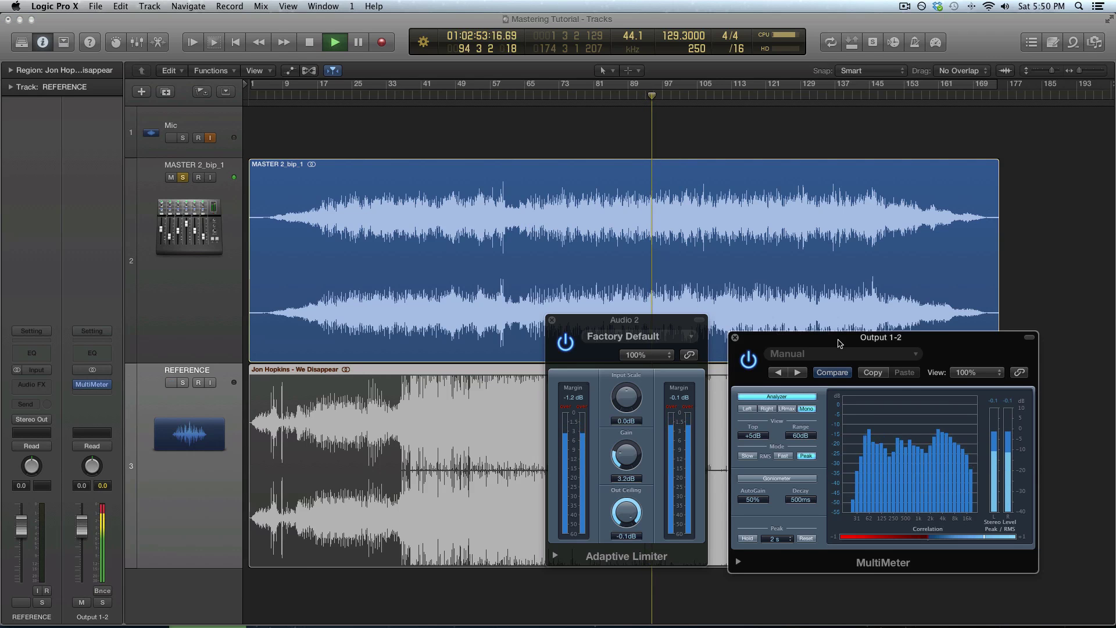
drag(826, 337, 898, 310)
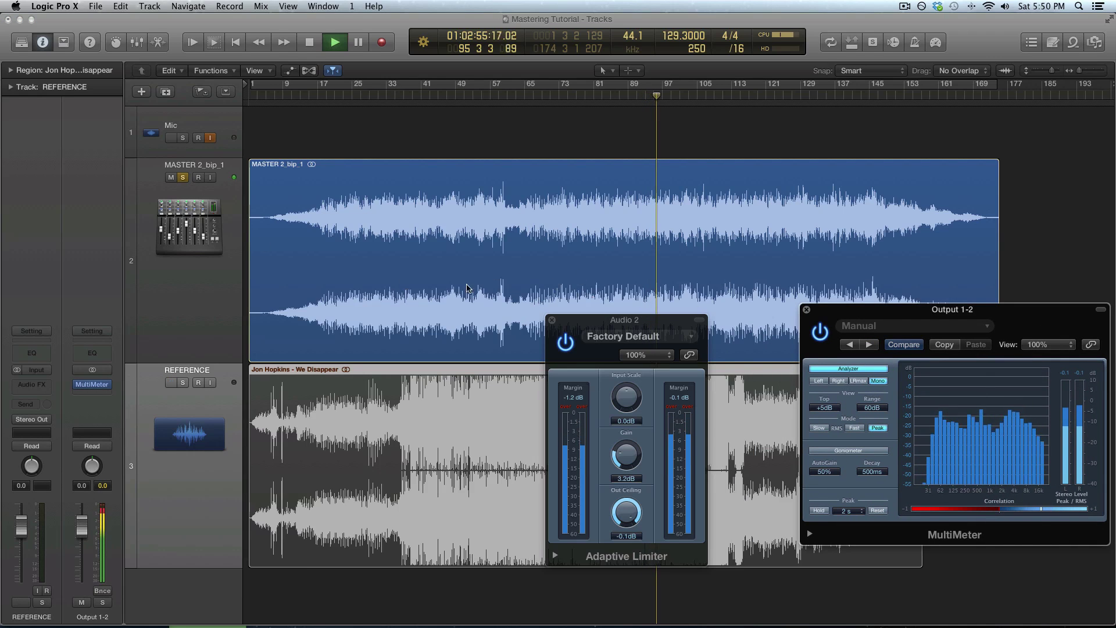
key(space)
click(183, 178)
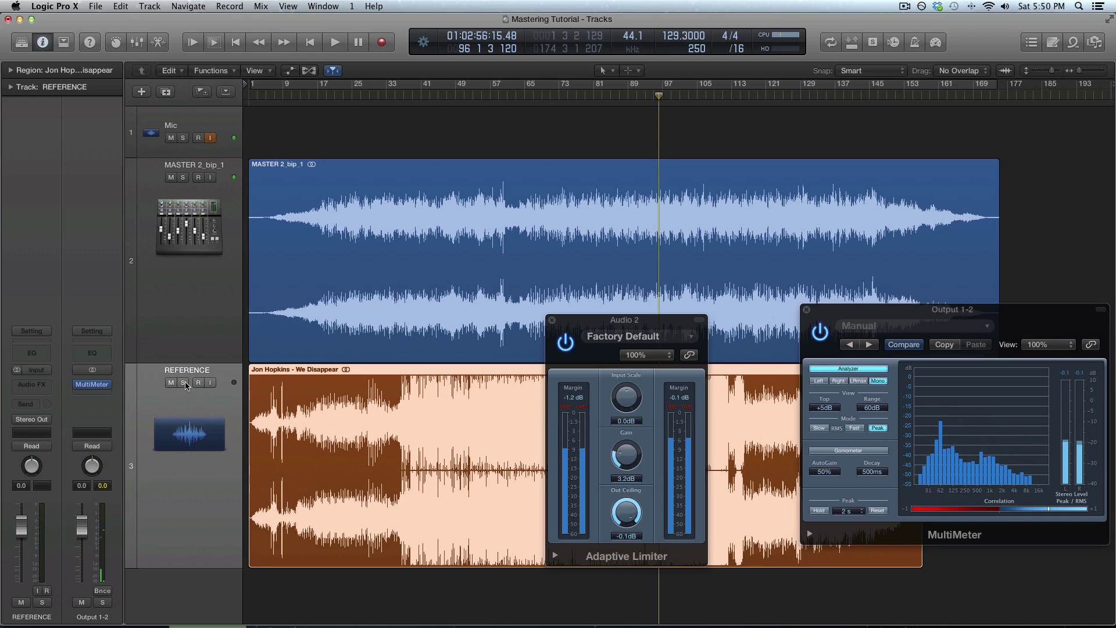
Step: Play REFERENCE soloed and switch the solo to MASTER 2_bip_1 during playback to compare their levels
click(184, 383)
key(space)
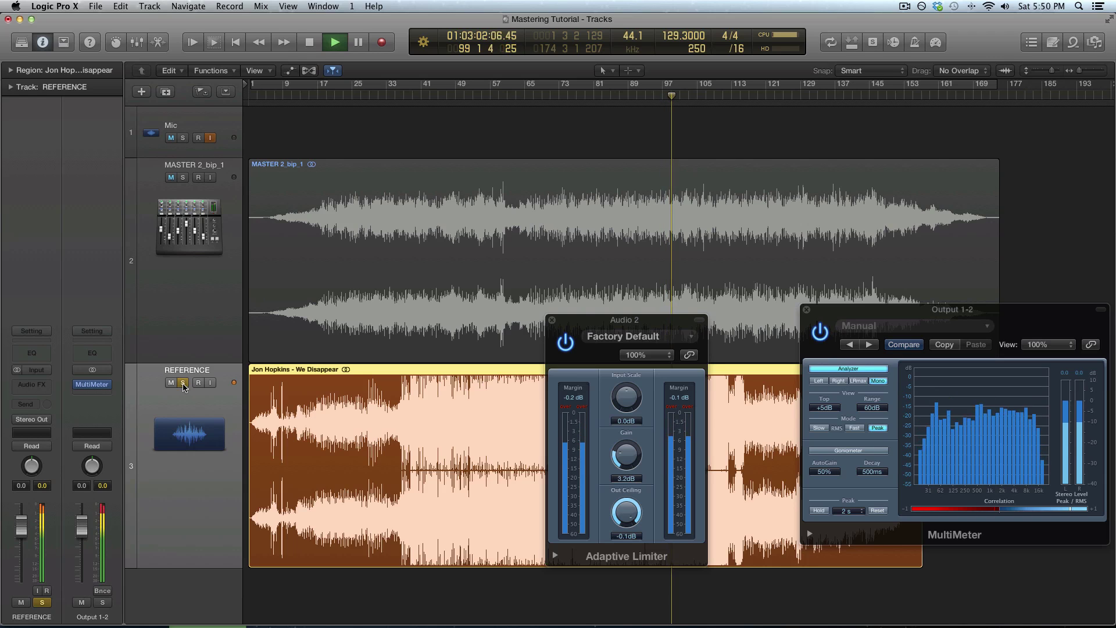
click(182, 177)
alt+click(183, 178)
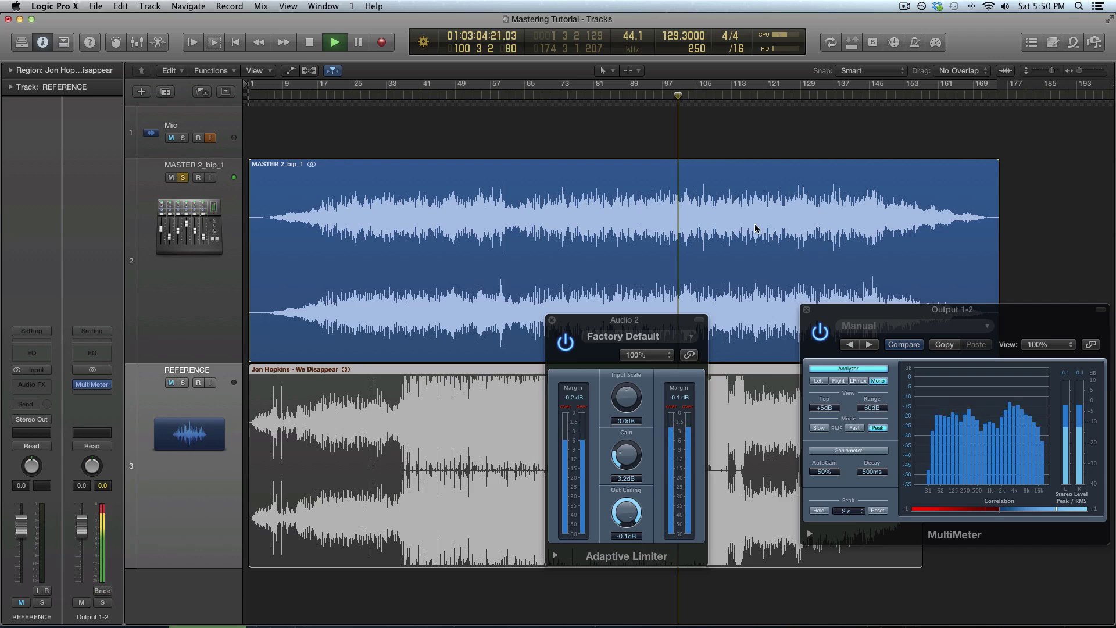
Step: Raise the Adaptive Limiter's gain to 4.0 dB, and stop playback and unsolo MASTER 2_bip_1
drag(632, 459, 632, 452)
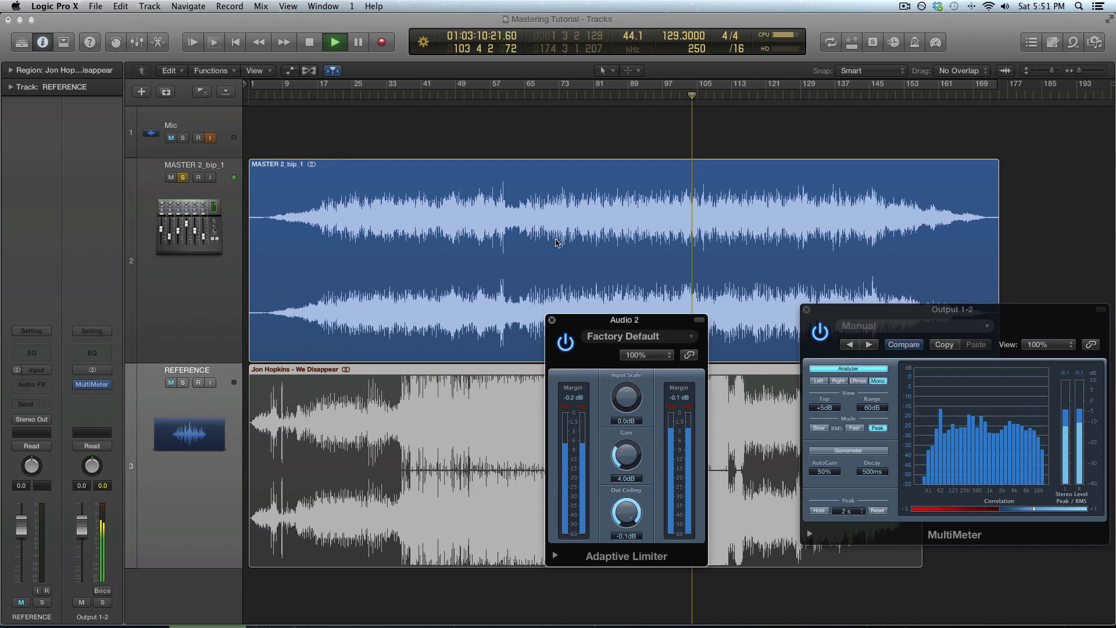
key(space)
click(183, 177)
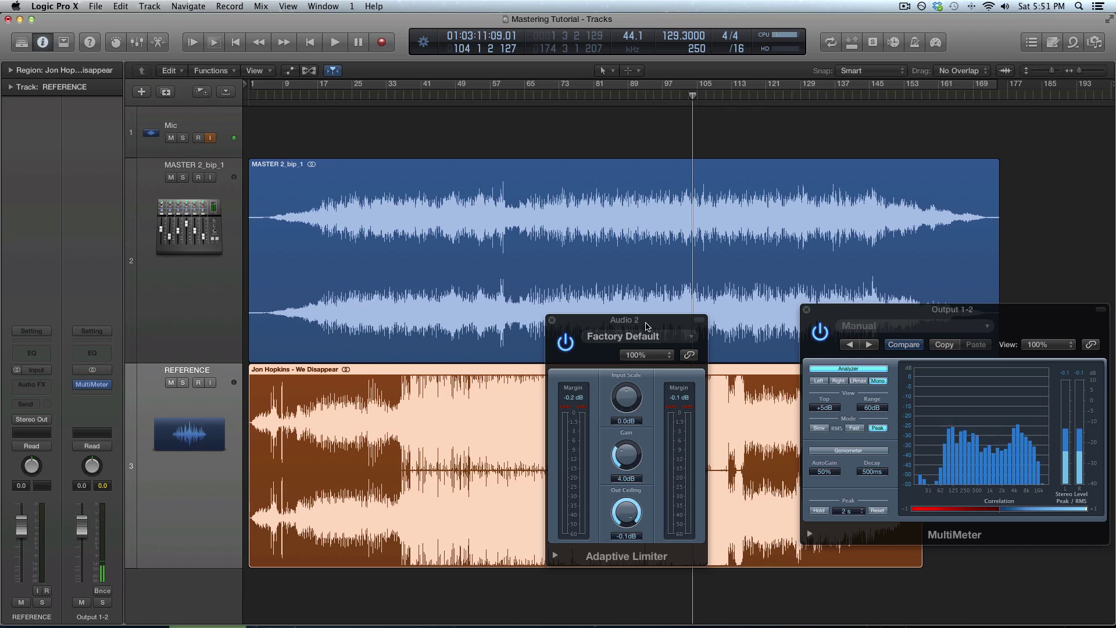
Step: Move the MultiMeter next to the Adaptive Limiter and close the Adaptive Limiter window
drag(846, 311, 764, 328)
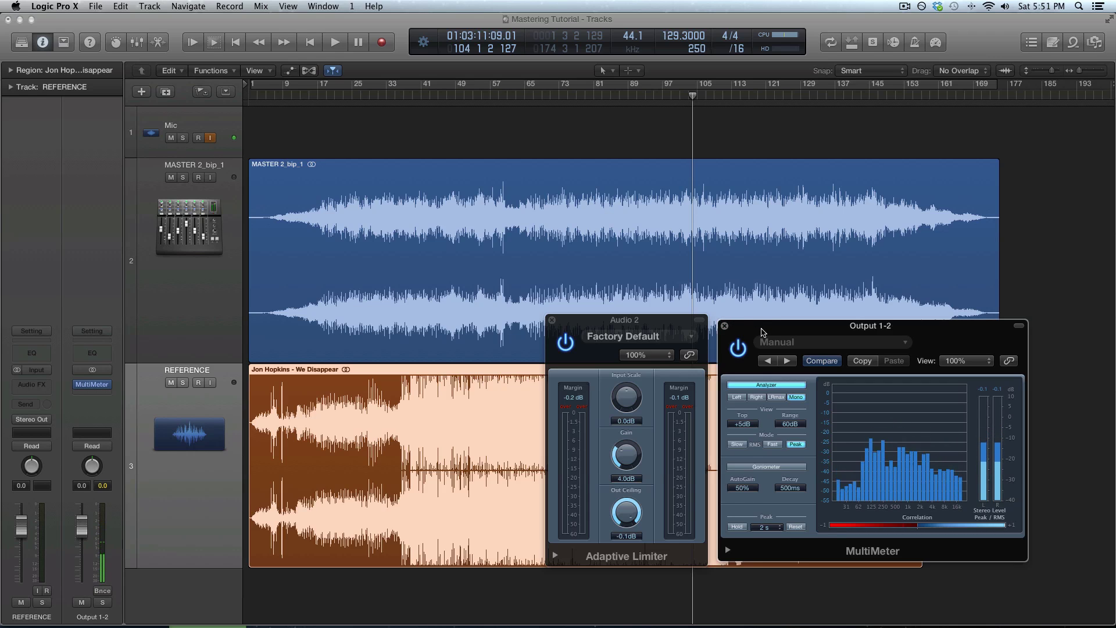
mouse_move(764, 332)
mouse_down()
mouse_move(778, 303)
mouse_move(750, 340)
mouse_up()
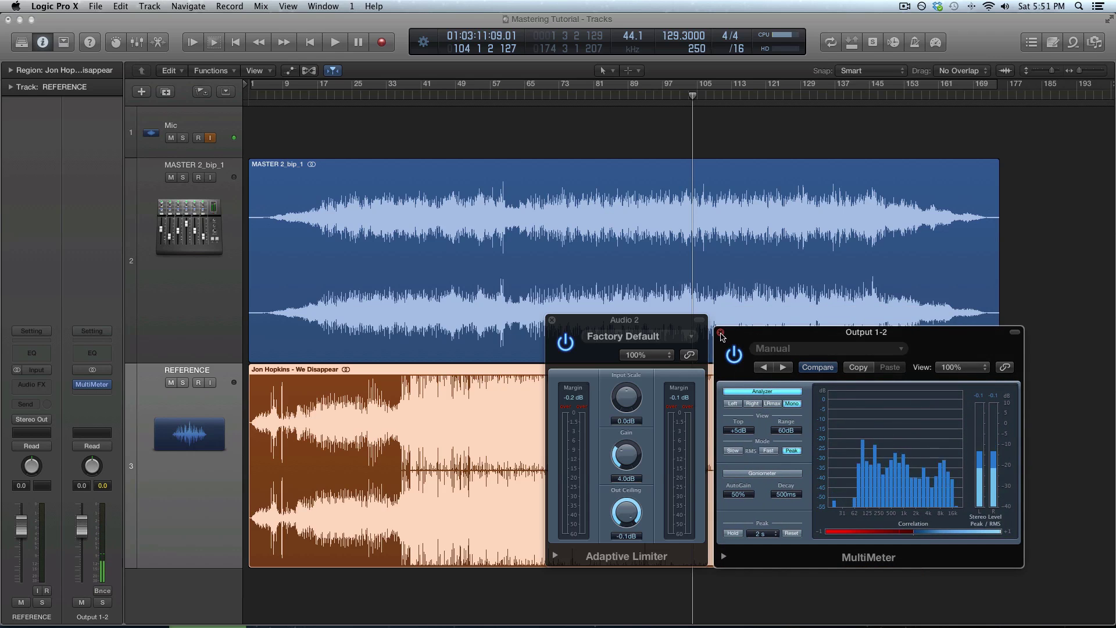
click(552, 321)
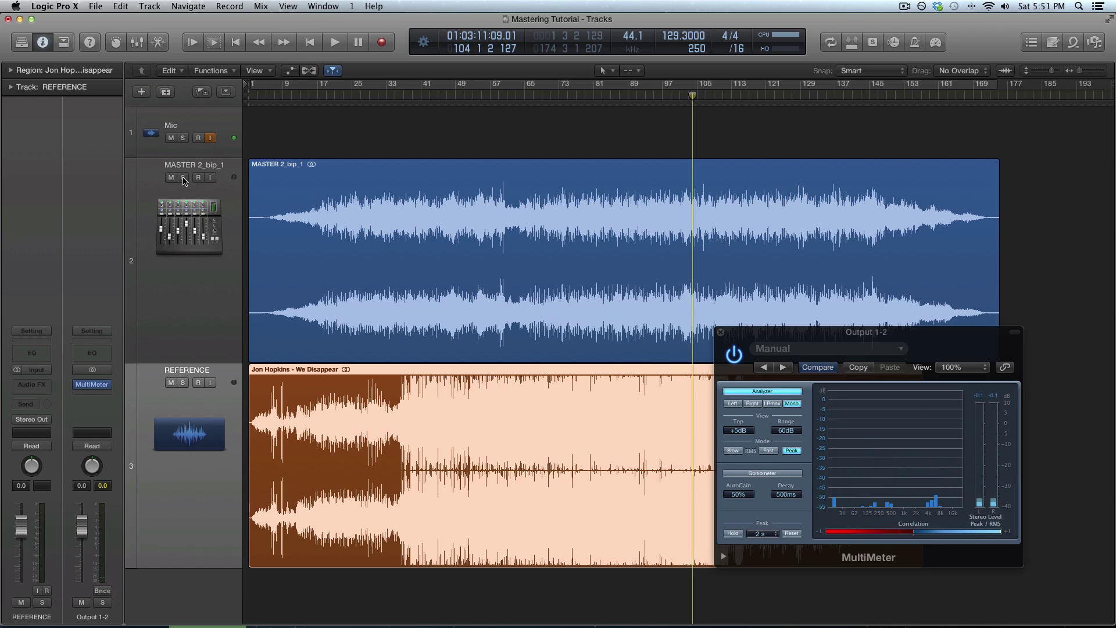
Step: Play MASTER 2_bip_1 soloed to examine its level on the repositioned MultiMeter, and stop and unsolo it
key(s)
key(space)
drag(750, 332, 835, 260)
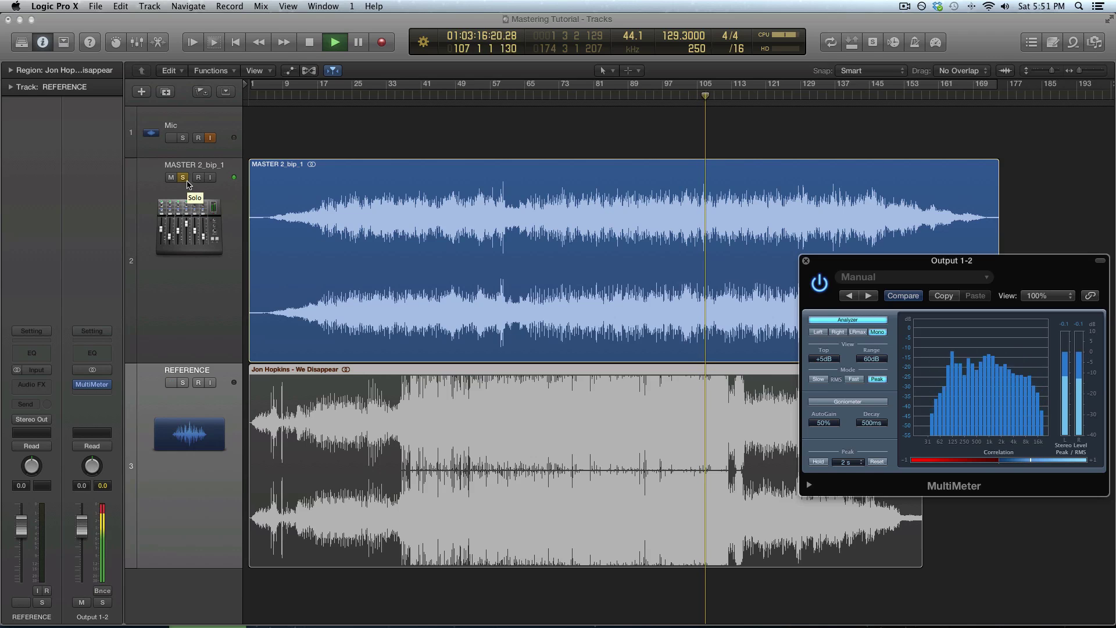
key(space)
key(s)
Step: Play REFERENCE soloed, jump back to about bar 74 and switch the solo to MASTER 2_bip_1 to compare both
click(183, 383)
key(space)
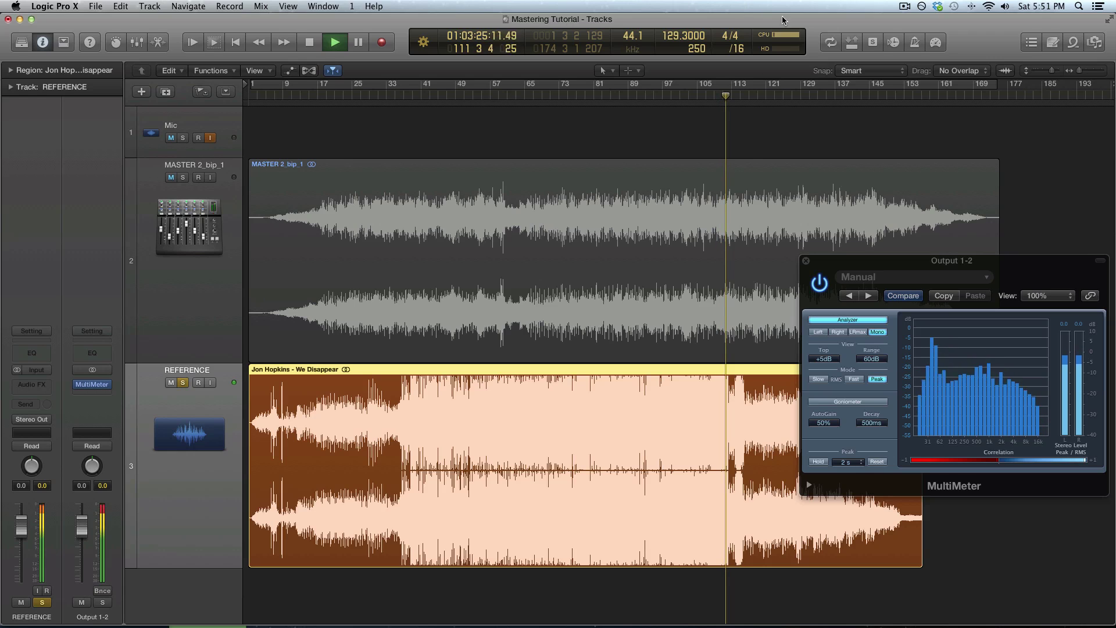
click(564, 95)
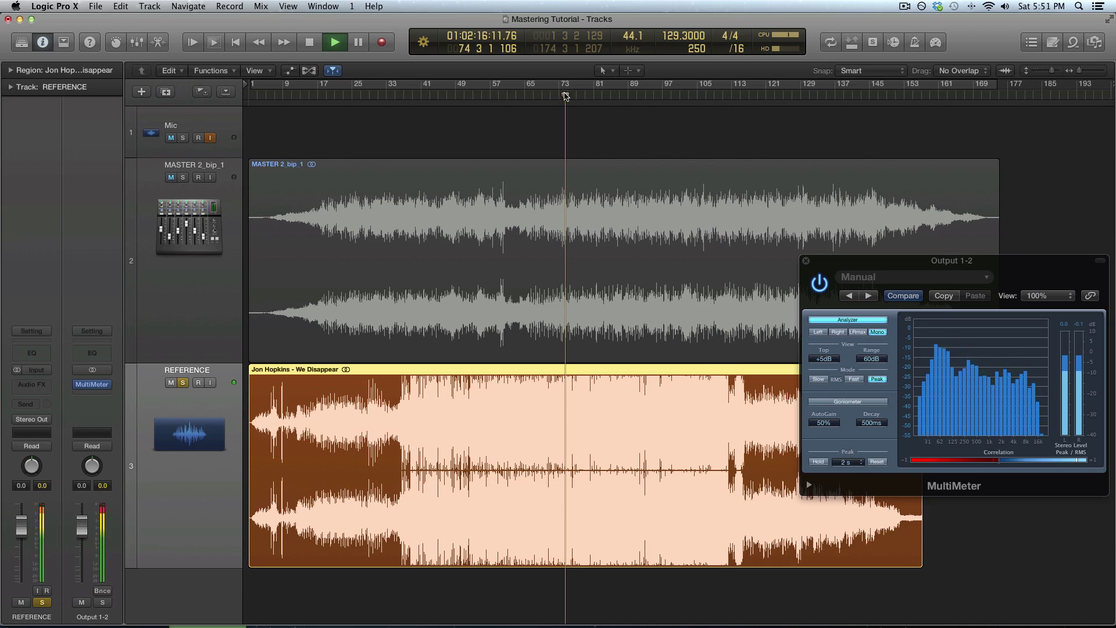
click(183, 383)
click(184, 177)
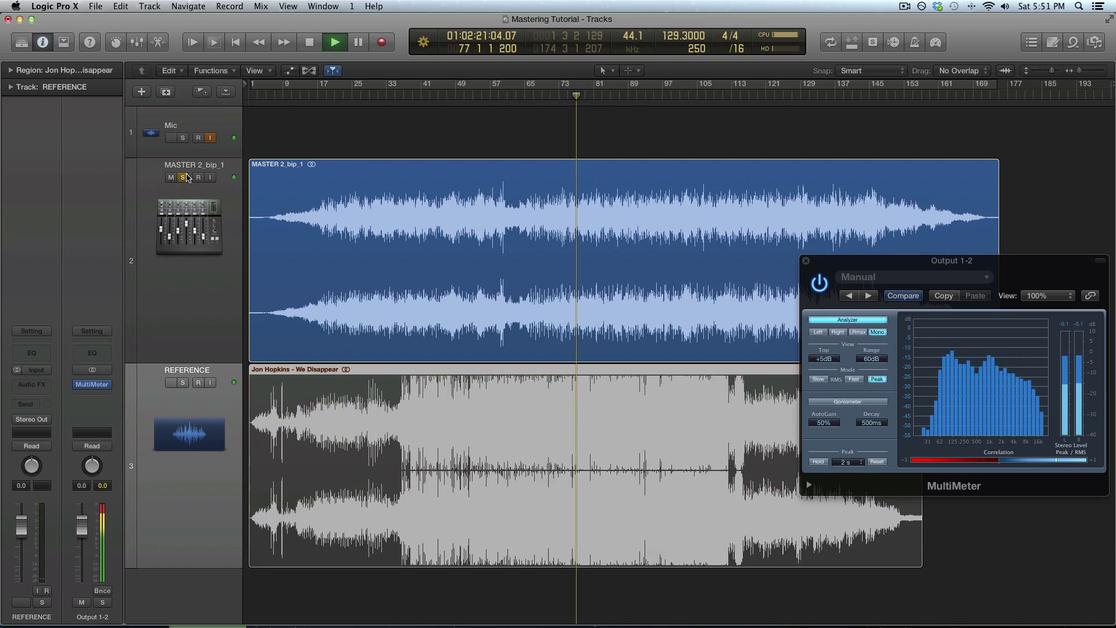
Step: Reopen the Adaptive Limiter on MASTER 2_bip_1, raise its gain to 5.0 dB and stop playback
click(197, 311)
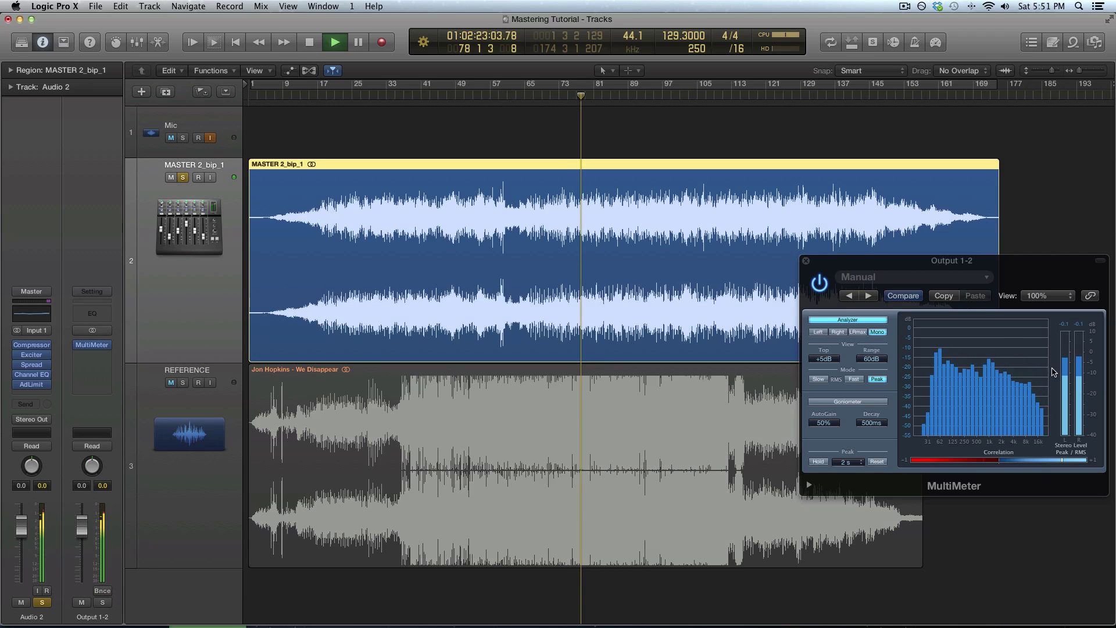
click(32, 384)
drag(636, 456, 638, 453)
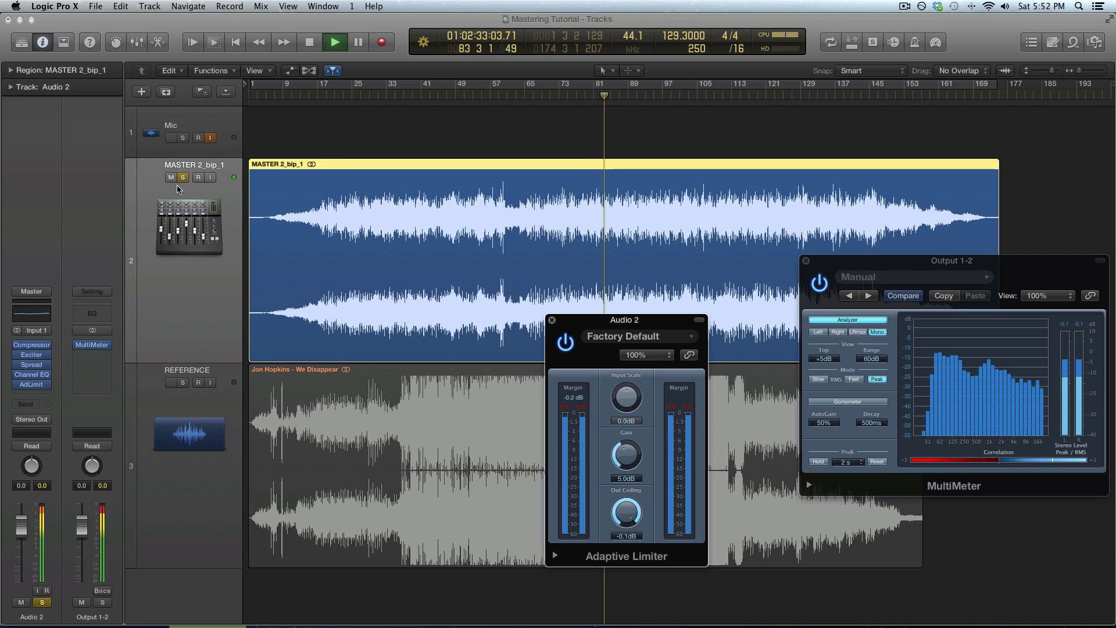
key(space)
Step: Play REFERENCE soloed to compare it with the louder master, moving the limiter window aside, and stop and unsolo it
click(183, 383)
key(space)
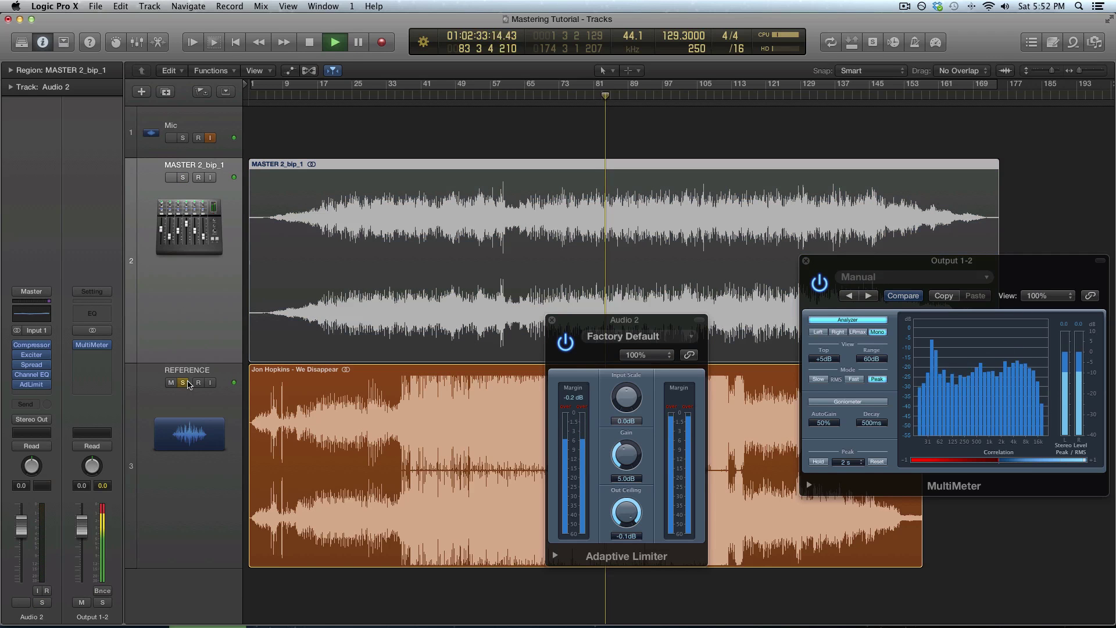
drag(607, 322, 451, 297)
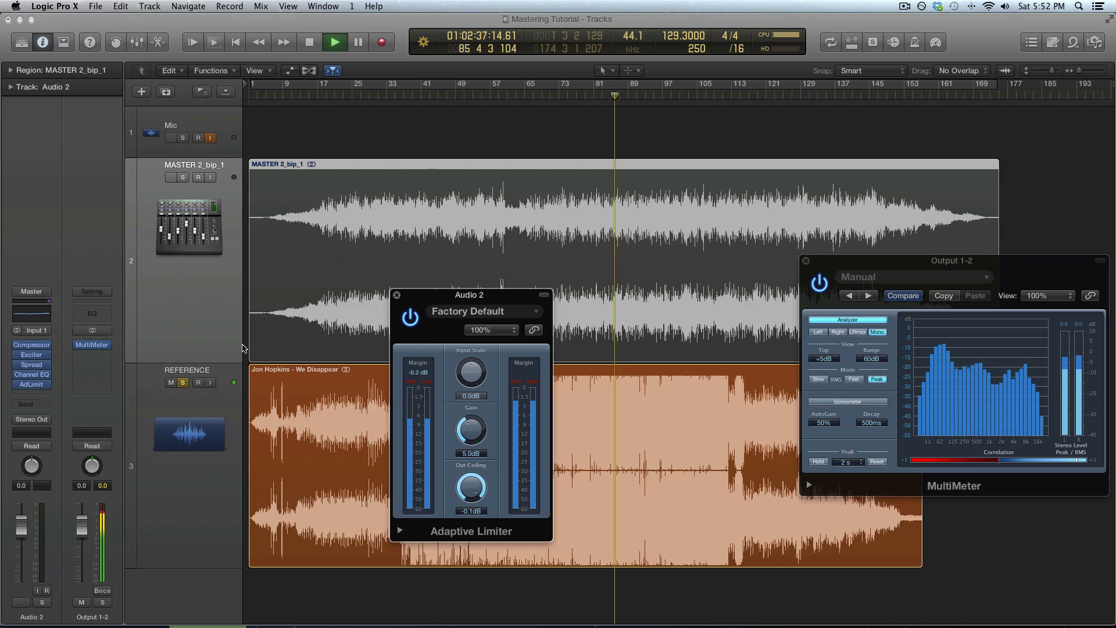
key(space)
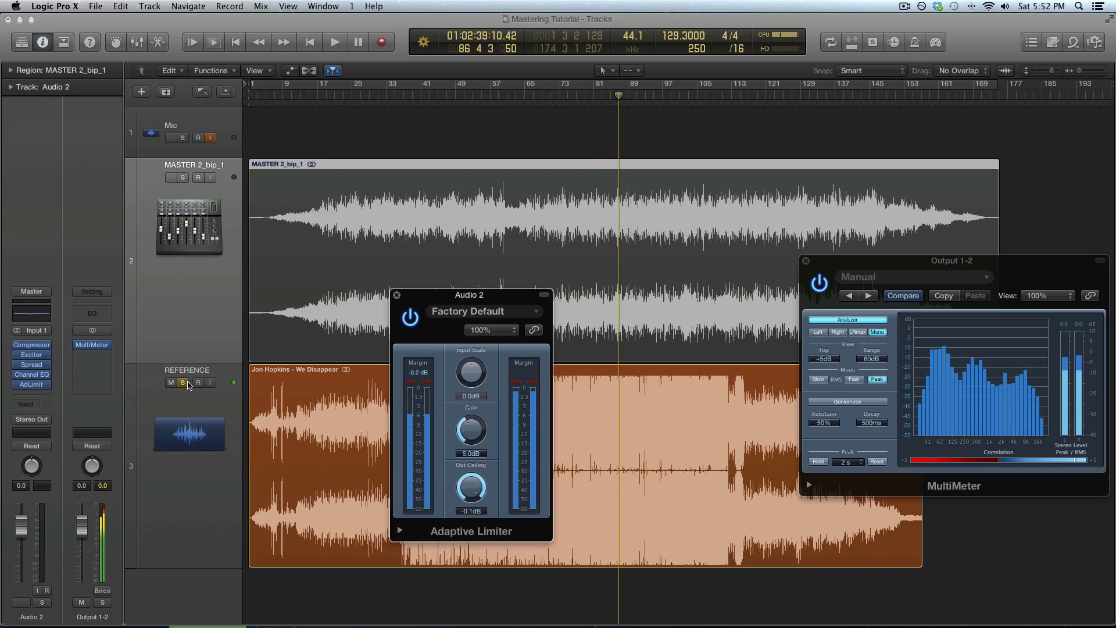
click(182, 383)
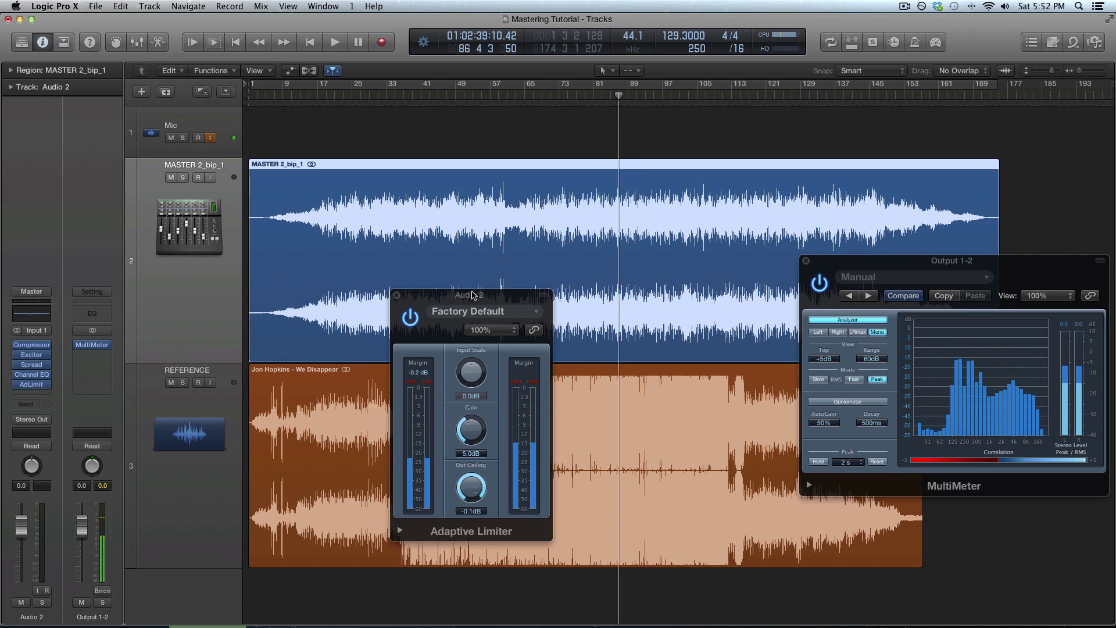
Step: Close the Adaptive Limiter and MultiMeter windows
drag(472, 298, 633, 295)
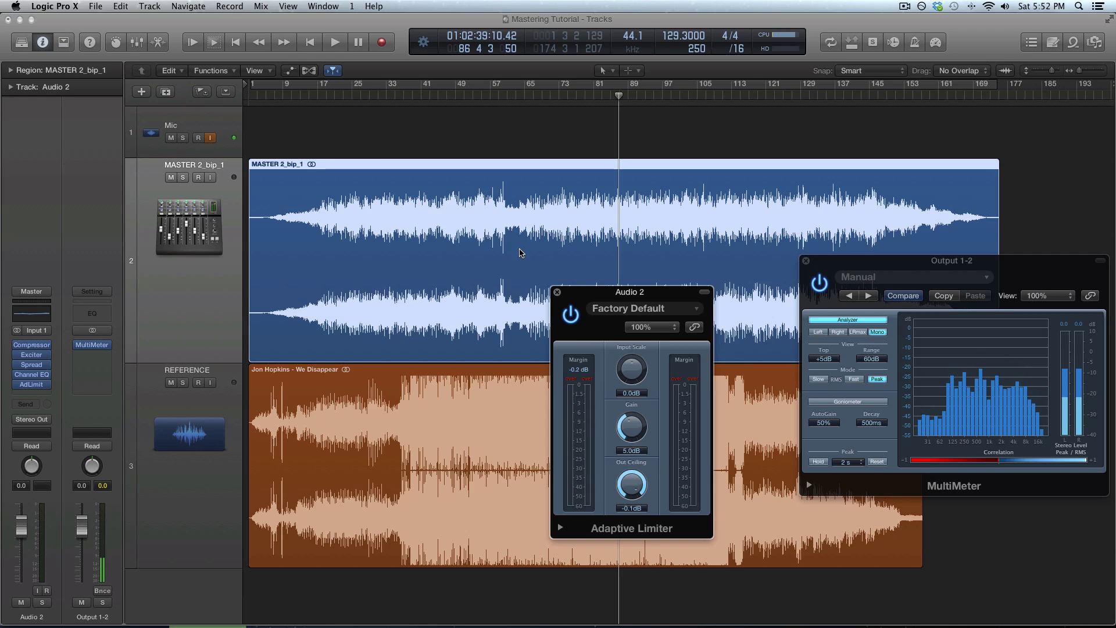
click(371, 481)
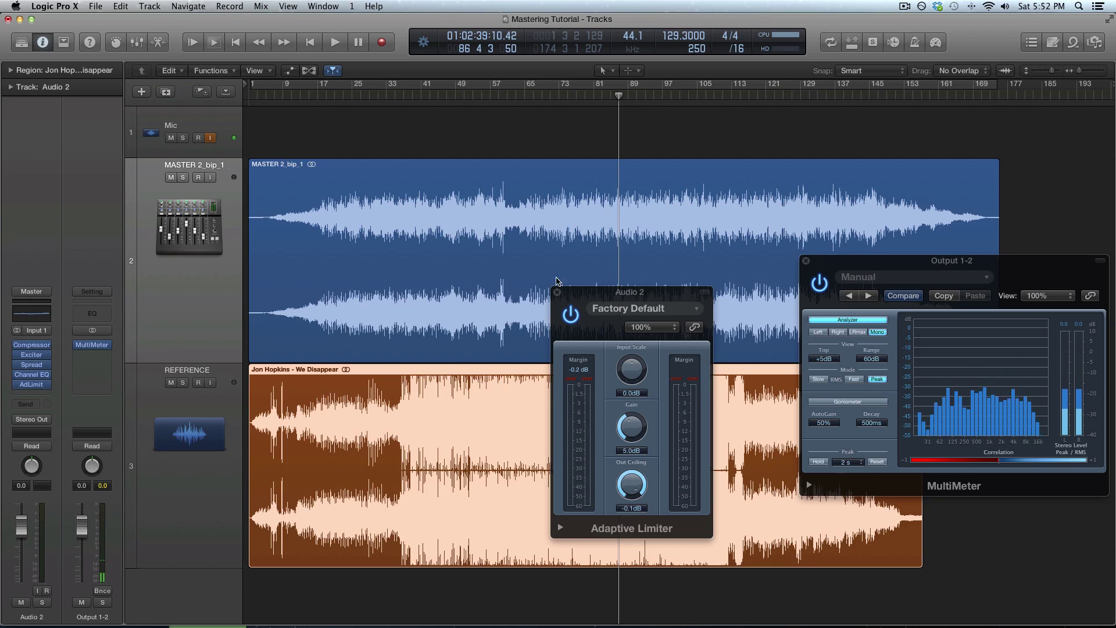
click(557, 292)
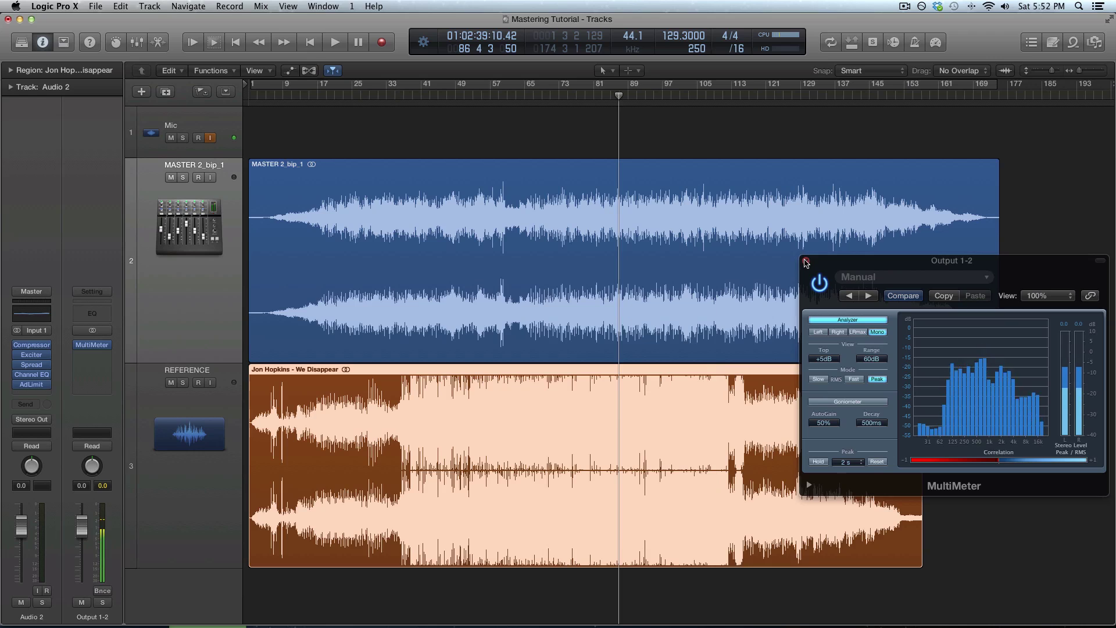
click(806, 261)
Step: Select and solo the MASTER 2_bip_1 track and turn on the cycle range spanning its full length
click(162, 308)
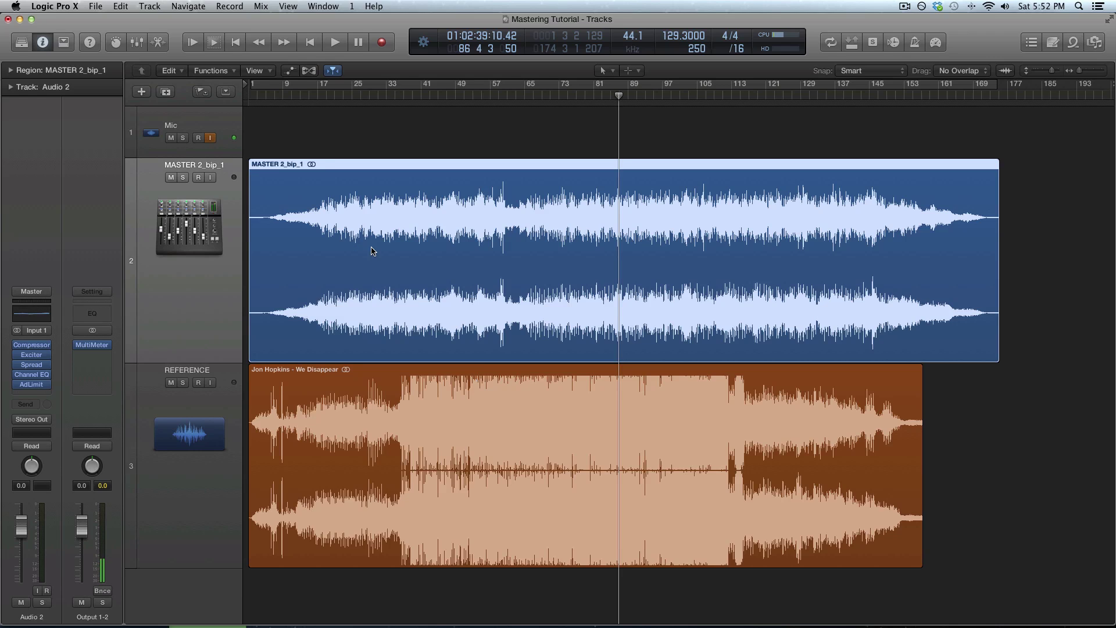
key(s)
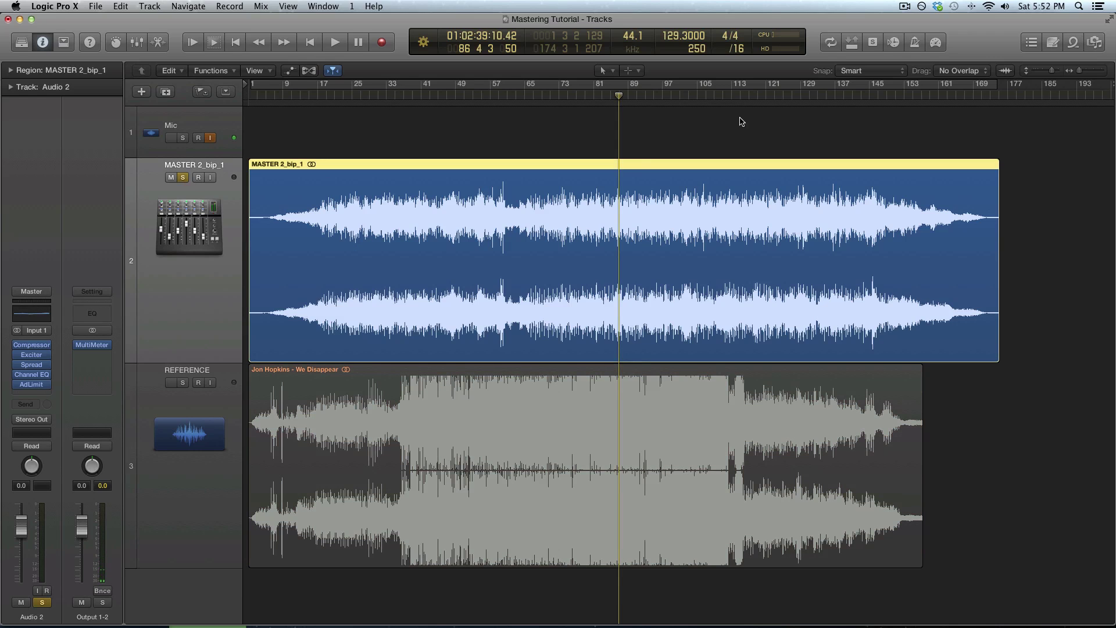
click(183, 177)
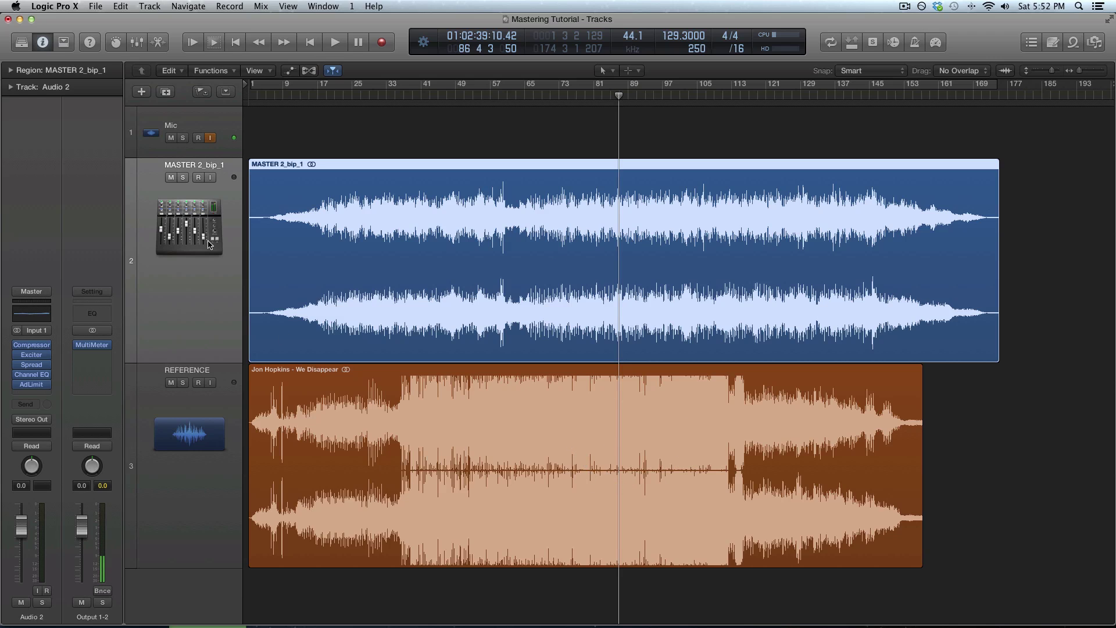
click(183, 177)
key(c)
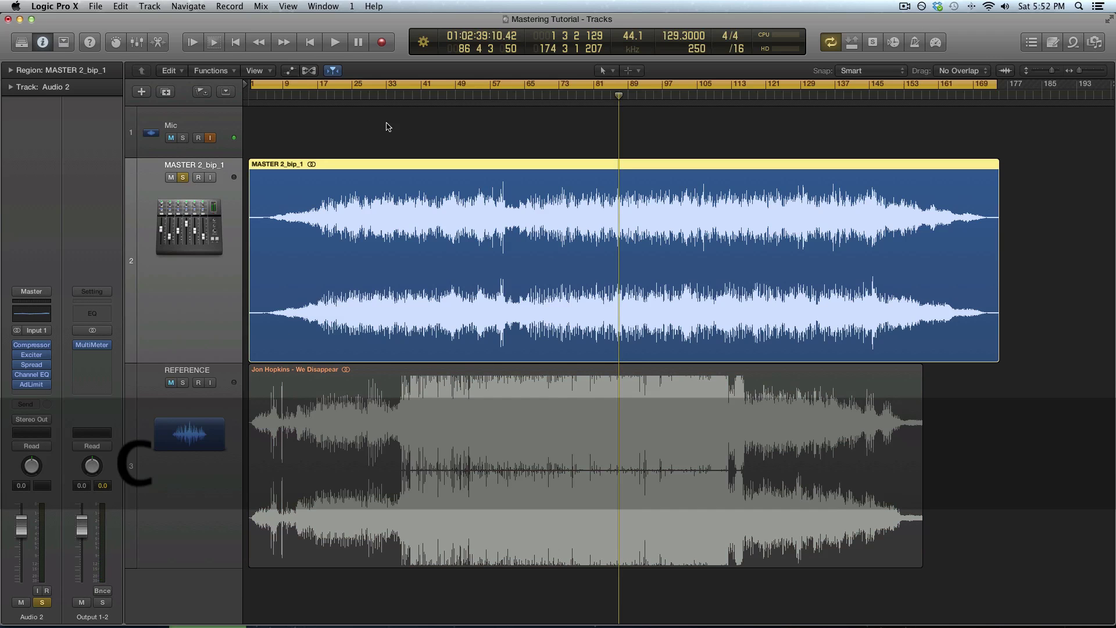
click(723, 110)
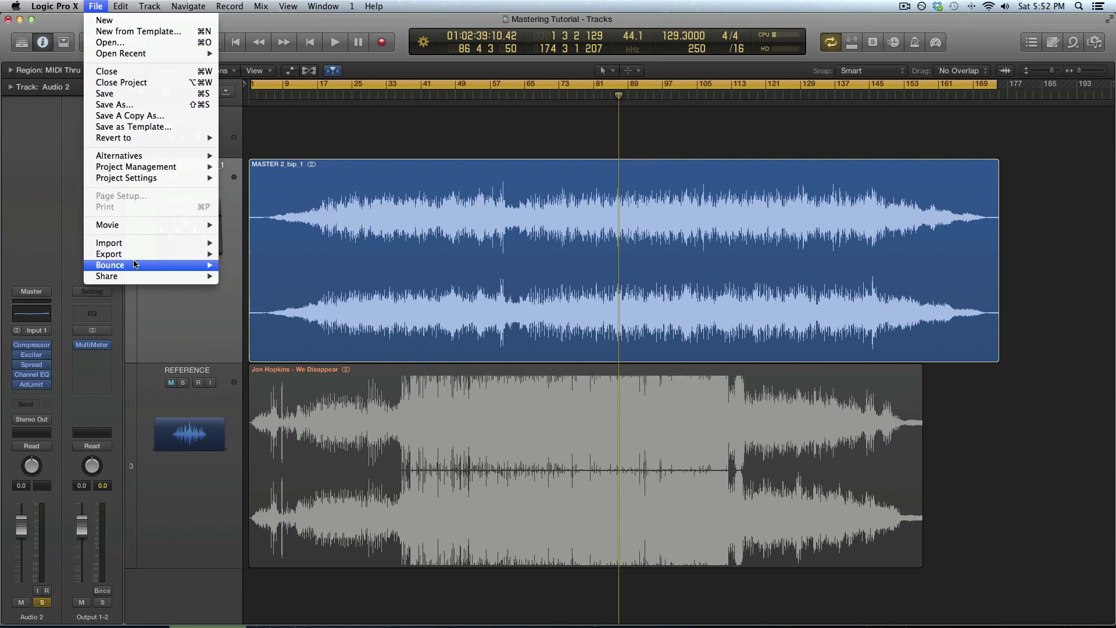
mouse_move(178, 265)
click(298, 302)
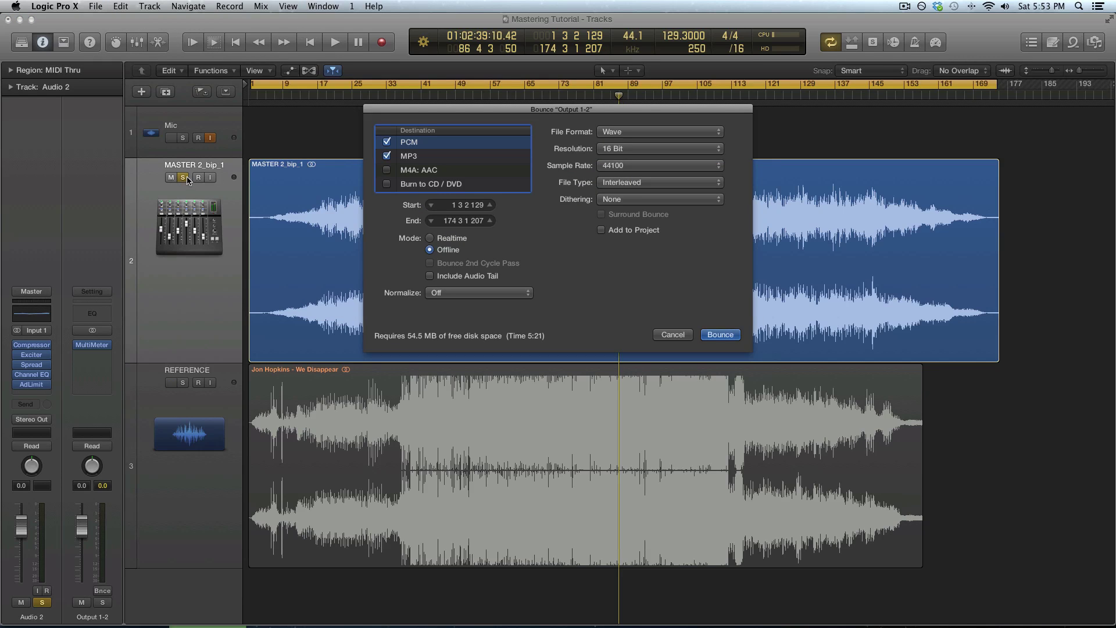
click(684, 335)
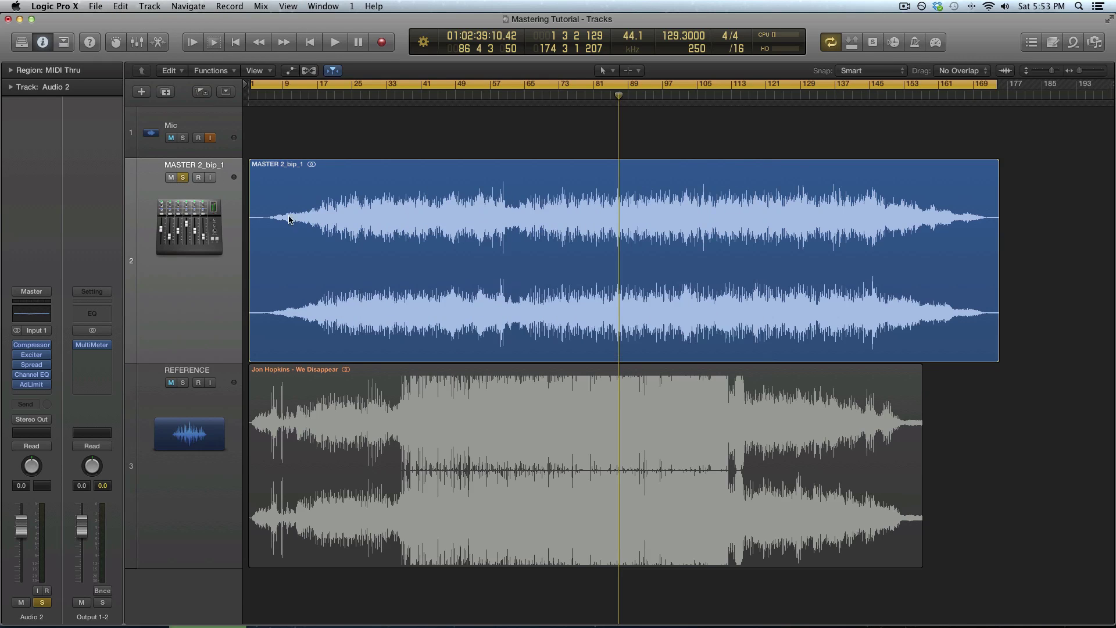
Step: Mute the REFERENCE track and solo both the Mic and MASTER 2_bip_1 tracks
click(182, 177)
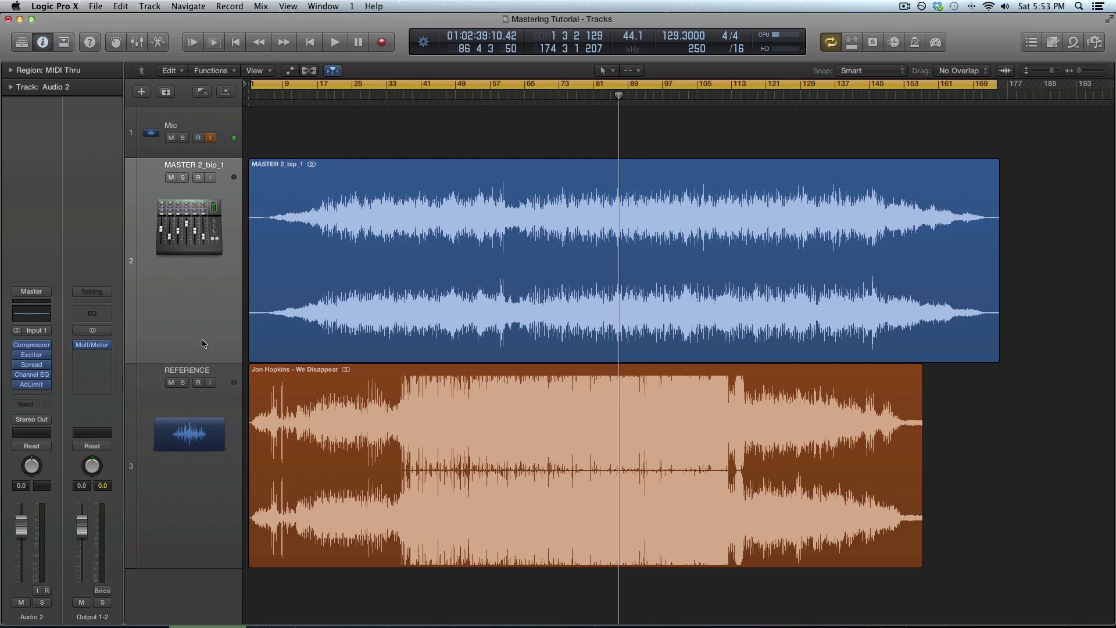
click(171, 383)
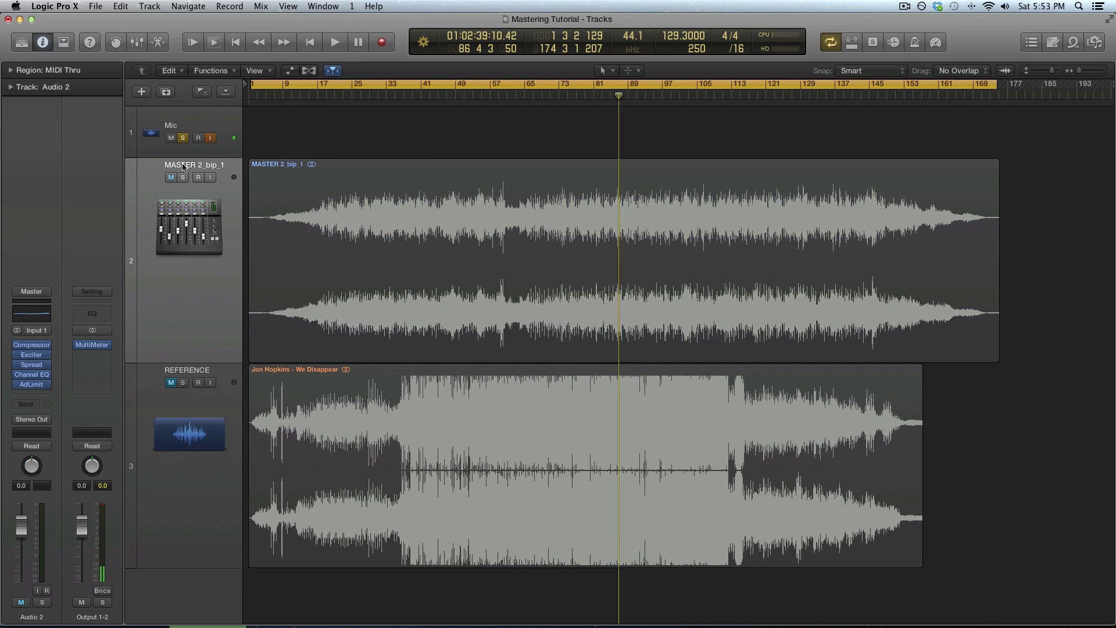
click(183, 138)
click(183, 178)
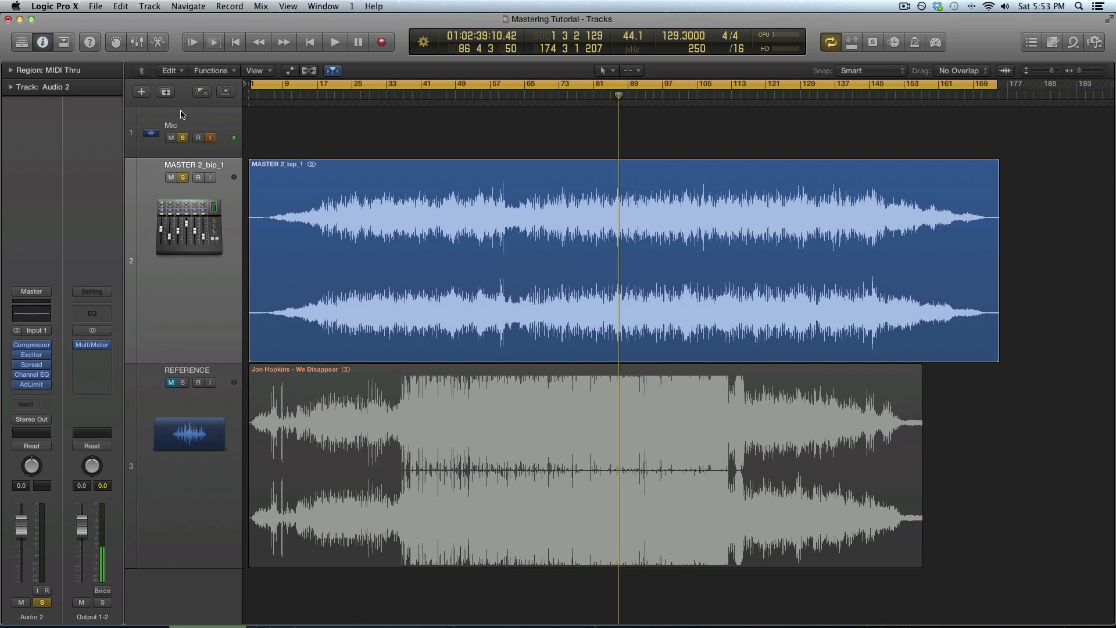
Step: Open the settings for bouncing the project and set the PCM resolution to 24 Bit
click(95, 6)
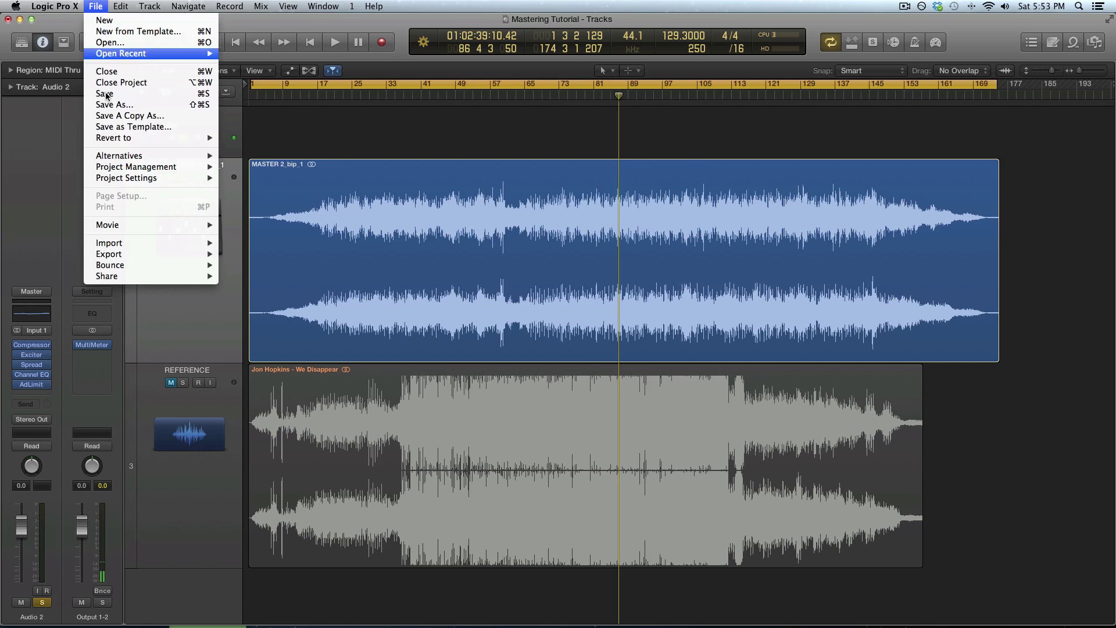
mouse_move(197, 269)
click(268, 306)
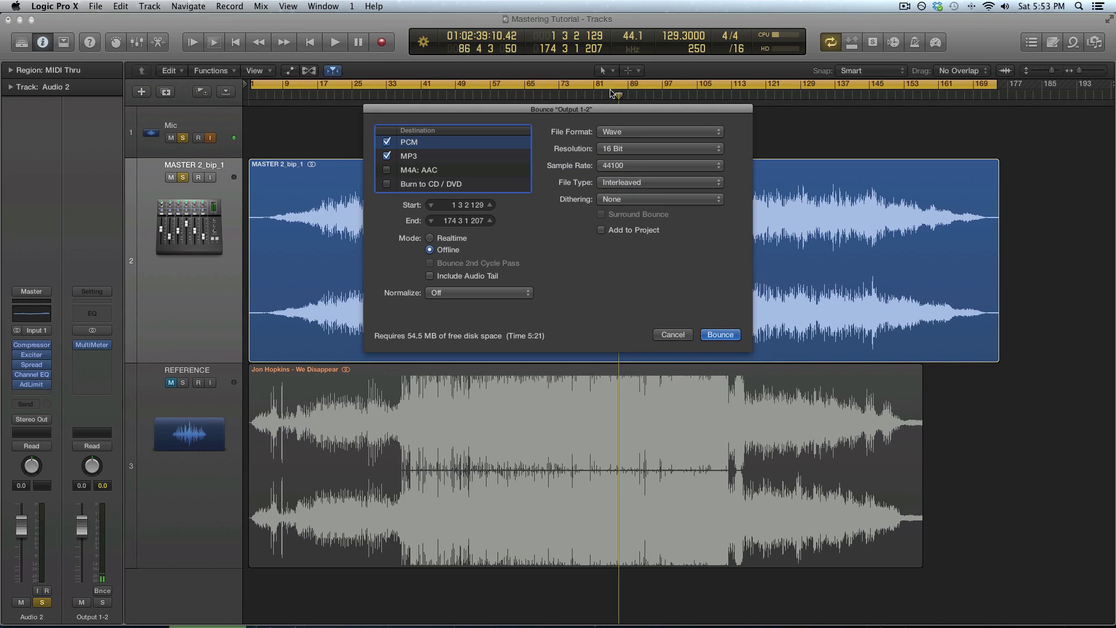
click(659, 149)
click(652, 160)
Step: Review the MP3 bounce settings and leave PCM as the only bounce destination
click(388, 143)
click(415, 157)
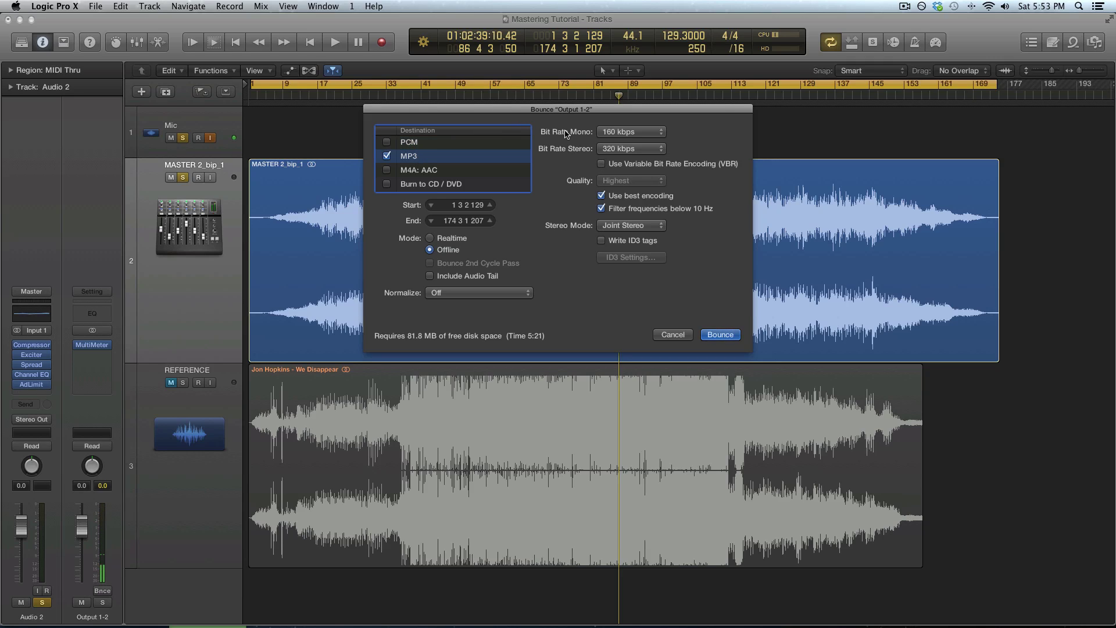
click(387, 156)
click(387, 143)
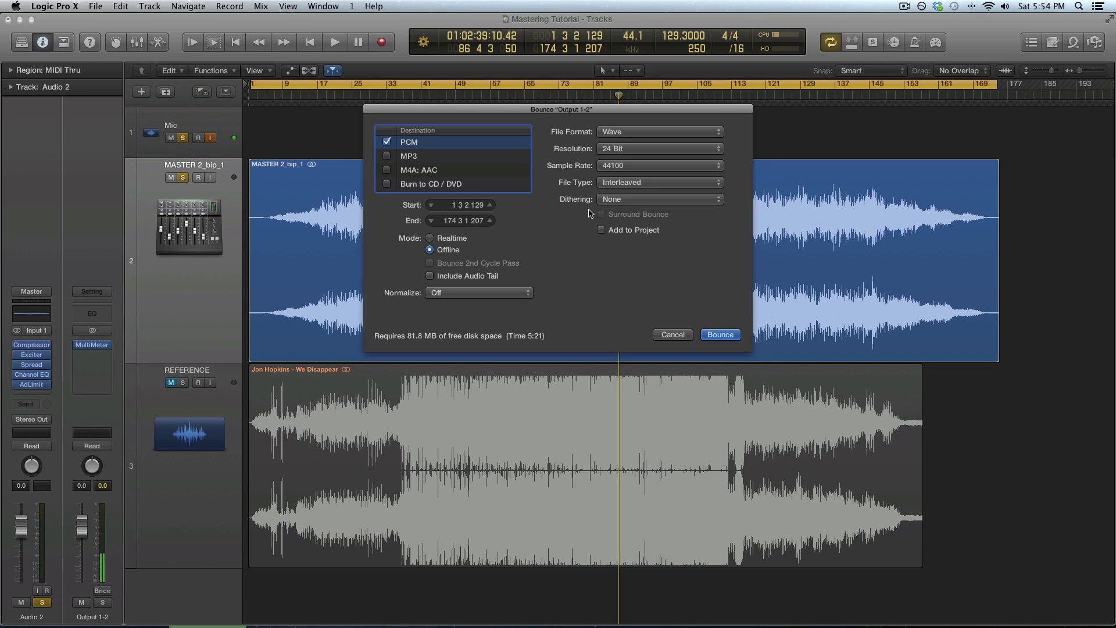
Step: Review the dithering choices and compare the Realtime and Offline bounce modes, keeping None and Offline
click(653, 204)
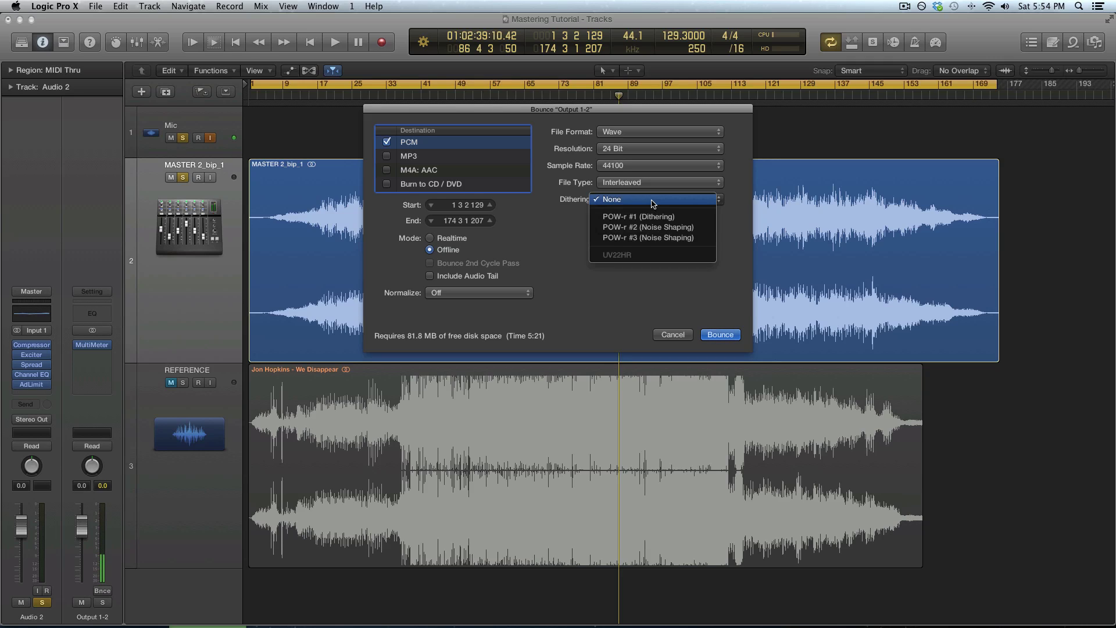
click(566, 232)
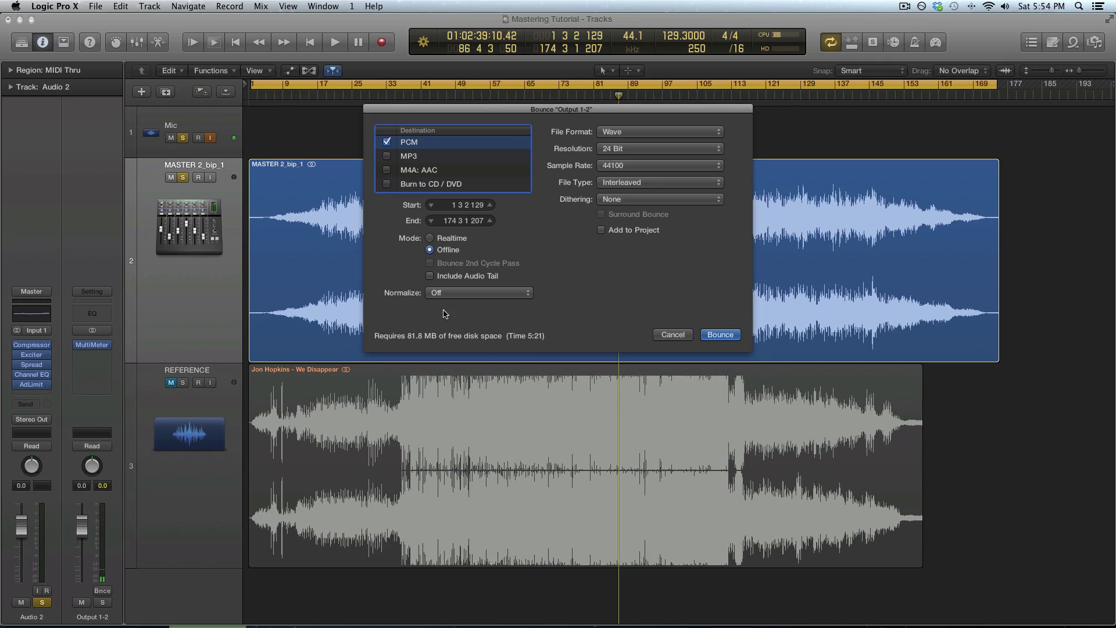
click(430, 238)
click(431, 250)
click(430, 239)
click(431, 250)
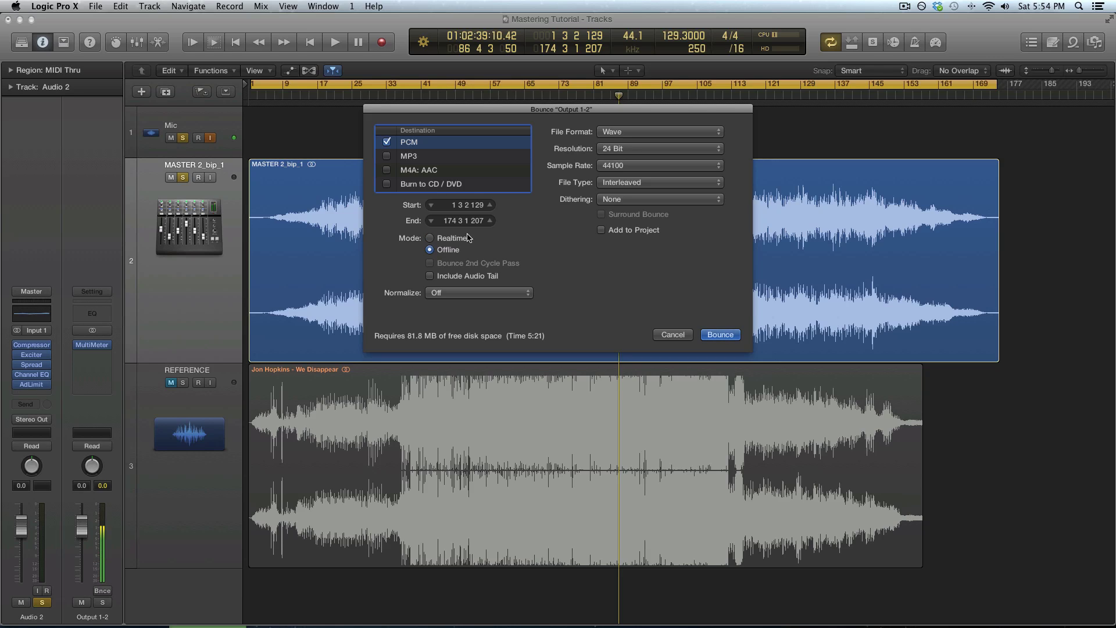
Step: Bounce the project to the Bounces folder under the name TUTORIAL MASTER
click(720, 336)
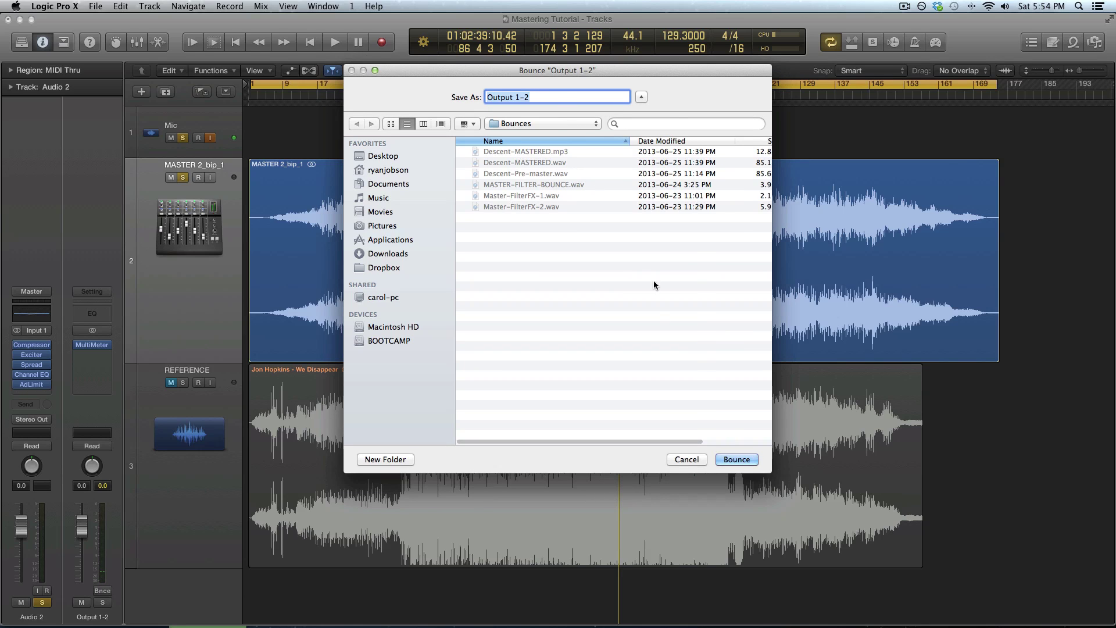
text(TUTORIAL MASTER)
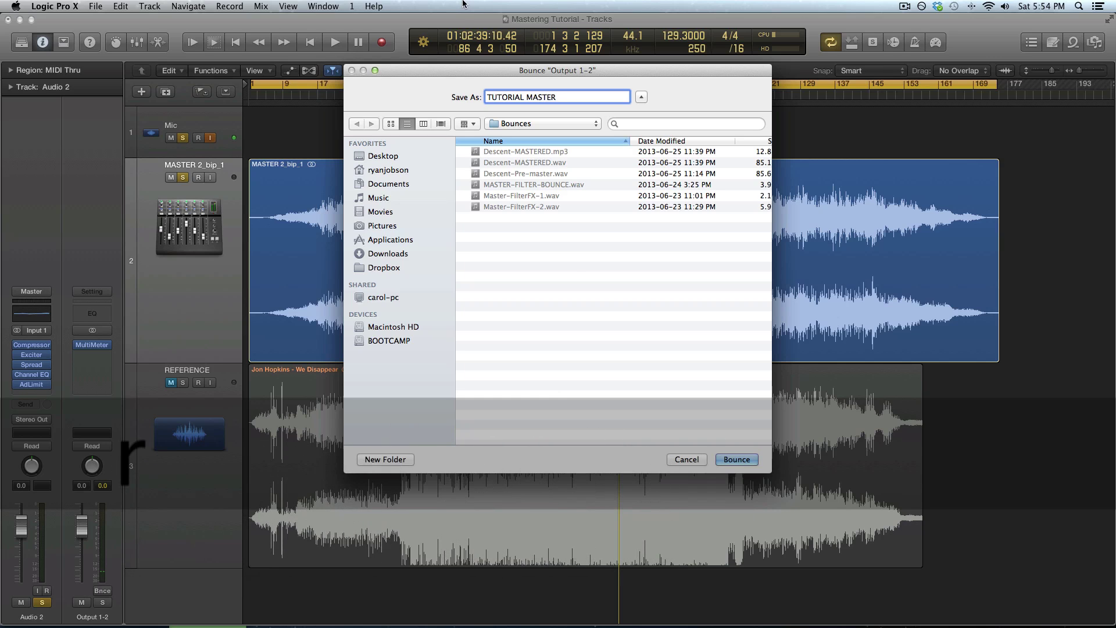
click(737, 460)
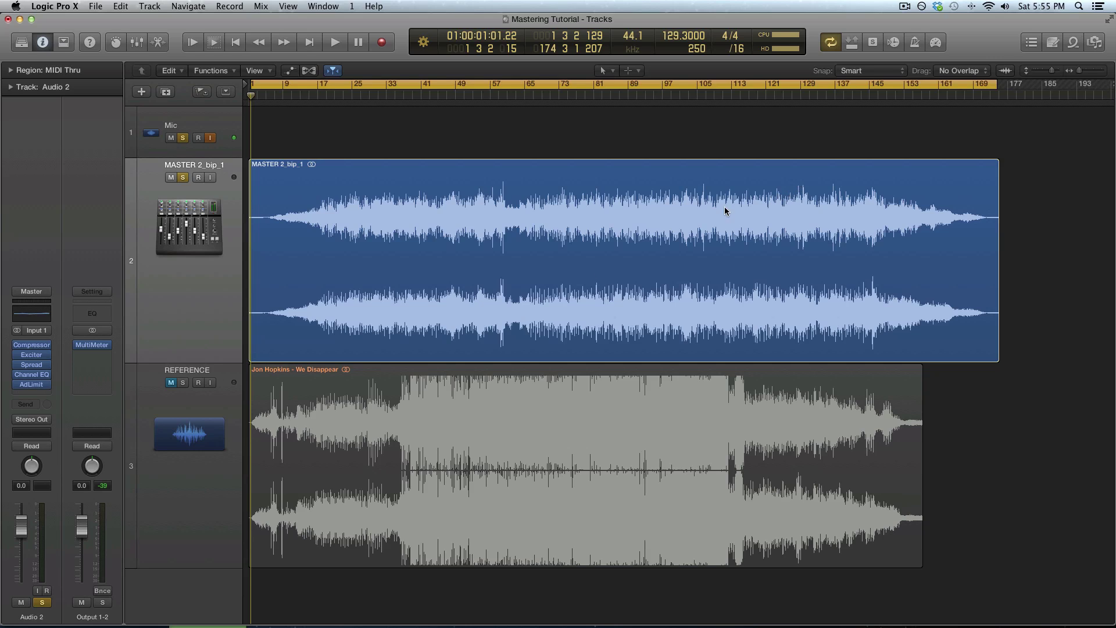
Step: Create one new audio track below MASTER 2_bip_1 with its output set to Output 1 + 2
click(142, 92)
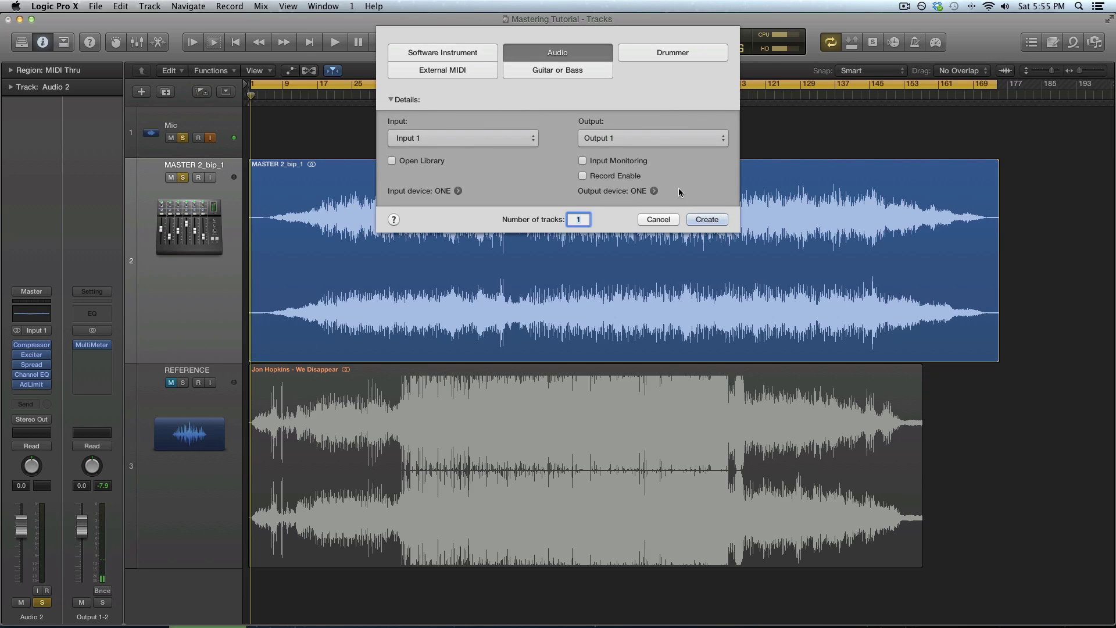
click(706, 138)
mouse_move(636, 167)
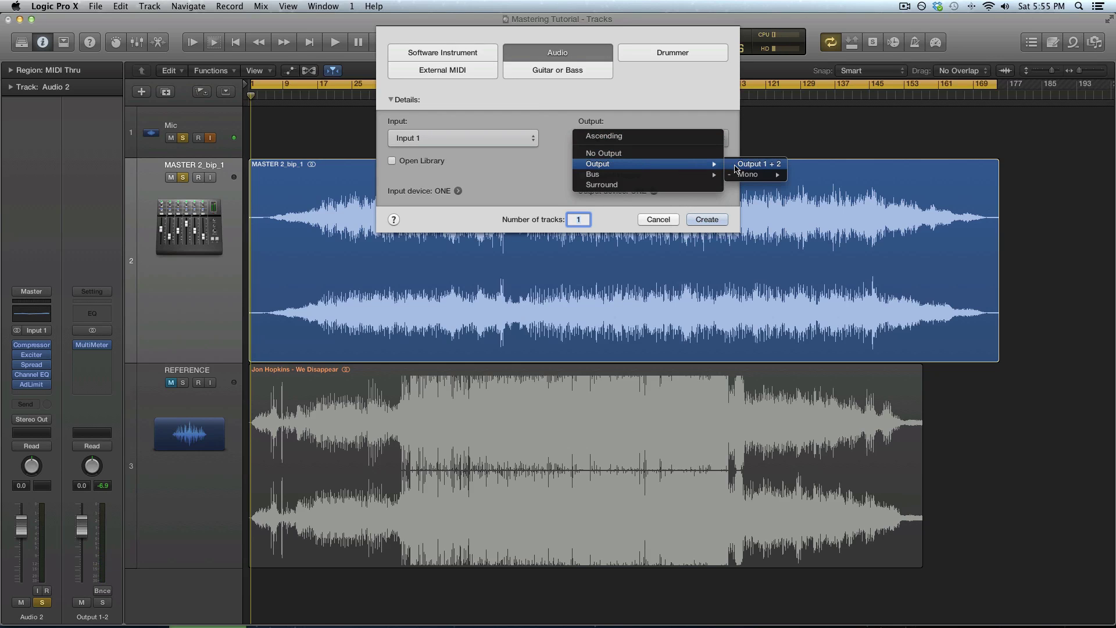
click(750, 164)
click(716, 222)
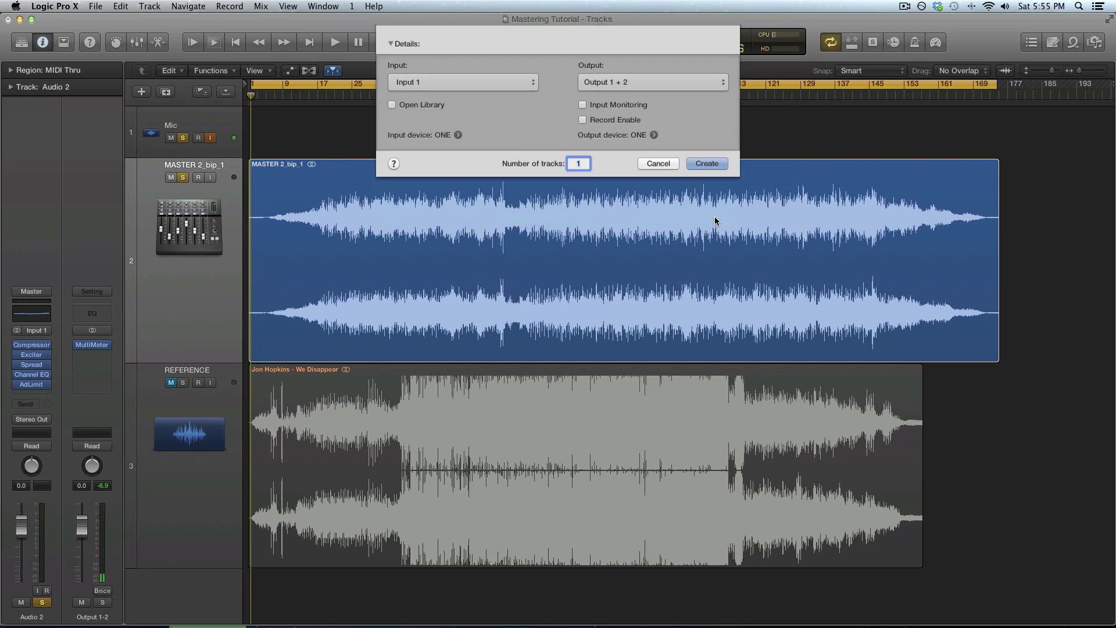
Step: Unsolo the MASTER 2_bip_1 and Mic tracks
scroll(565, 432, down, 5)
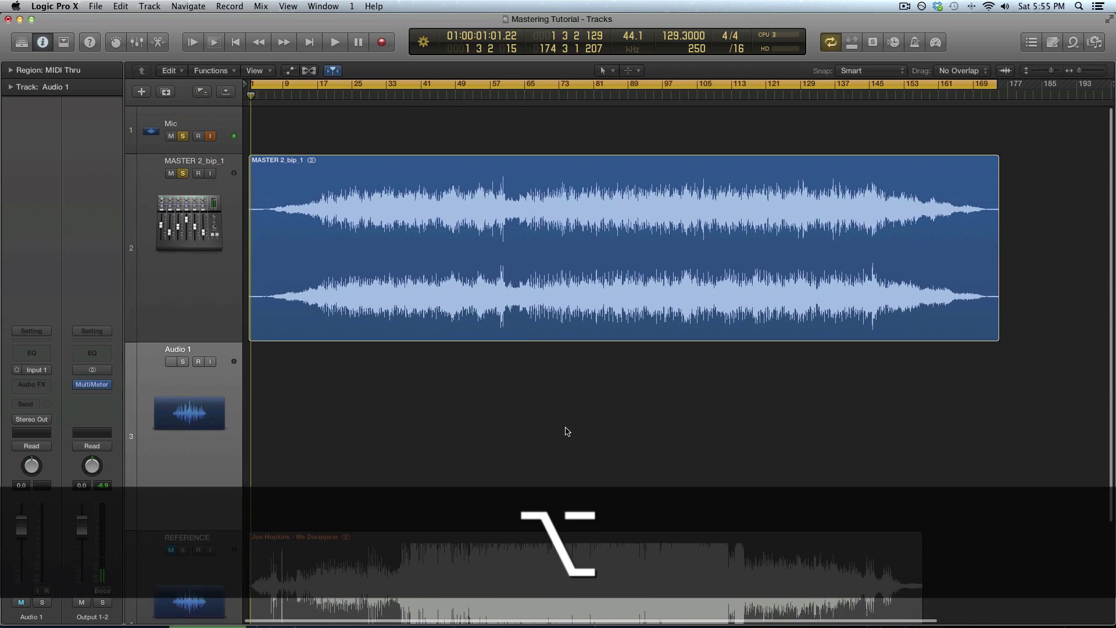
scroll(565, 432, down, 2)
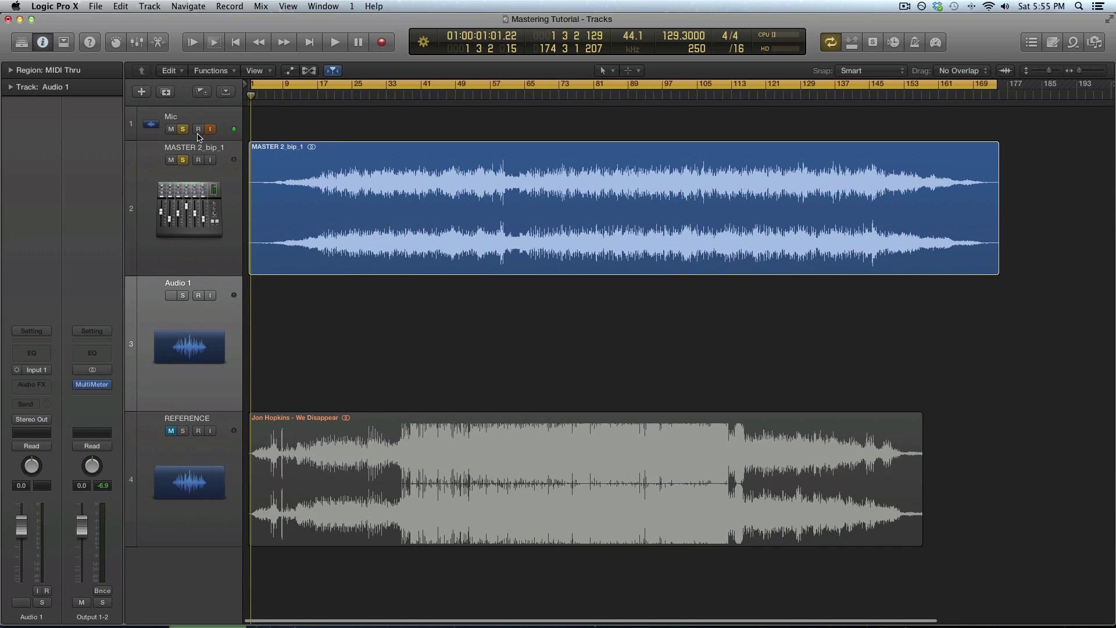
click(182, 161)
click(183, 129)
click(844, 147)
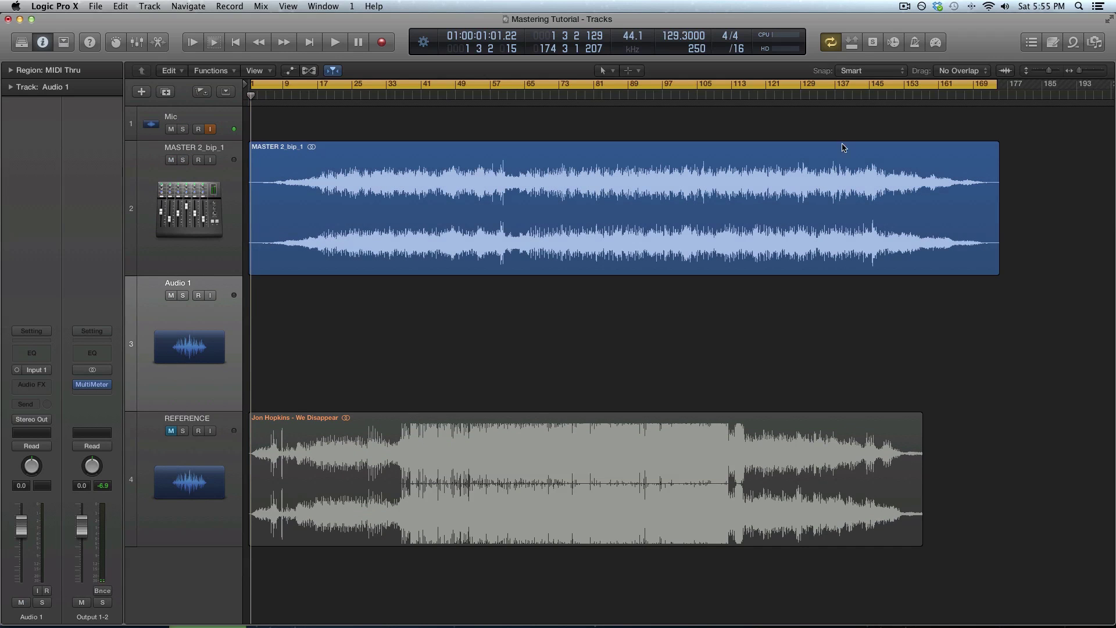
Step: Place TUTORIAL MASTER.wav from the Bounces folder at the start of the new audio track and close the file browser
click(1099, 43)
click(1073, 70)
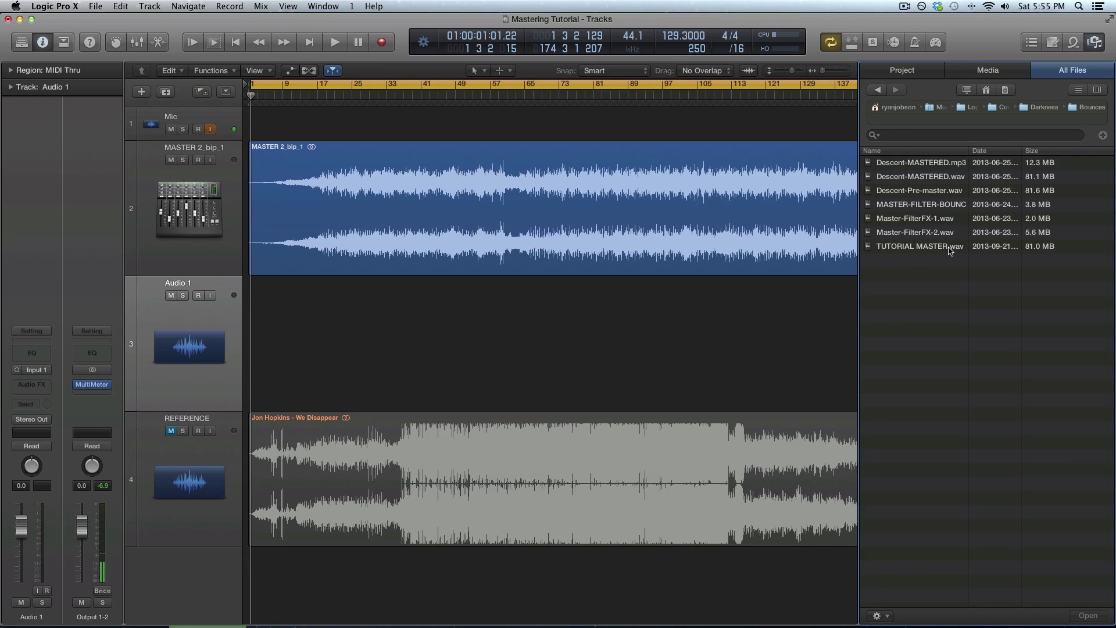
drag(949, 250, 257, 333)
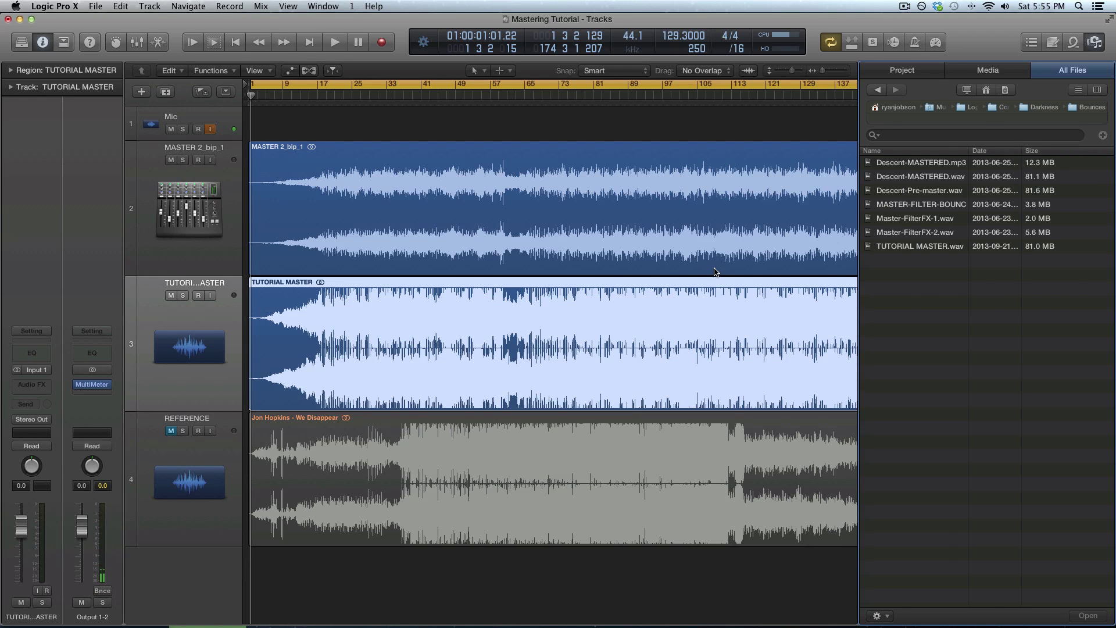
key(b)
key(b)
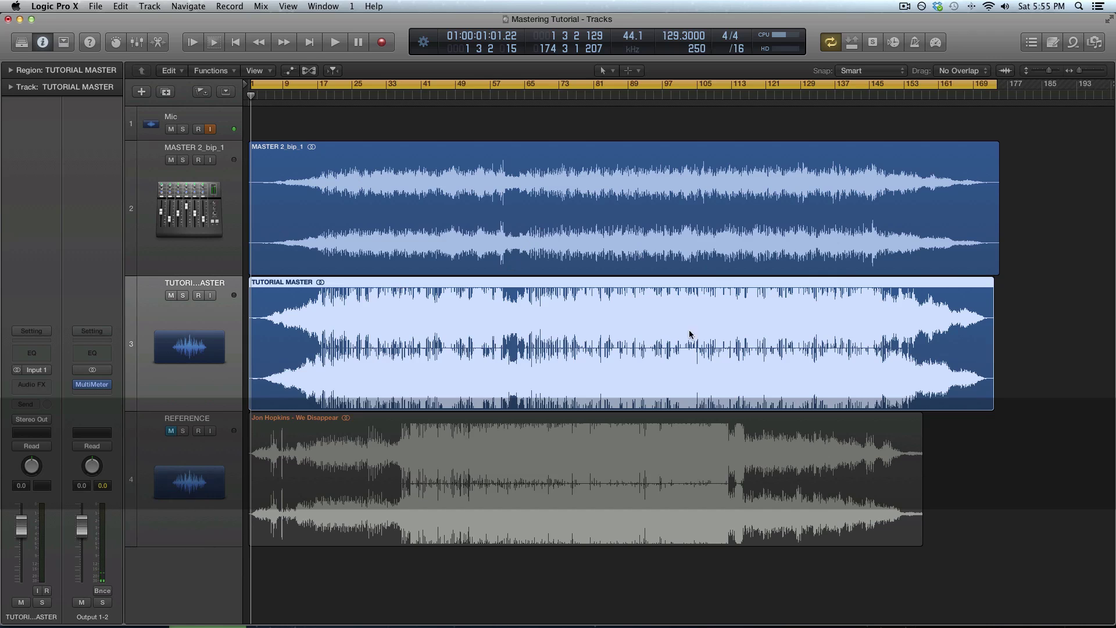
Step: Compare the waveforms of MASTER 2_bip_1, TUTORIAL MASTER and REFERENCE along the timeline
click(1064, 308)
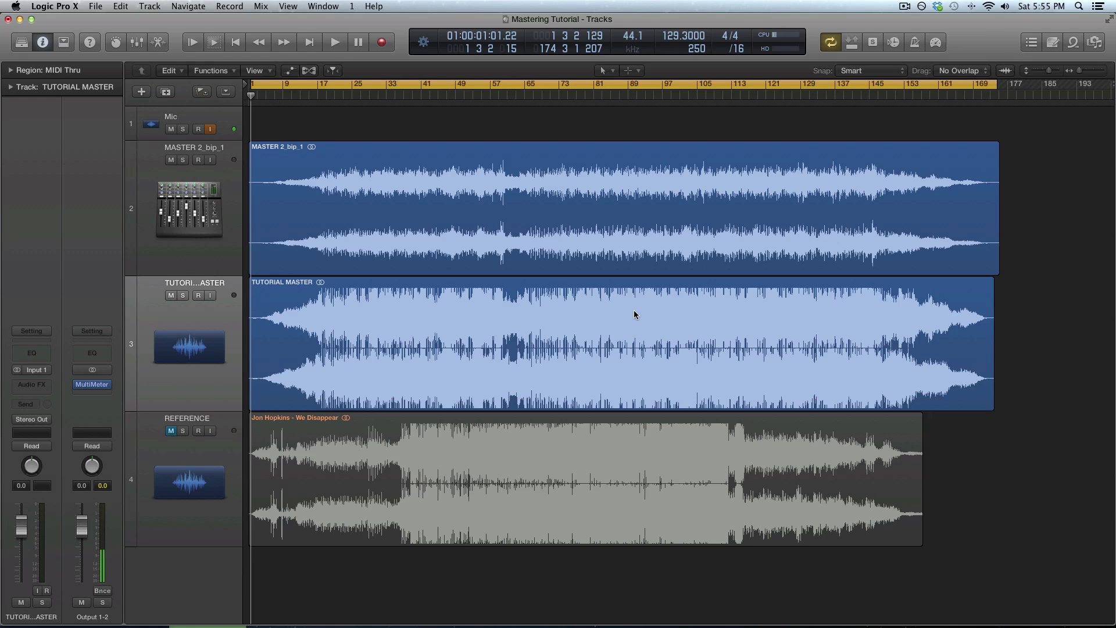
click(561, 171)
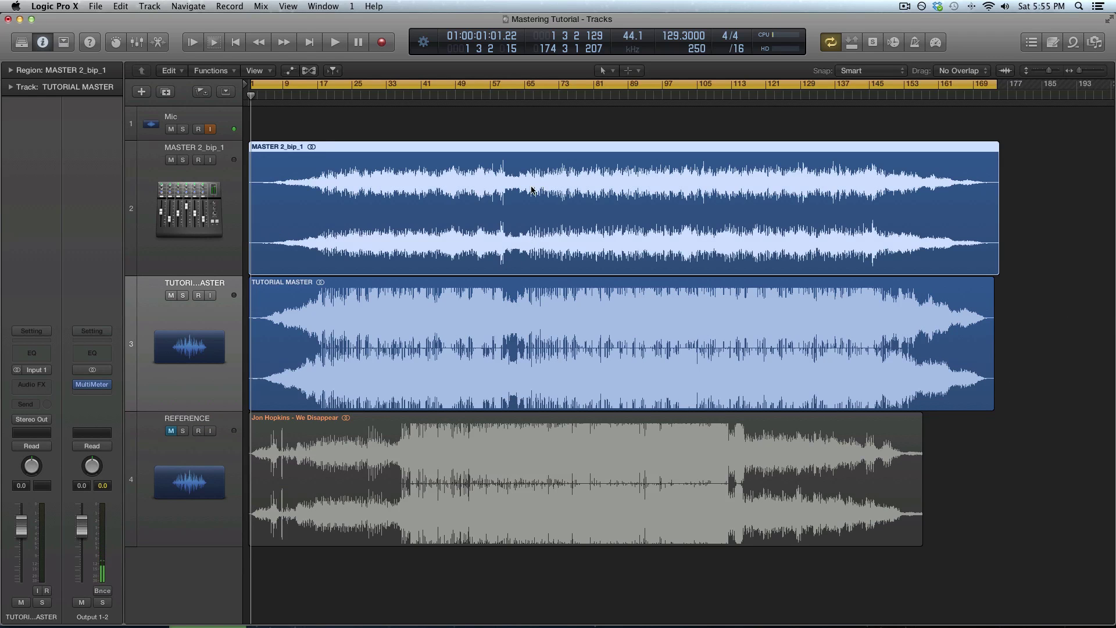
click(570, 300)
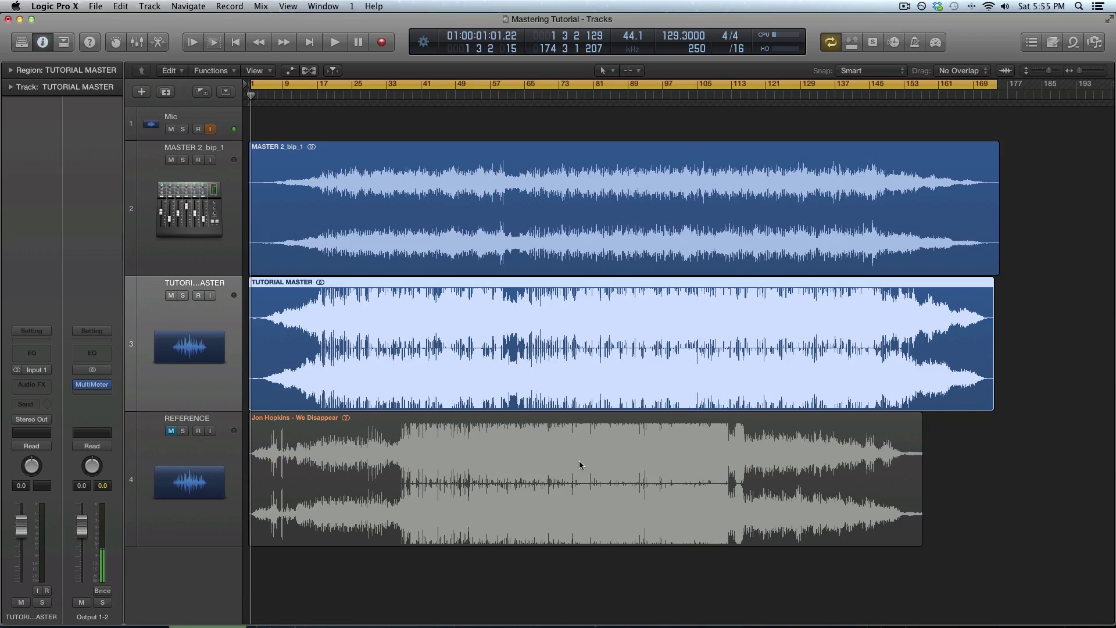
scroll(547, 385, up, 5)
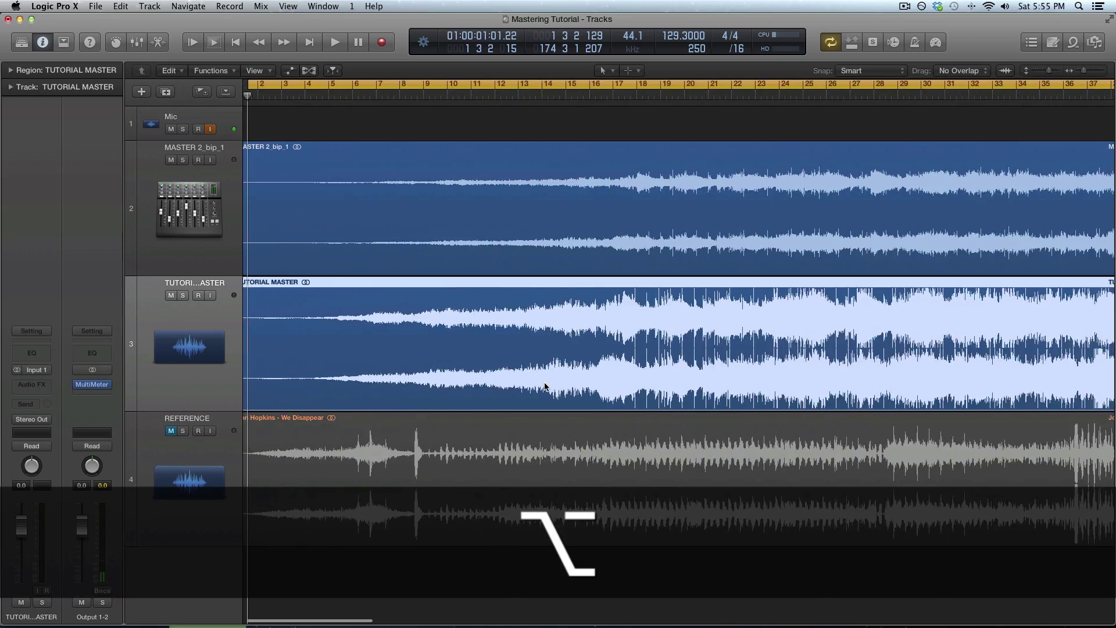
scroll(544, 385, right, 10)
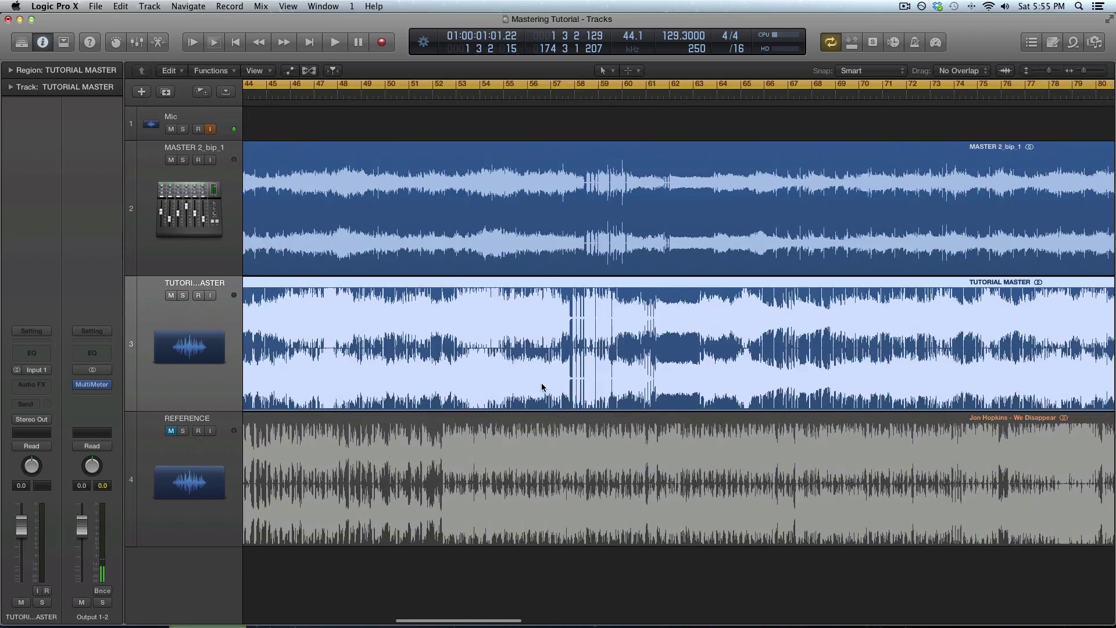
scroll(542, 387, right, 6)
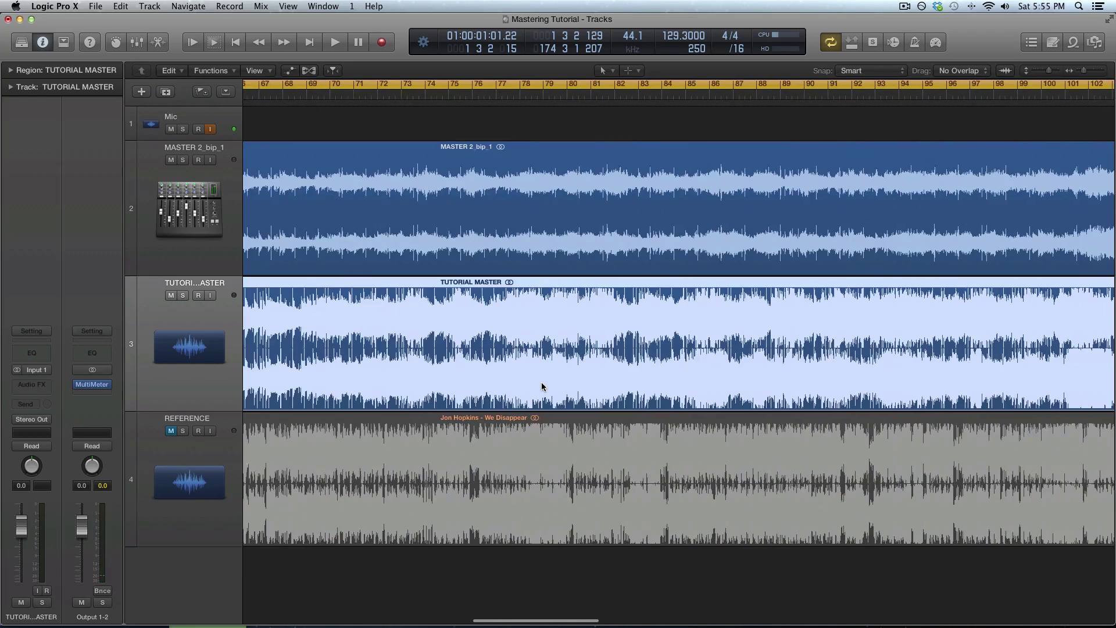
scroll(542, 387, right, 5)
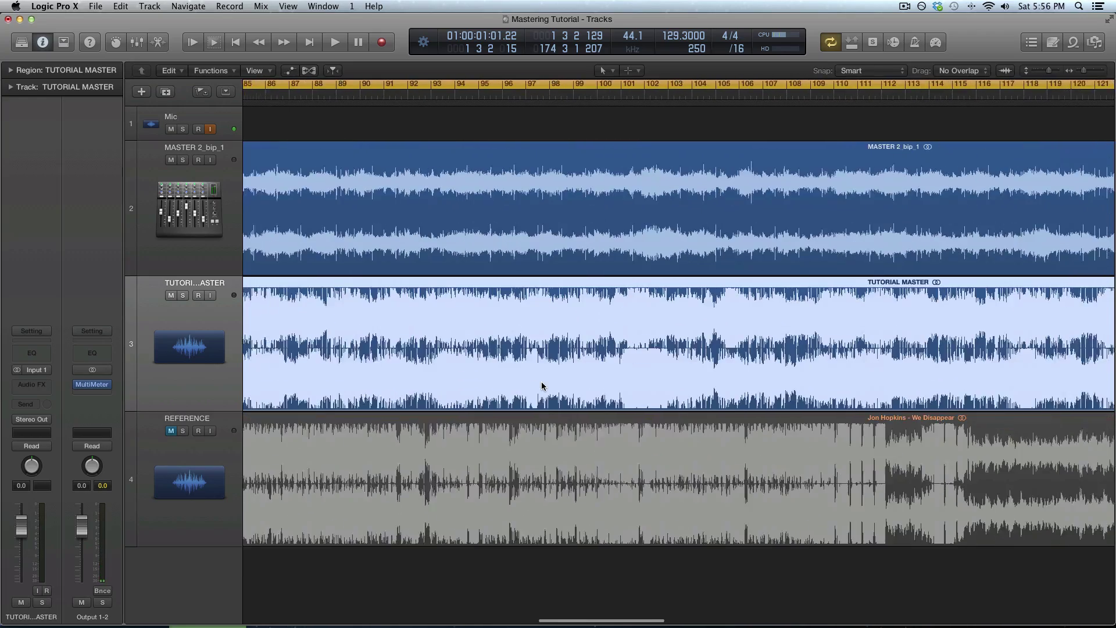
scroll(542, 385, right, 3)
scroll(542, 386, left, 4)
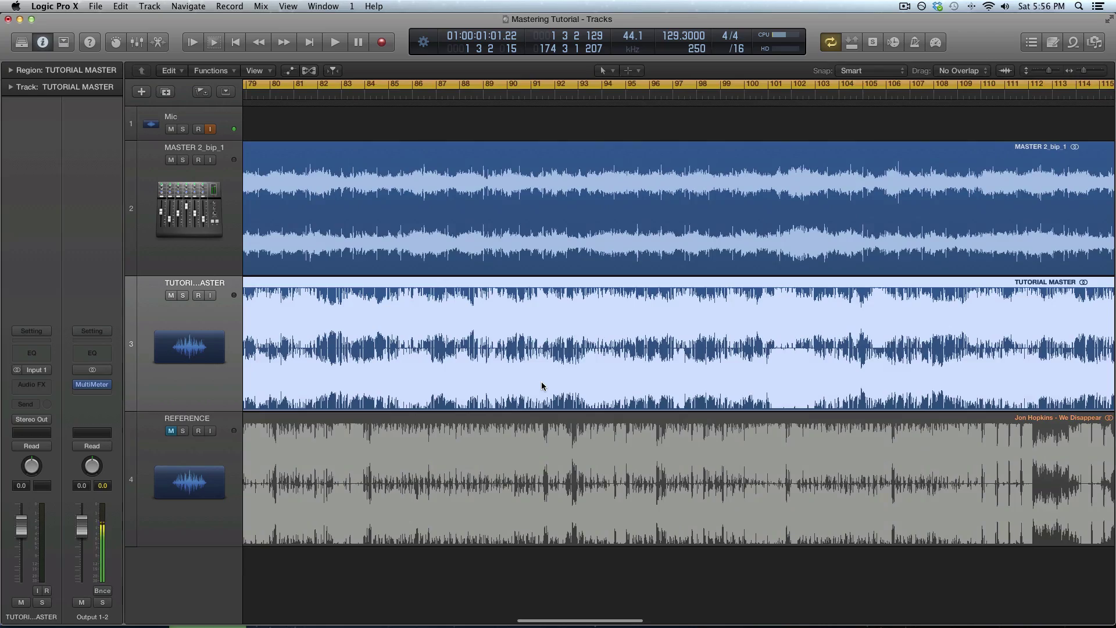
alt+scroll(542, 382, down, 3)
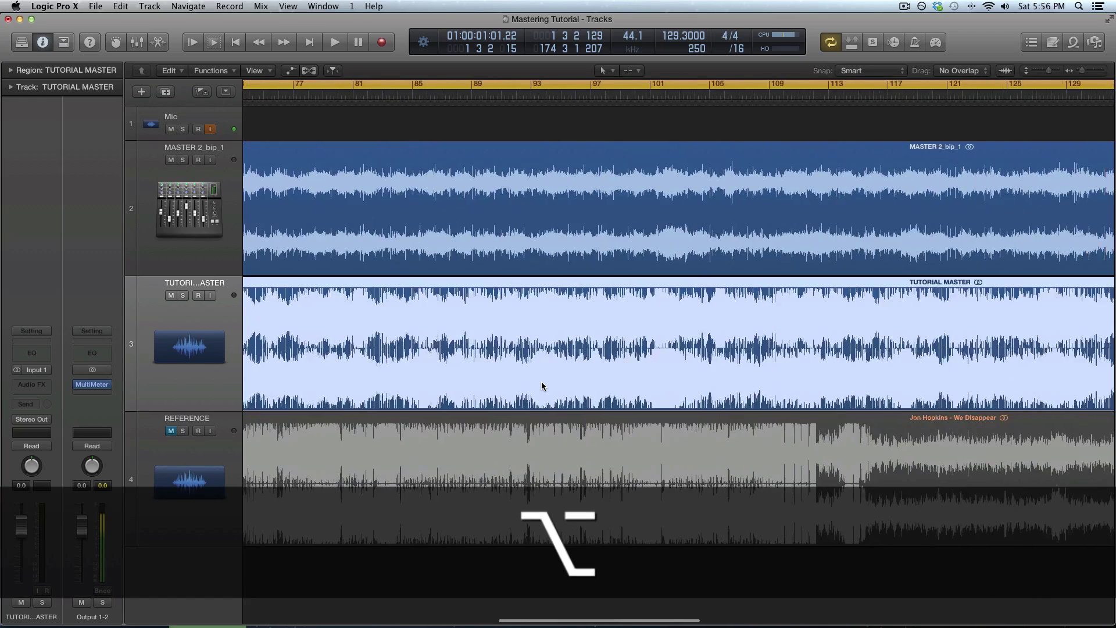
alt+scroll(542, 384, down, 4)
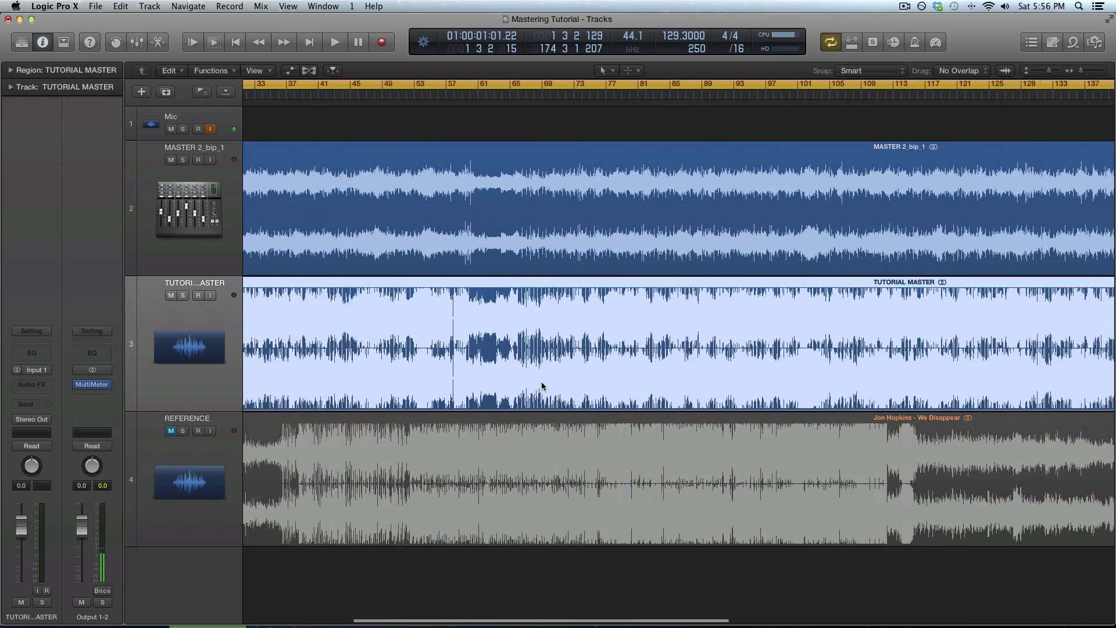
Step: Solo the TUTORIAL MASTER track and play it from about bar 66 with cycle mode turned off
alt+scroll(550, 320, up, 5)
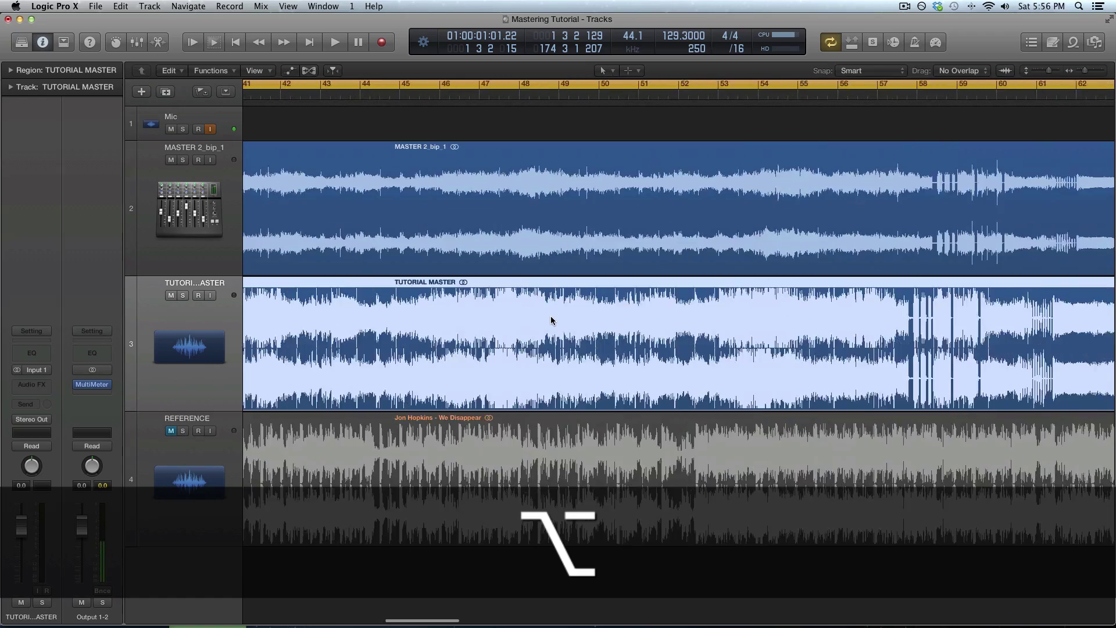
scroll(551, 320, right, 10)
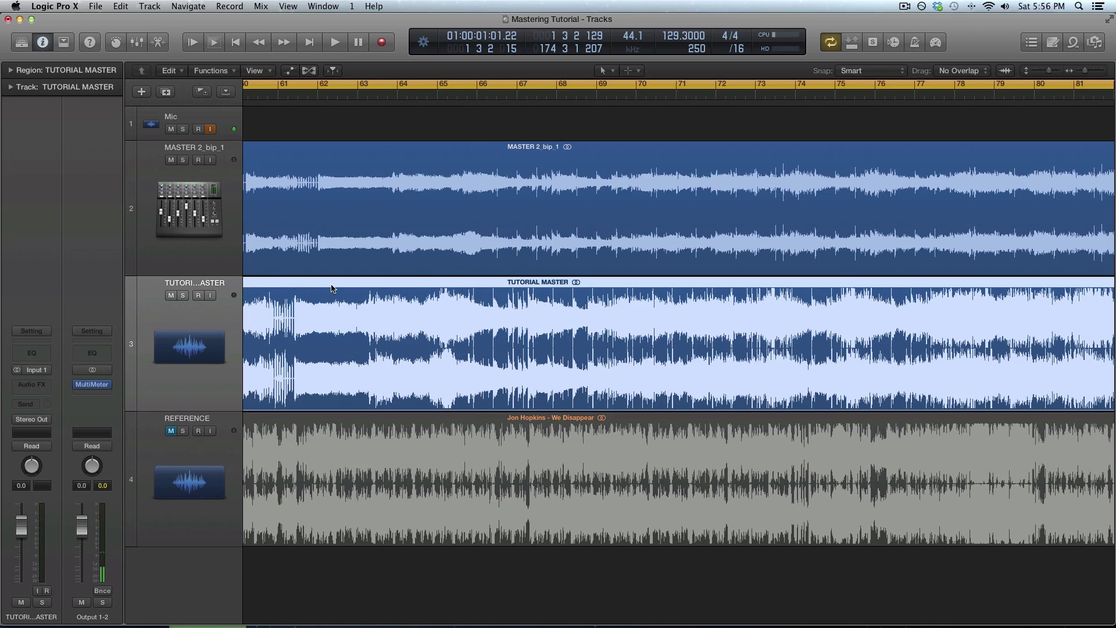
click(182, 296)
click(182, 296)
click(184, 297)
click(507, 95)
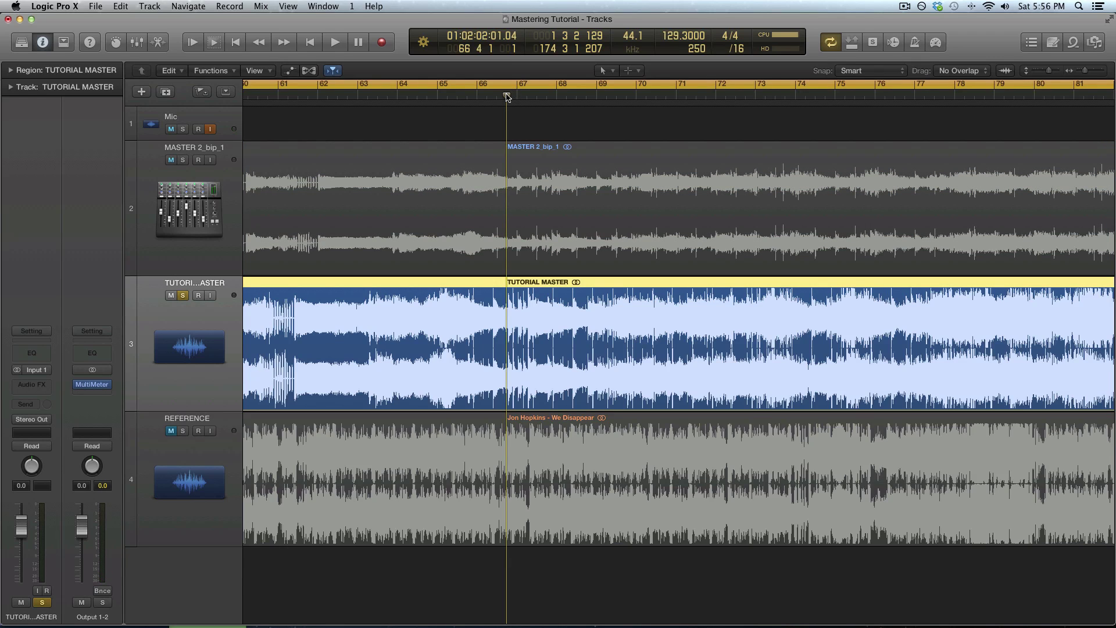
key(c)
key(space)
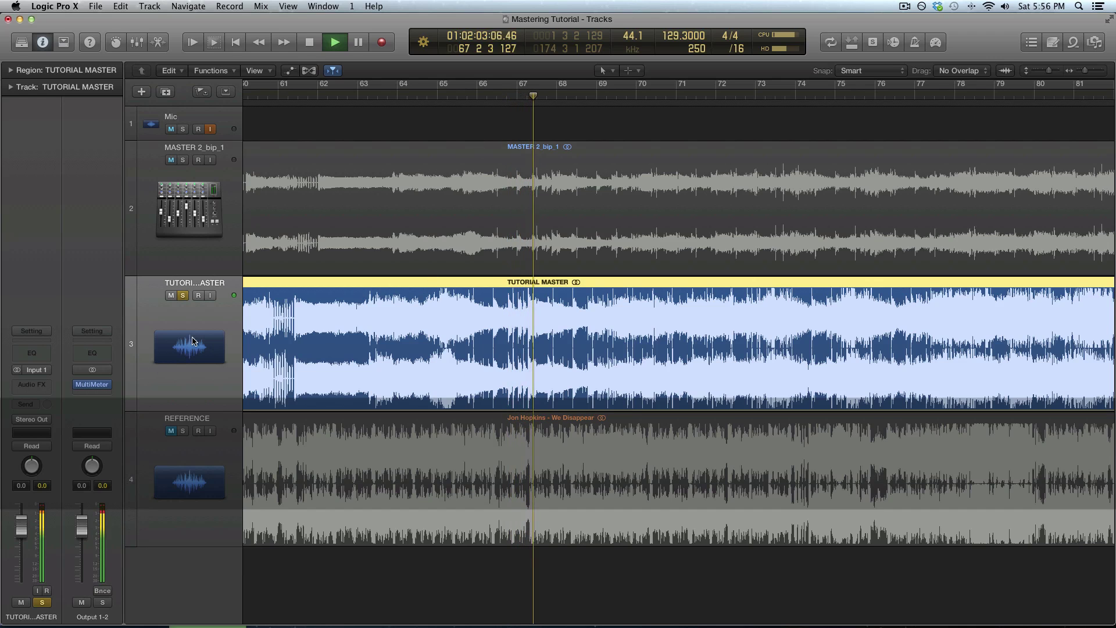
Step: Open the MultiMeter on Output 1-2 and check TUTORIAL MASTER's levels during playback from about bars 78 and 89
click(91, 385)
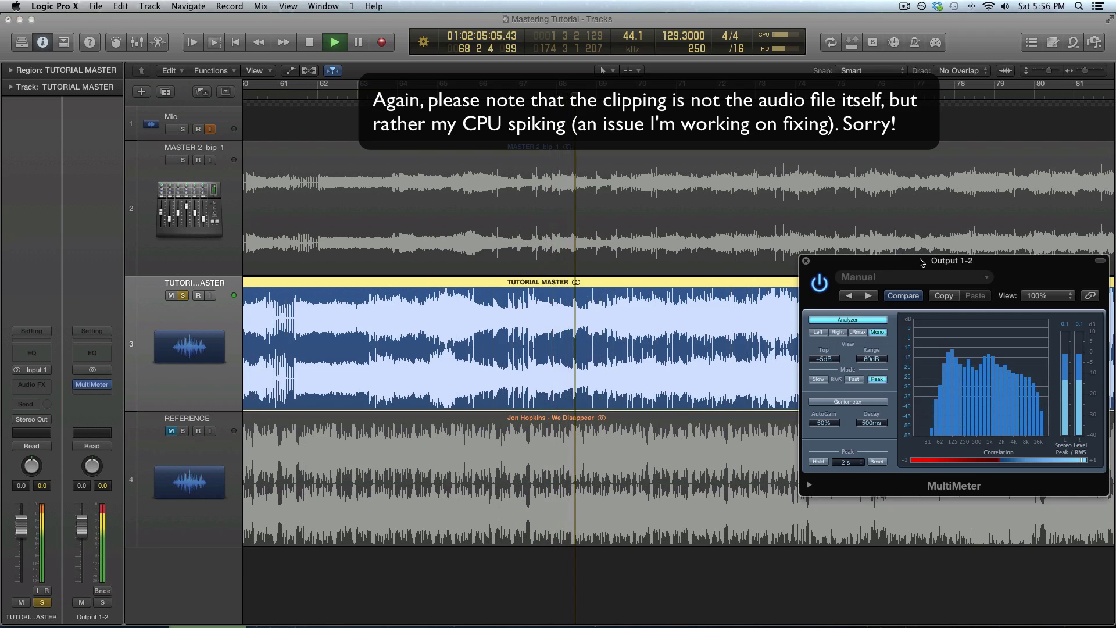
drag(922, 263, 873, 367)
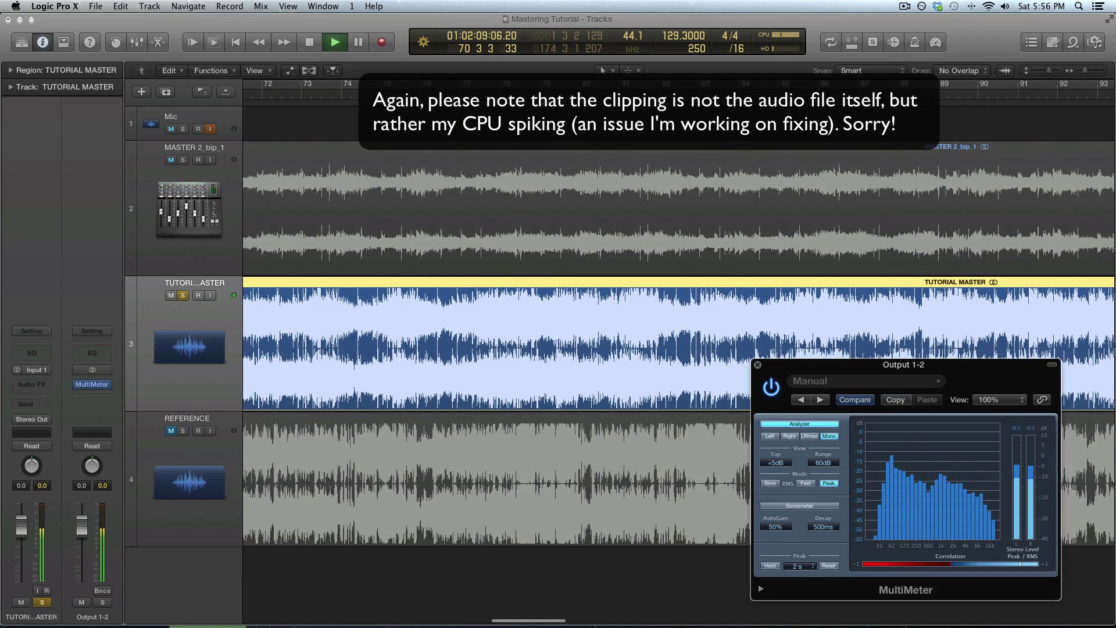
click(500, 99)
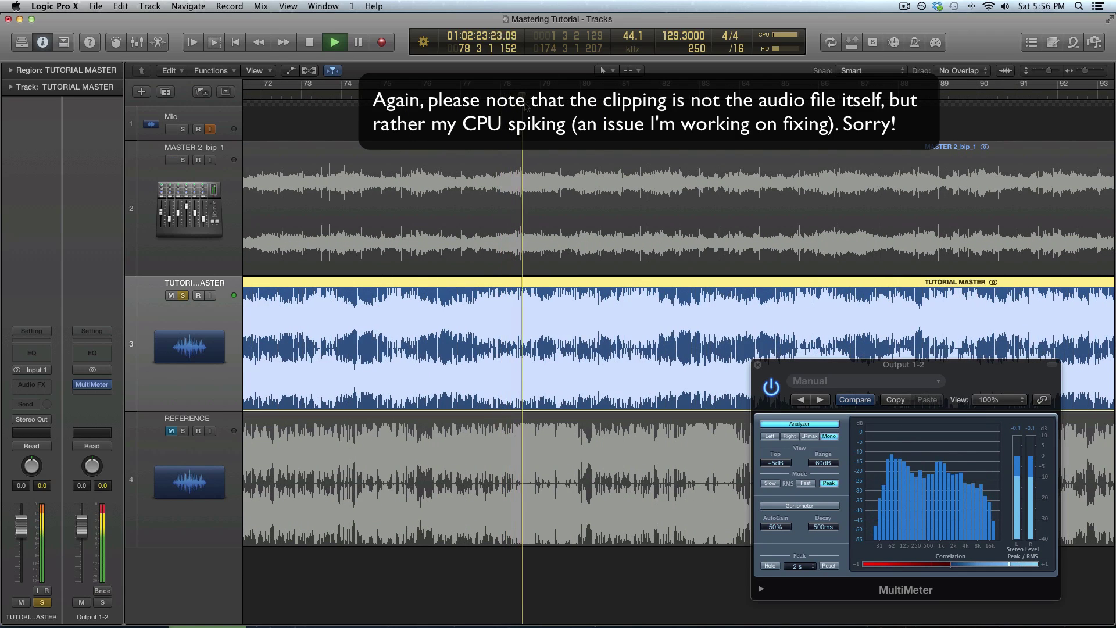
drag(883, 373, 897, 337)
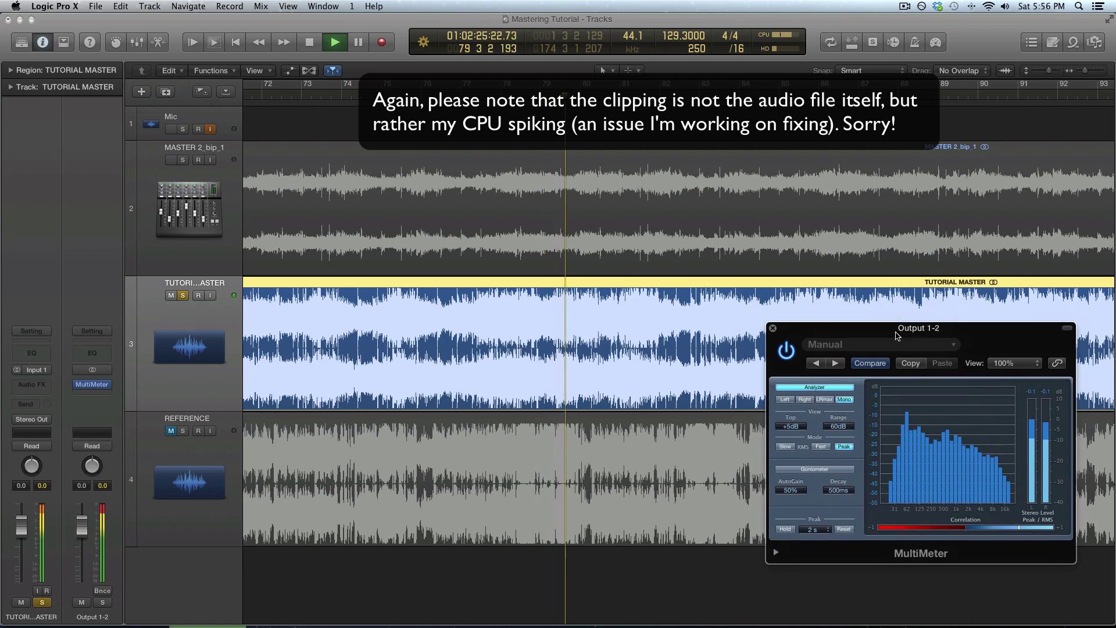
click(937, 96)
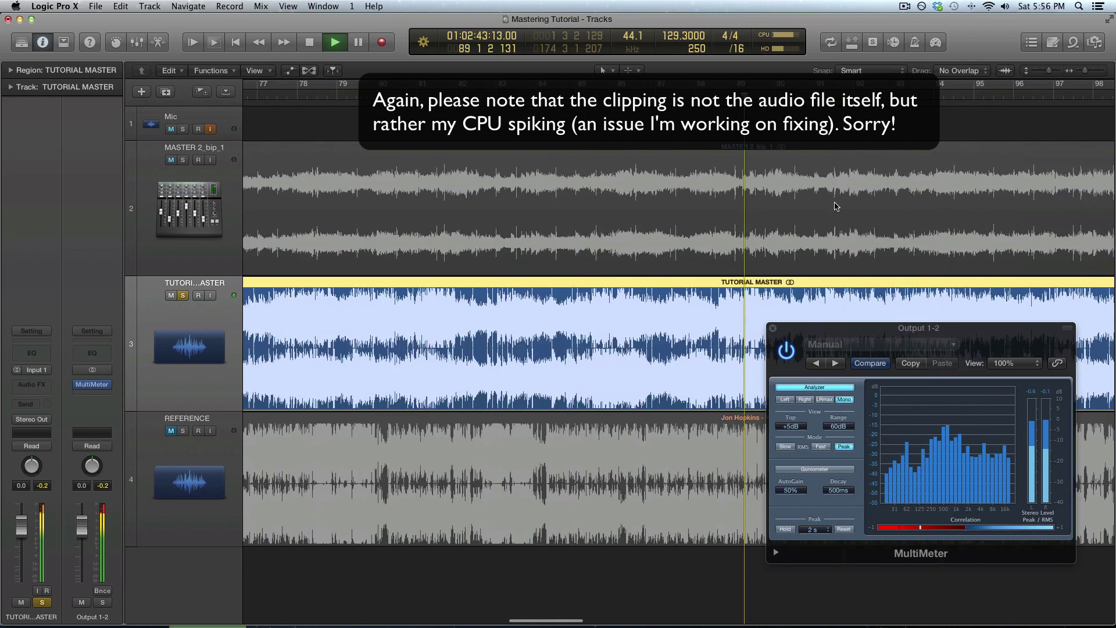
drag(935, 327, 410, 155)
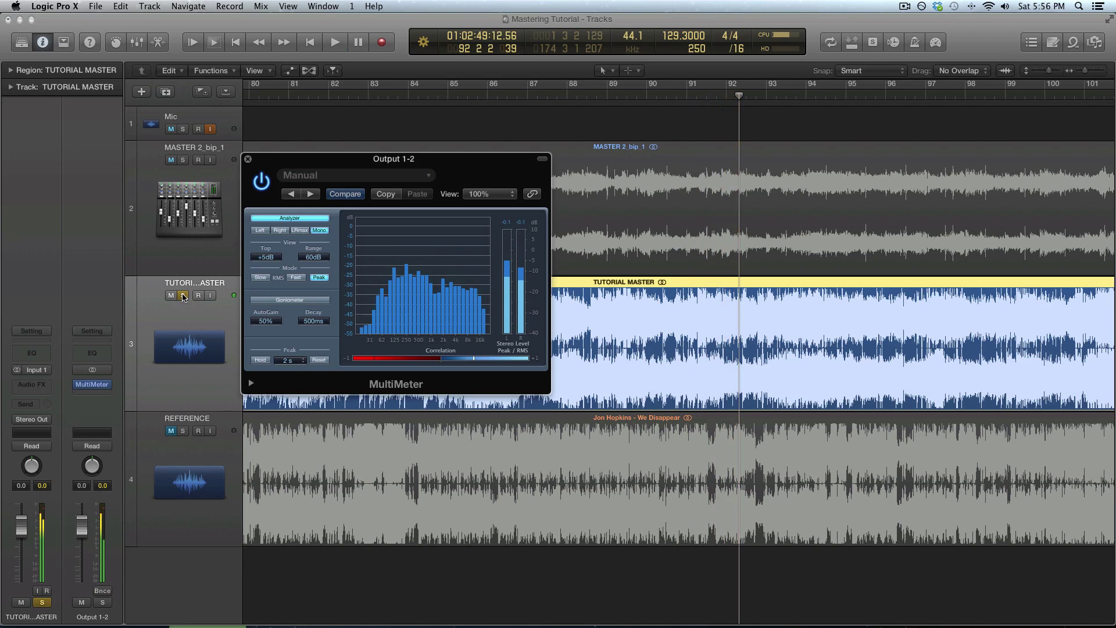
Step: Play the REFERENCE track soloed in place of TUTORIAL MASTER to check its MultiMeter levels, and stop with all solos cleared
click(183, 296)
key(ctrl+s)
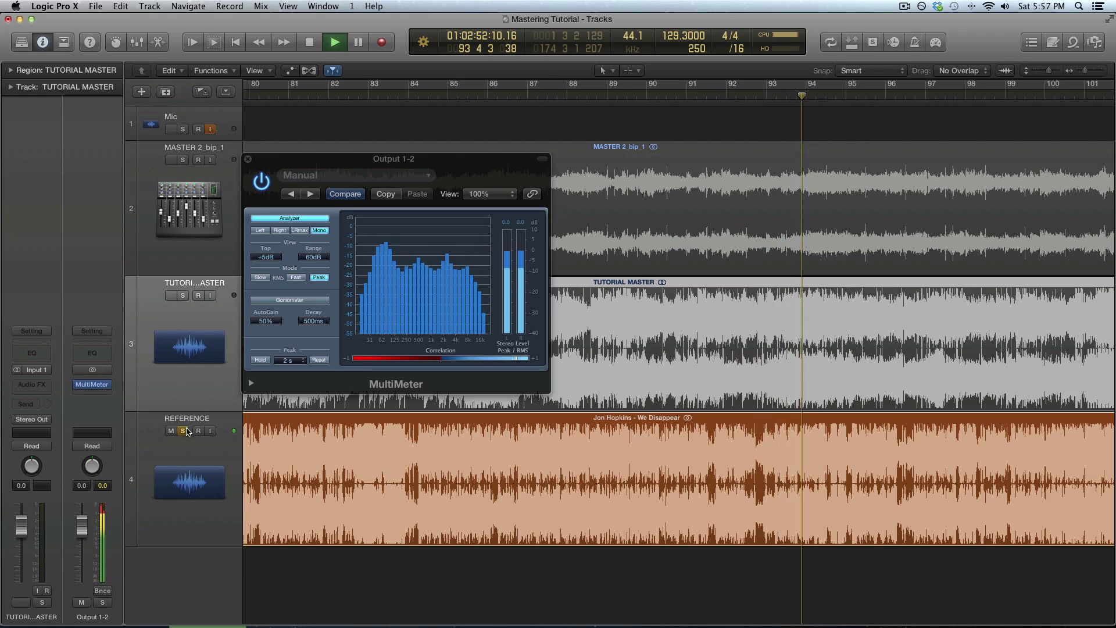
key(space)
key(ctrl+s)
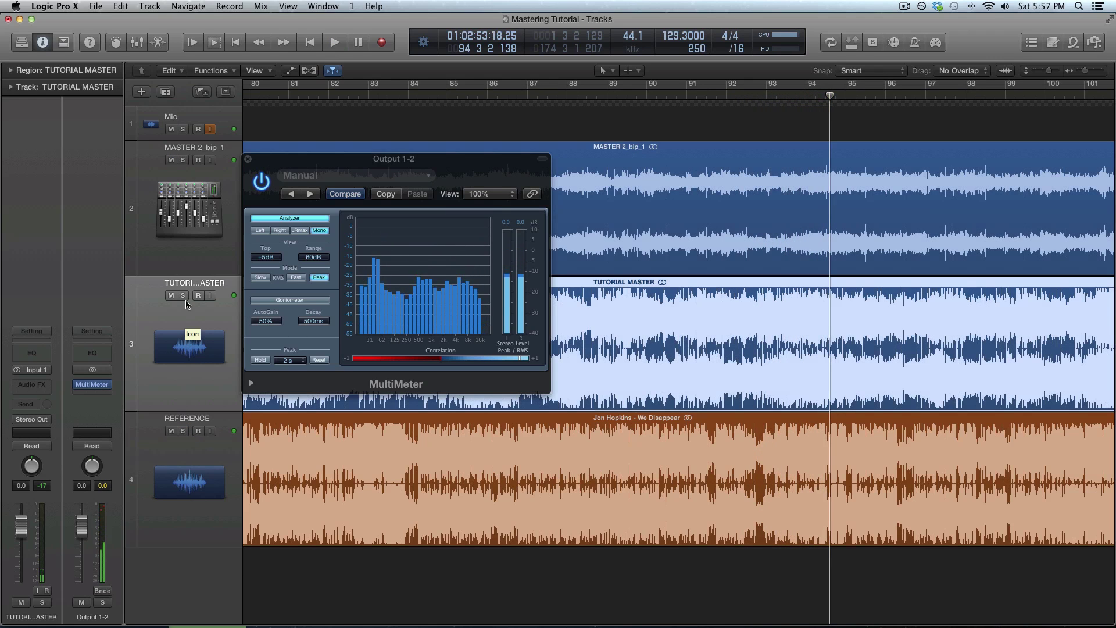
Step: Play TUTORIAL MASTER soloed again to compare its levels with the reference, and finish by closing the MultiMeter and unsoloing the track
click(184, 296)
key(space)
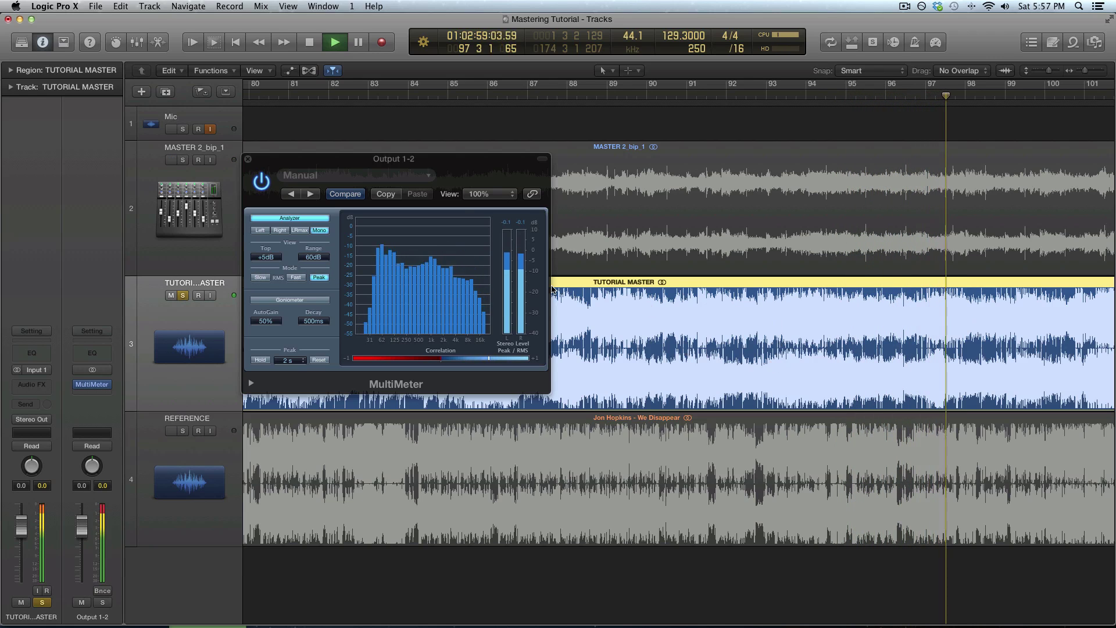
key(space)
click(248, 159)
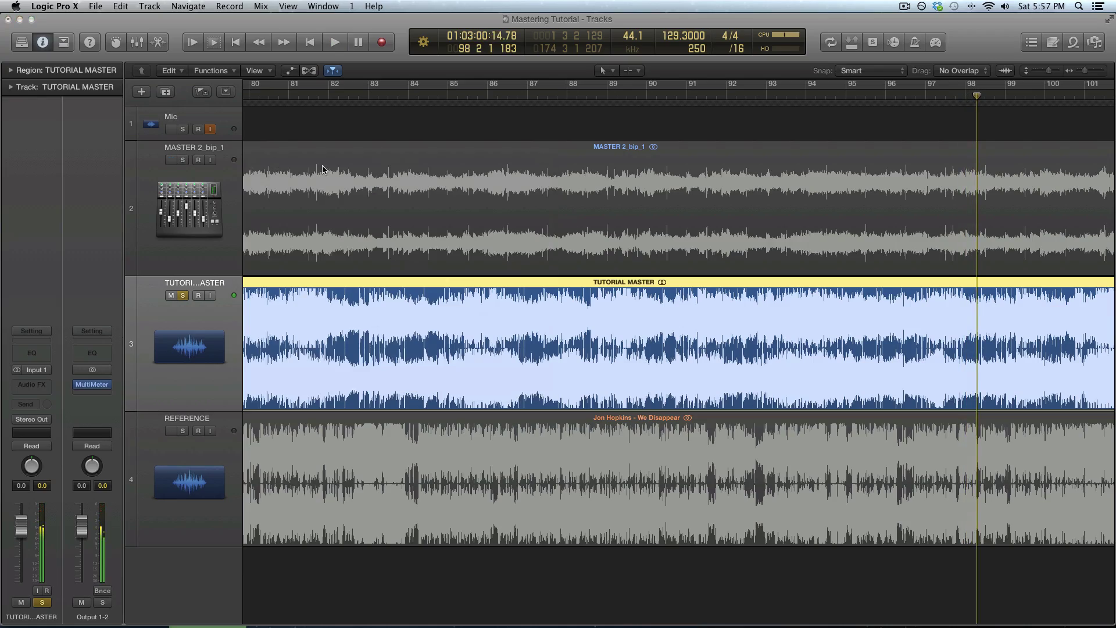
click(183, 296)
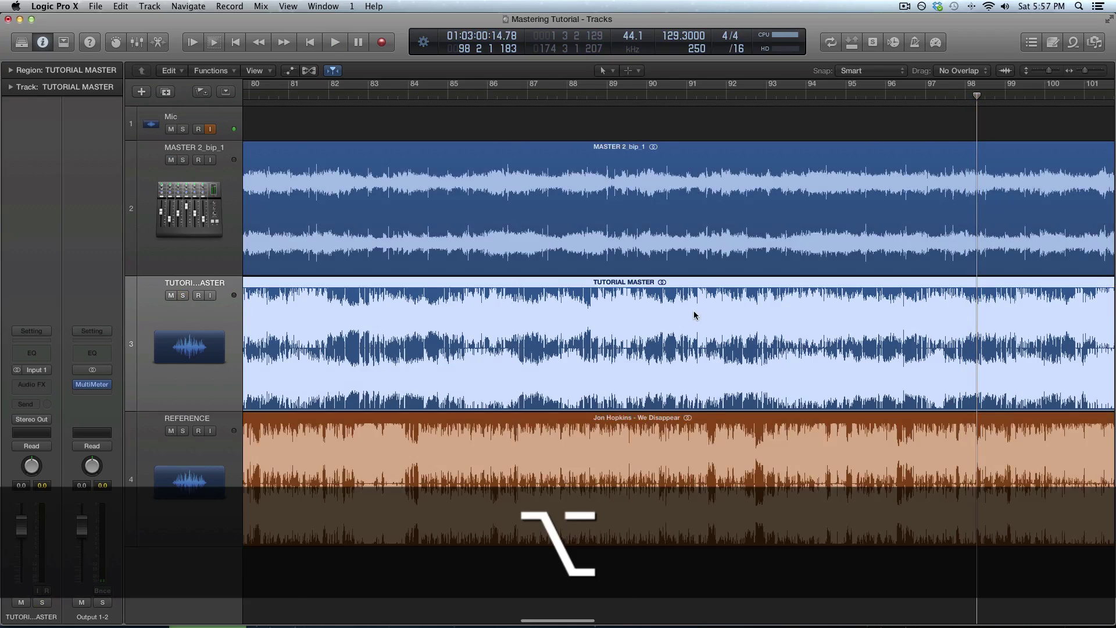
Step: Compare the full-length waveforms of all three songs, and select the MASTER 2_bip_1 track with no regions selected
scroll(694, 315, down, 10)
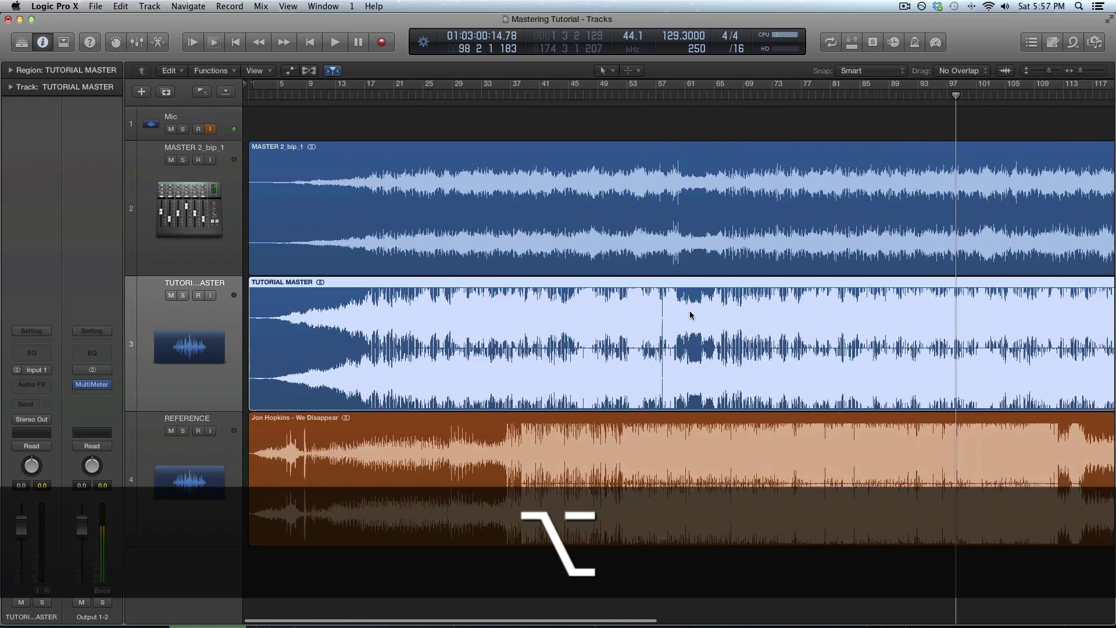
scroll(692, 315, down, 10)
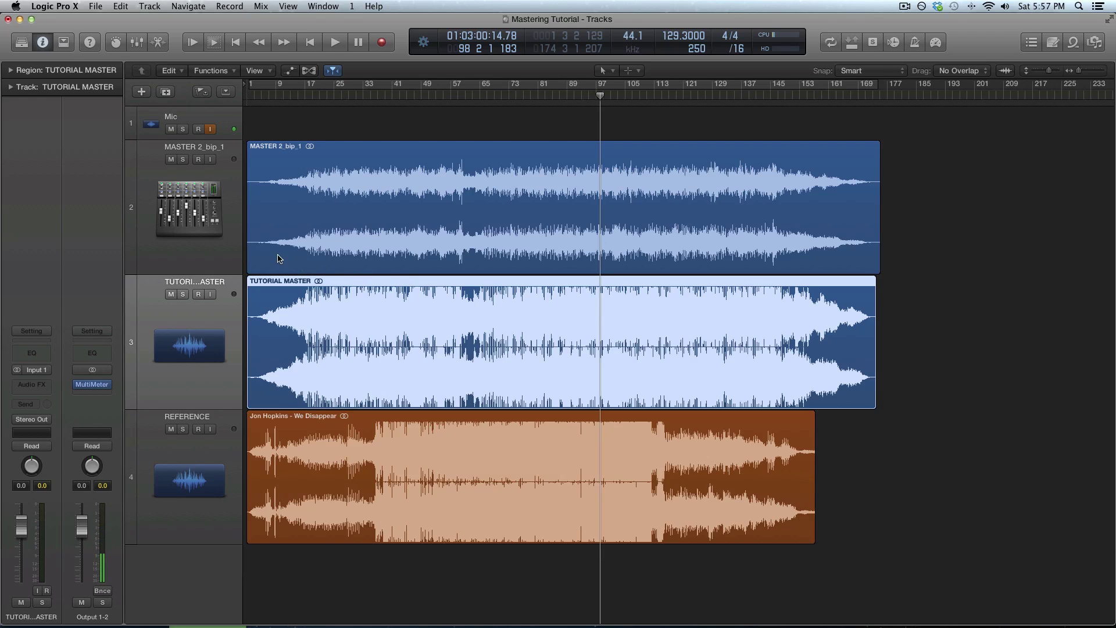
click(224, 264)
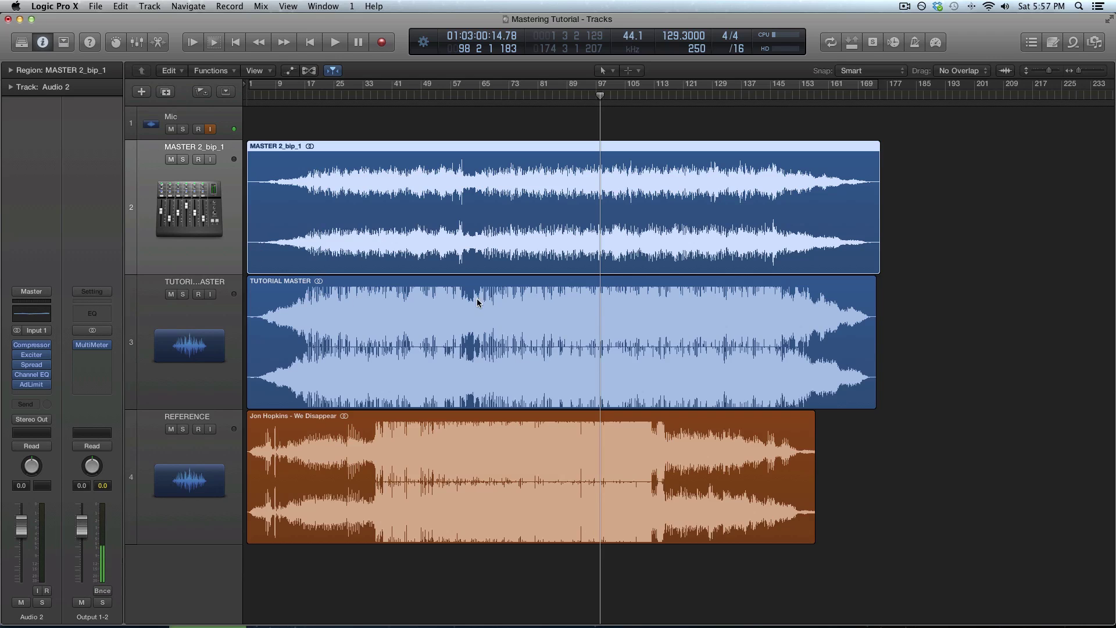
click(482, 122)
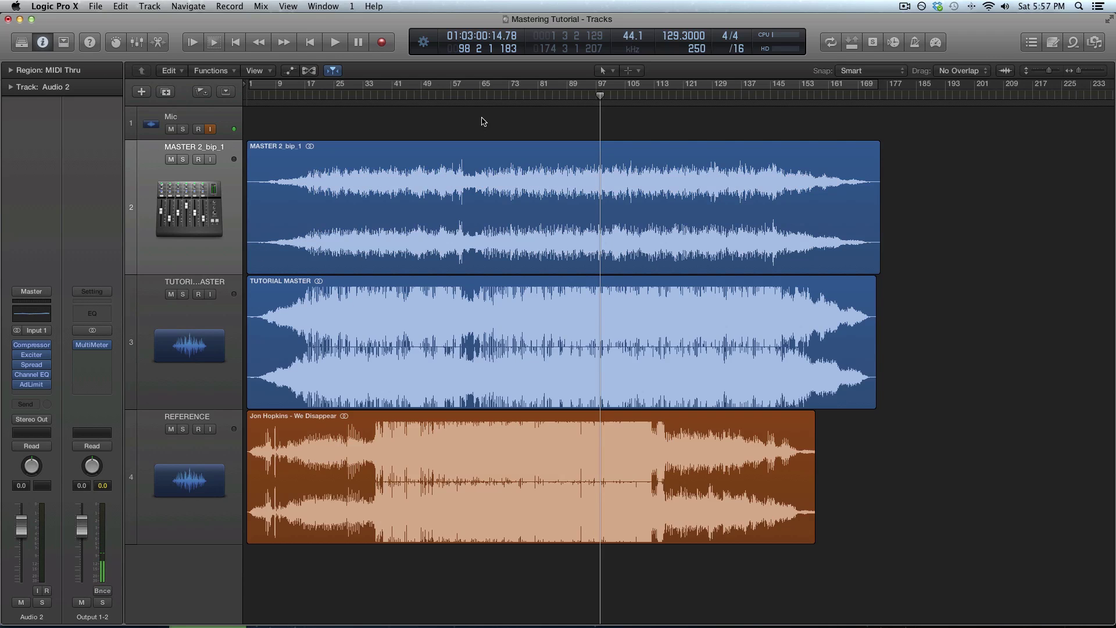